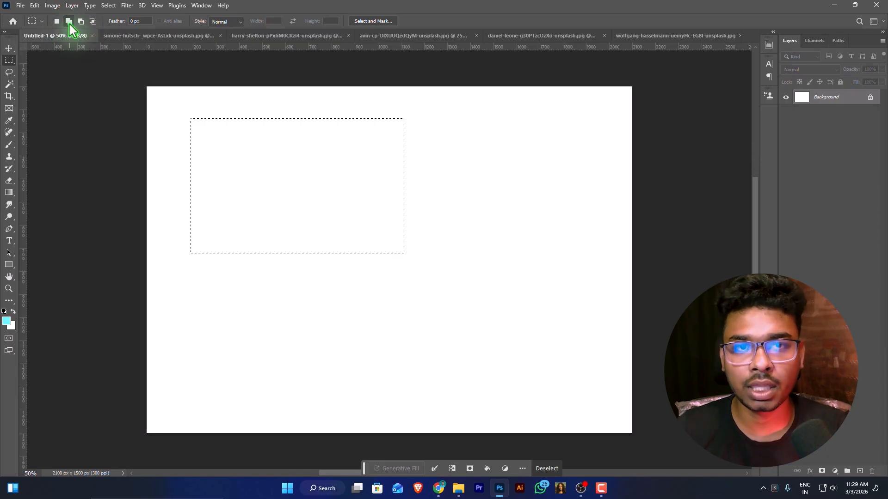
Set the marquee to Add to Selection and extend the existing rectangular selection with several overlapping rectangles toward its lower right and upper right.
click(56, 21)
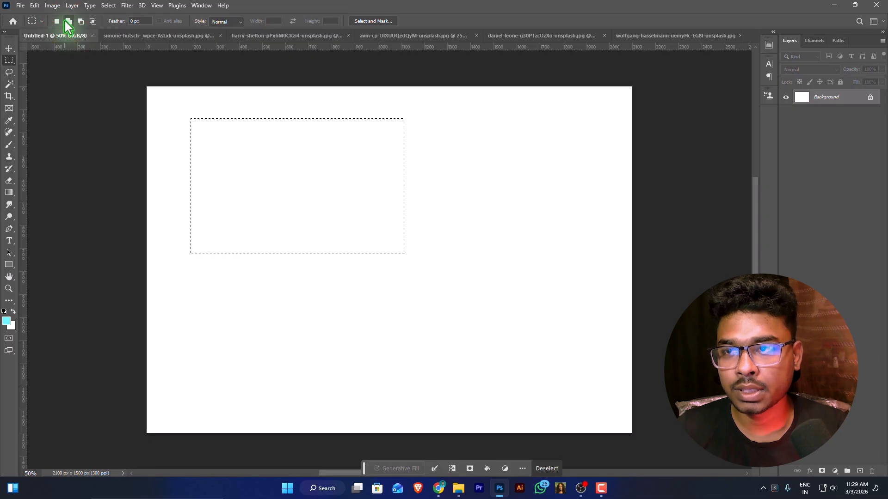
click(69, 21)
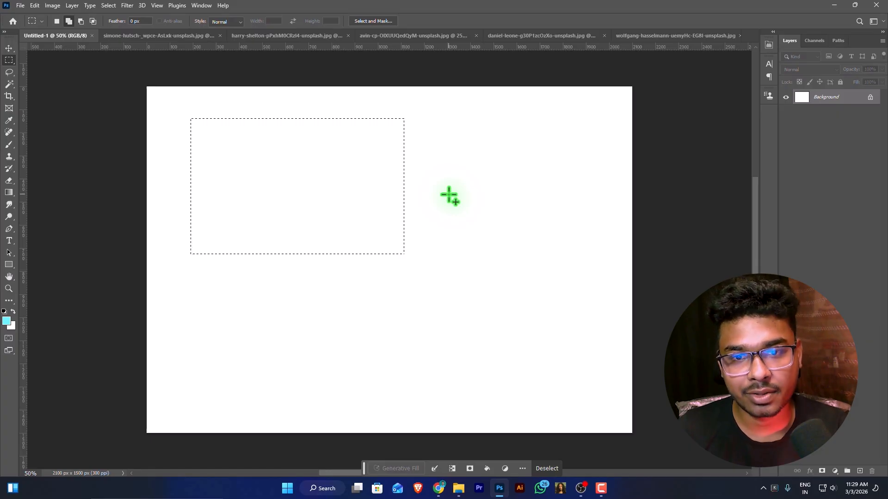
drag(262, 170, 466, 324)
drag(445, 127, 522, 215)
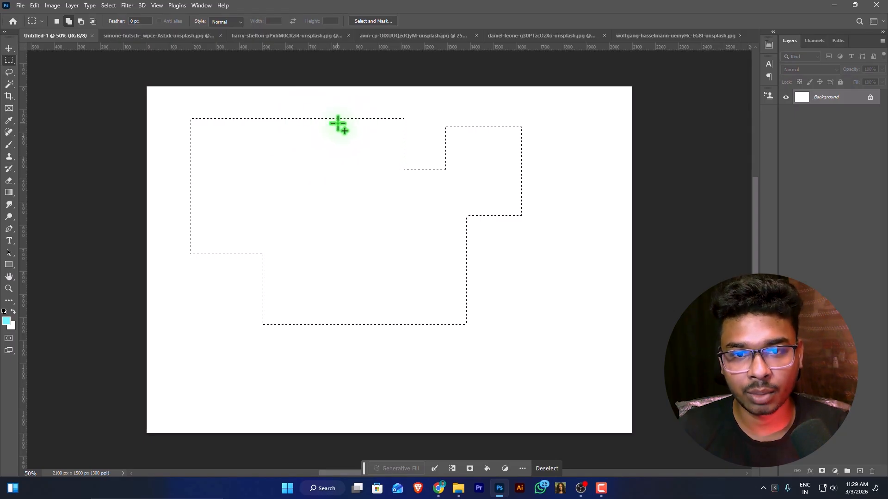
drag(396, 265, 495, 364)
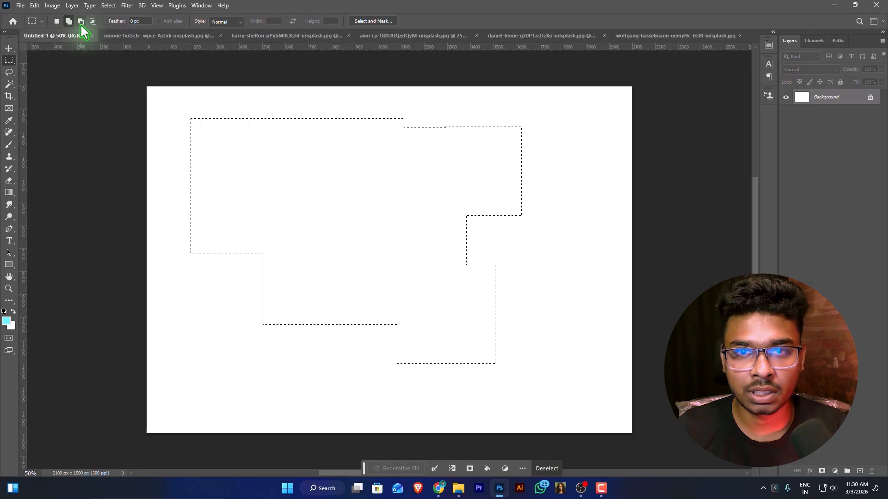
Set the marquee to Subtract from Selection and cut rectangles from the selection's upper-right, upper-left and left areas.
click(80, 23)
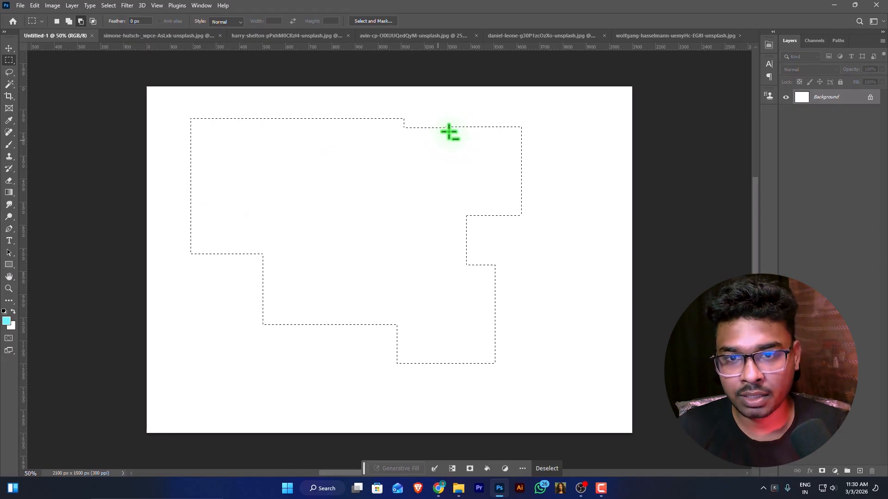
drag(468, 112, 554, 234)
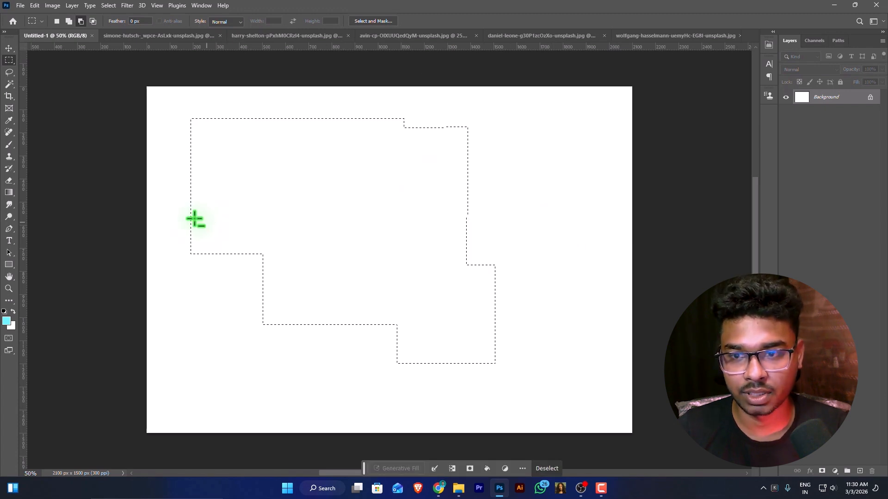
drag(170, 92, 348, 220)
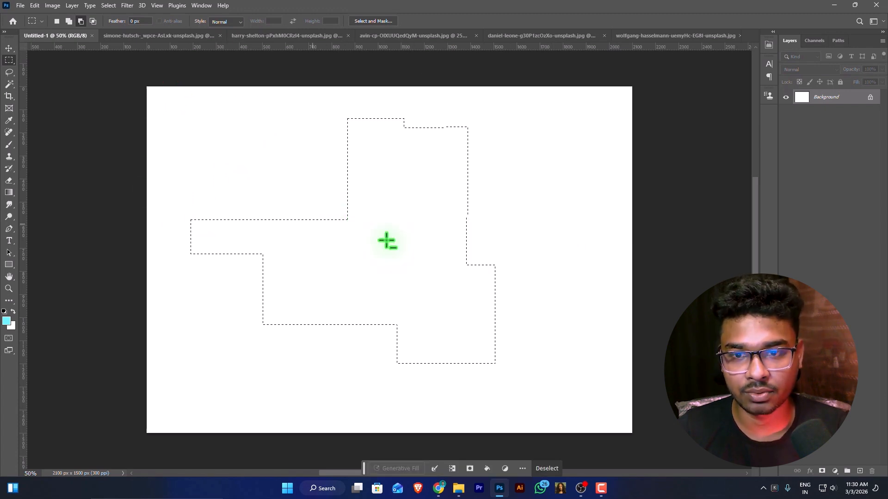
drag(189, 191, 277, 316)
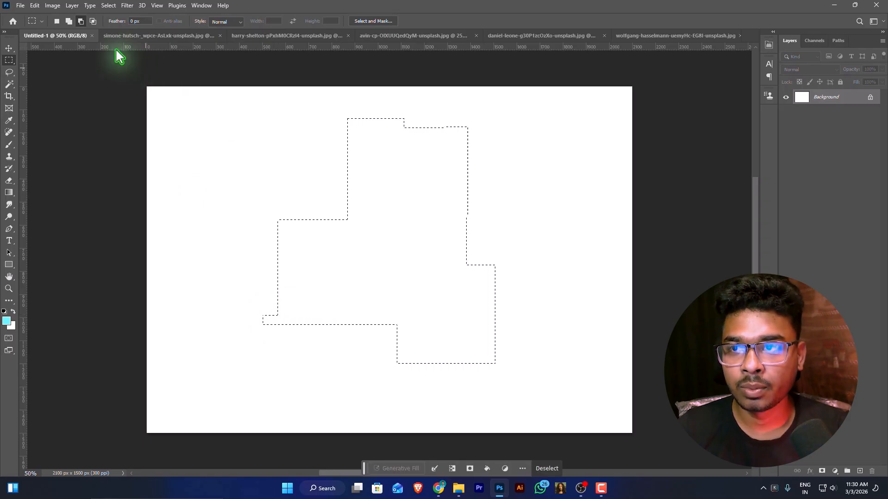
Intersect the selection with a rectangle about 500 × 538 px overlapping its upper-left part.
click(93, 21)
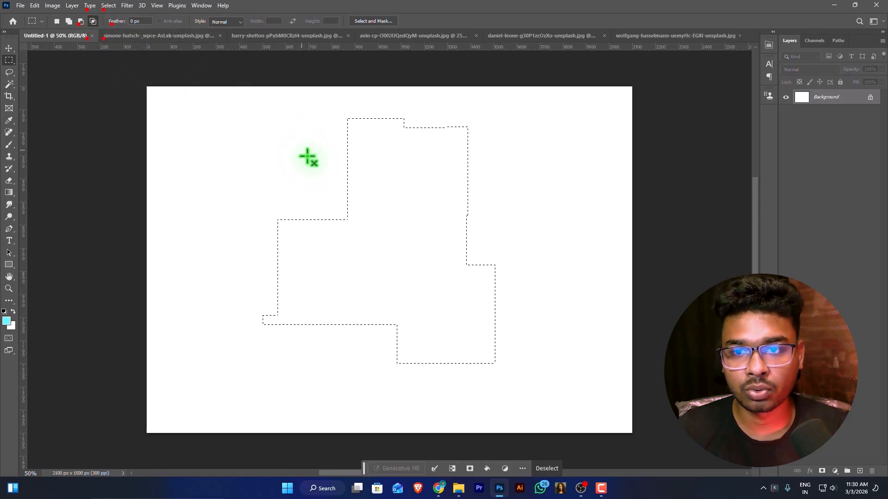
drag(273, 132, 388, 256)
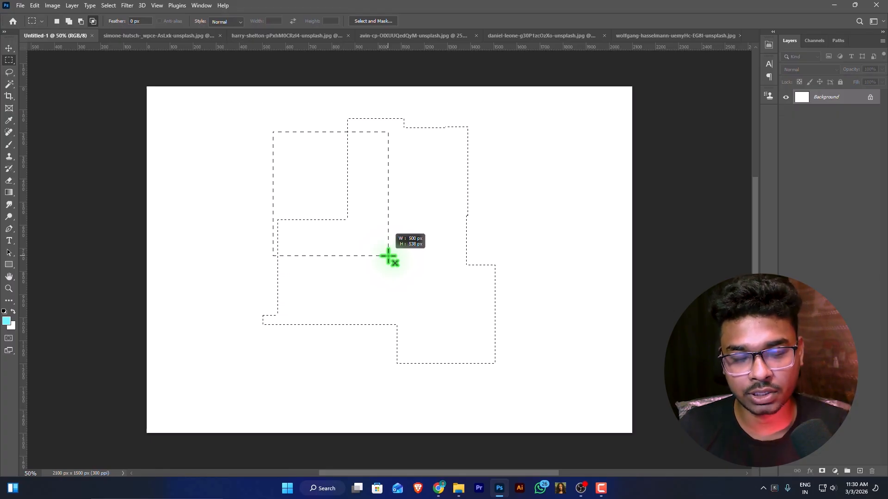
drag(389, 256, 389, 256)
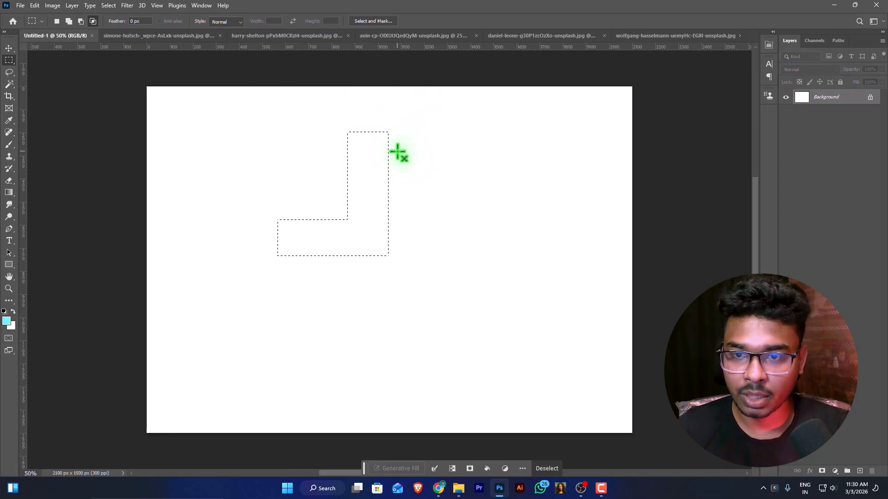
Undo the intersection and the last subtraction, set the marquee back to New Selection, and deselect everything.
key(ctrl+z)
click(57, 21)
key(ctrl+z)
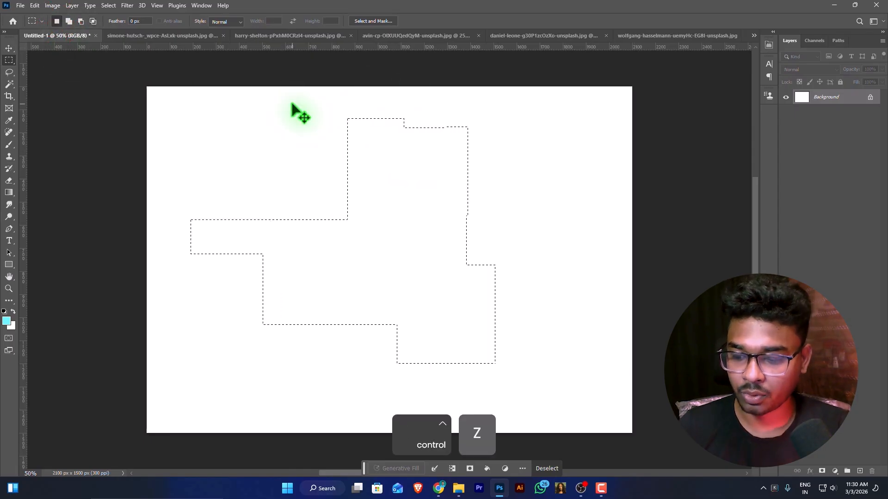
key(ctrl+d)
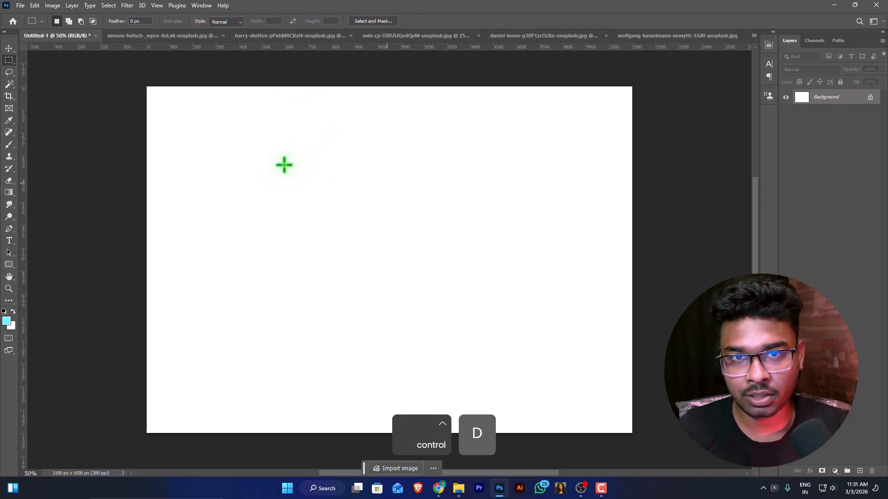
Draw a rectangular selection with the Rectangular Marquee tool and add an overlapping rectangle about 918 × 696 px toward its lower right.
right_click(8, 60)
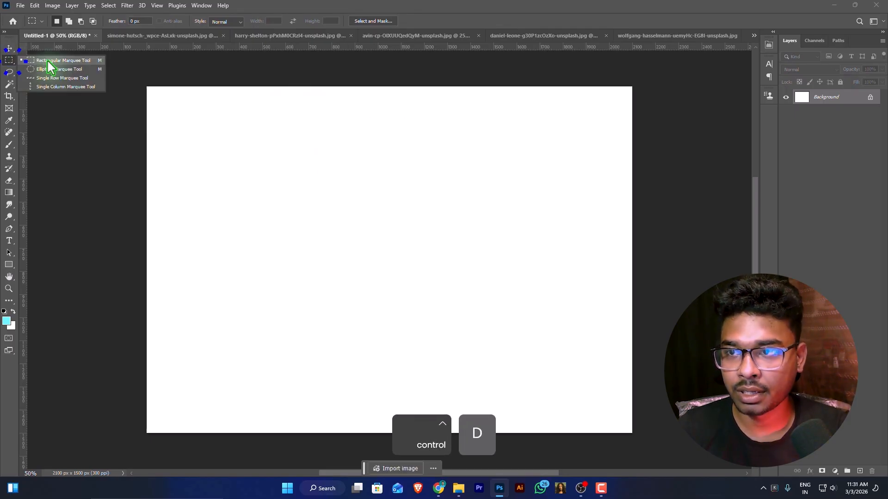
click(48, 61)
drag(244, 136, 423, 281)
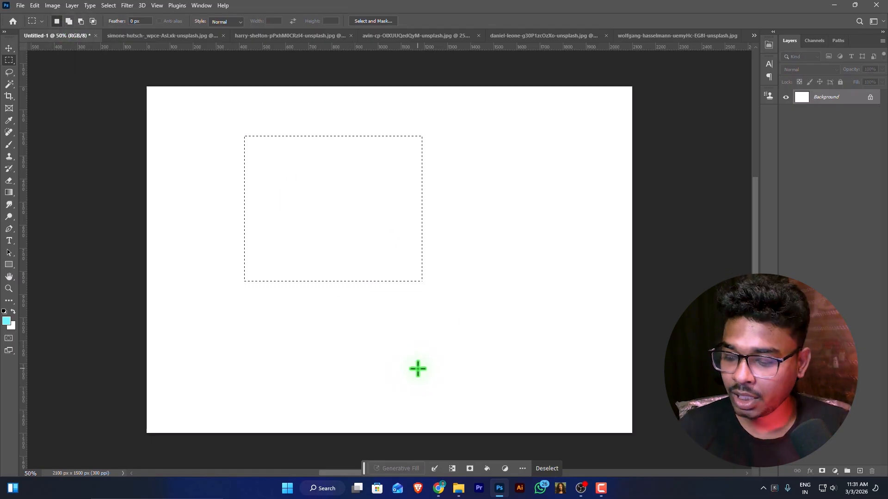
key(shift)
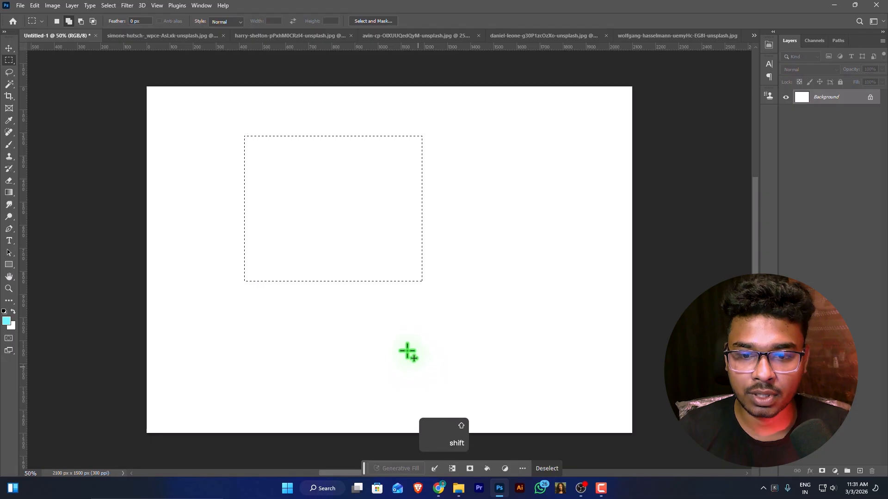
drag(313, 201, 525, 362)
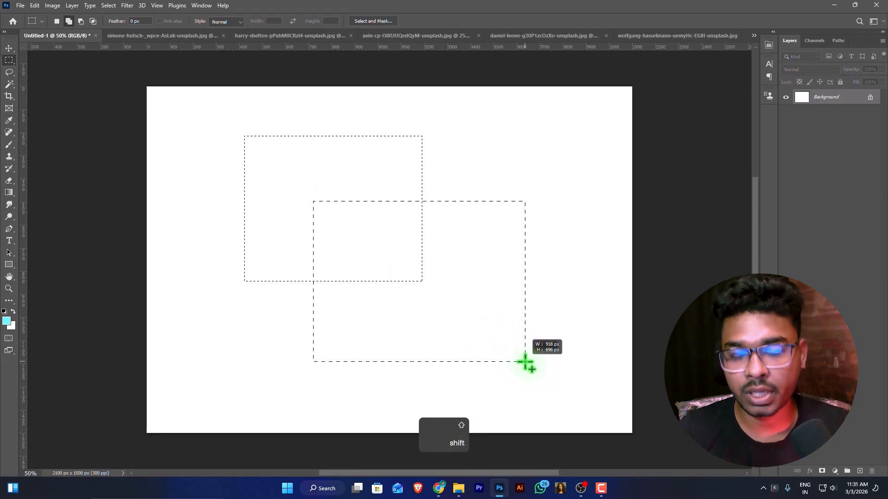
drag(526, 363, 525, 362)
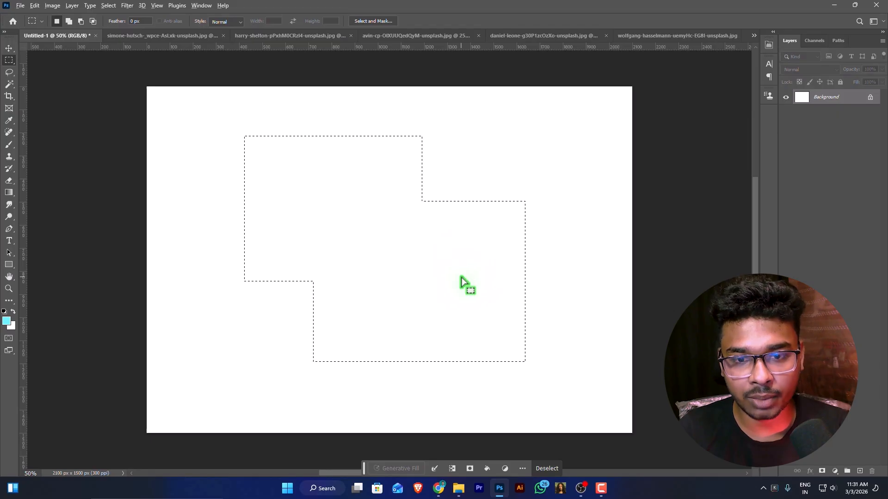
Subtract a rectangle about 674 × 612 px from the selection's lower right, and intersect the remainder with one about 780 × 596 px.
drag(404, 248, 560, 390)
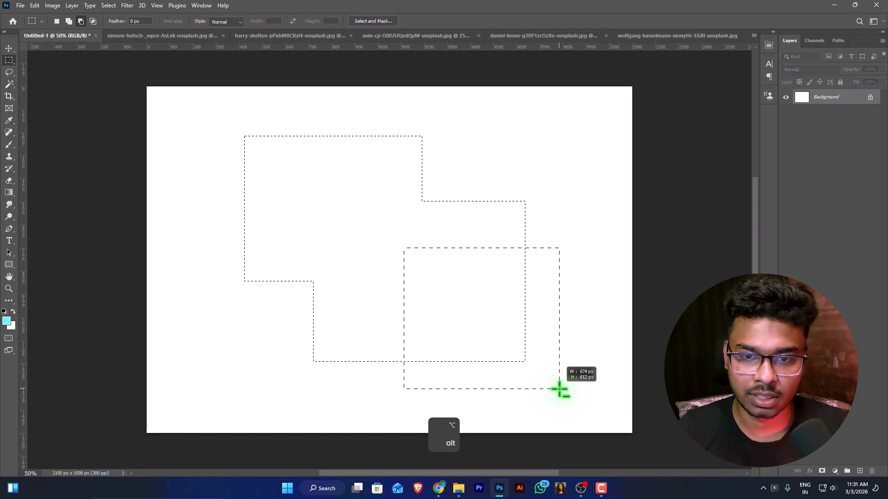
drag(559, 390, 560, 389)
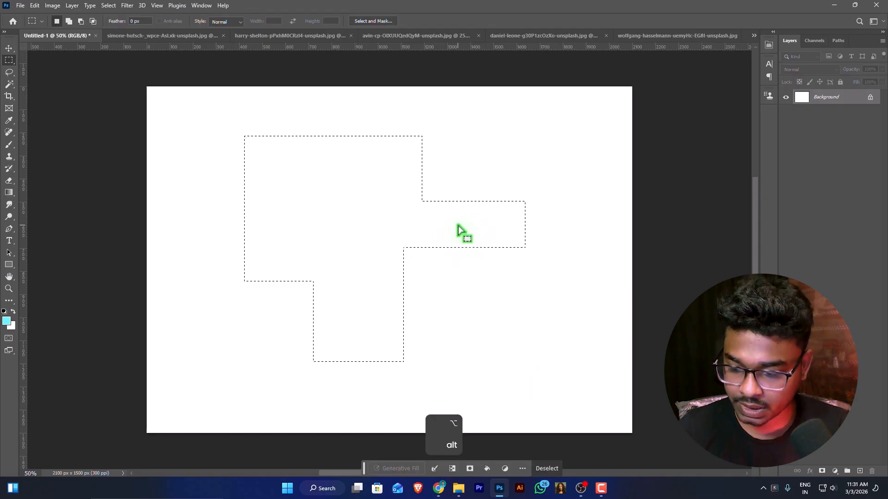
key(shift+alt)
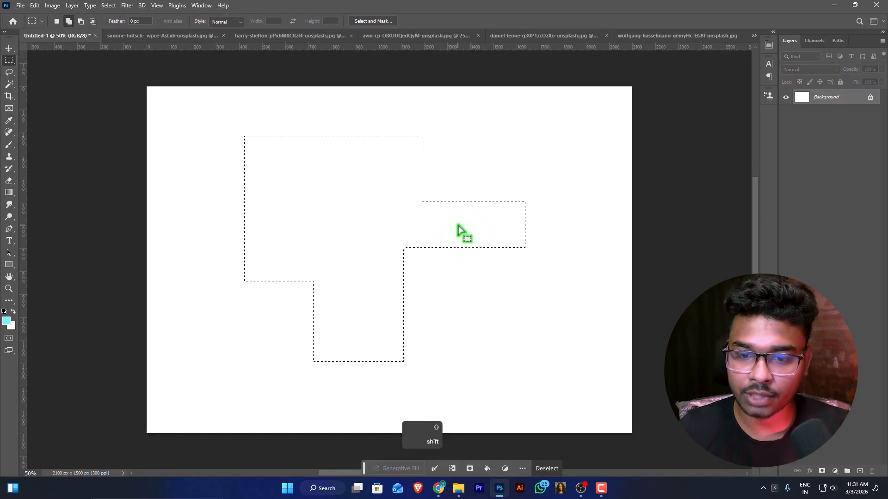
drag(281, 173, 461, 311)
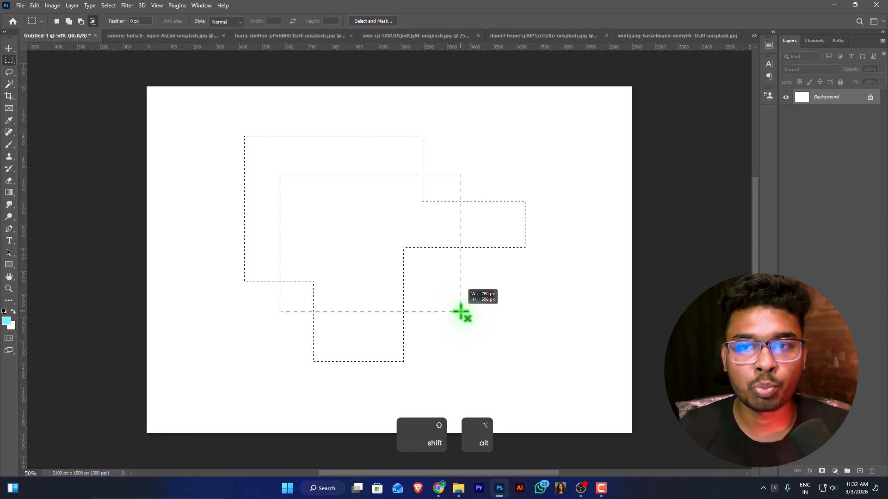
drag(461, 311, 461, 311)
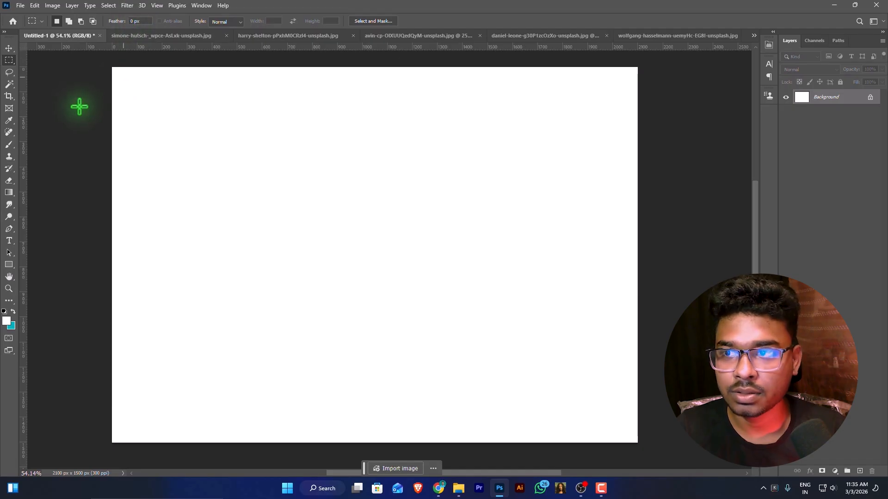
Draw a rectangular selection on the blank canvas and fill it with the background color set to magenta b9007e.
drag(243, 134, 429, 265)
scroll(444, 176, up, 2)
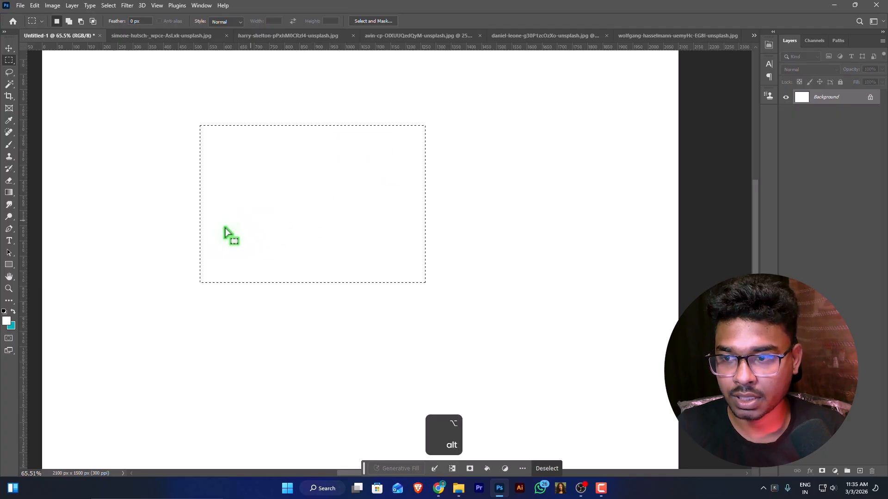
click(11, 327)
mouse_move(678, 135)
mouse_down()
mouse_move(687, 126)
mouse_move(675, 138)
mouse_up()
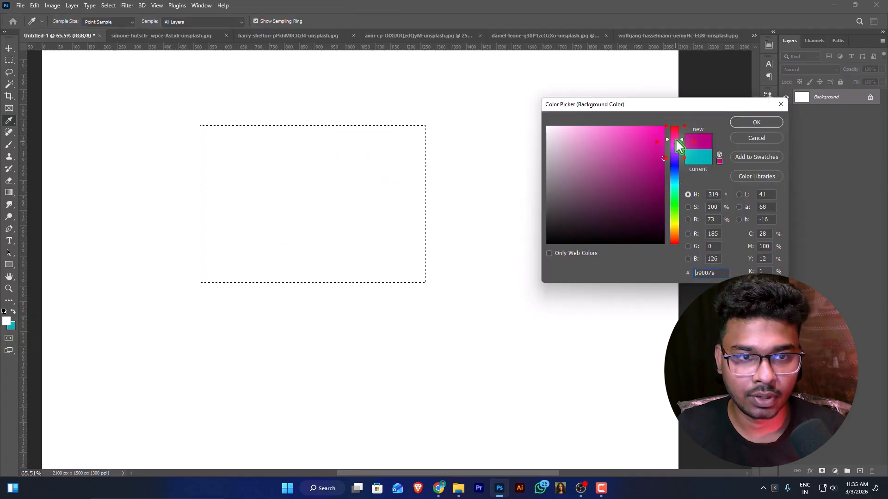
click(738, 121)
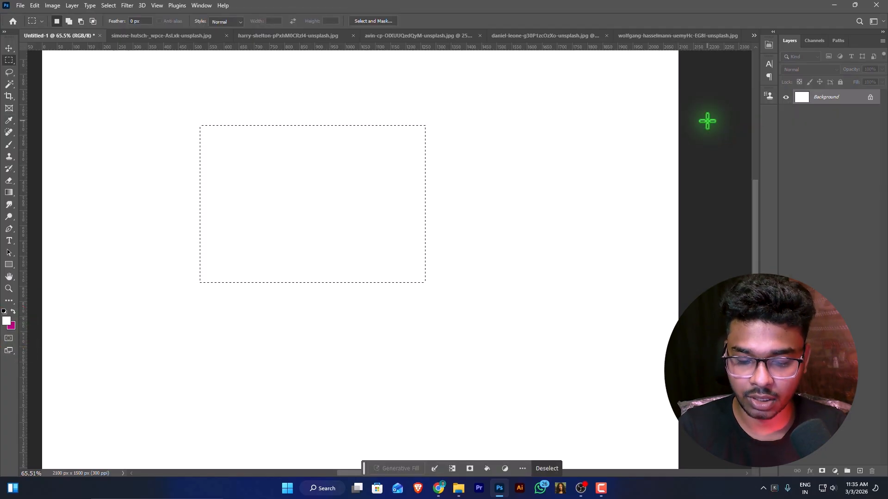
key(ctrl+BackSpace)
Examine the edges of the magenta rectangle's upper-right corner at pixel level.
scroll(397, 199, up, 1)
scroll(397, 199, up, 15)
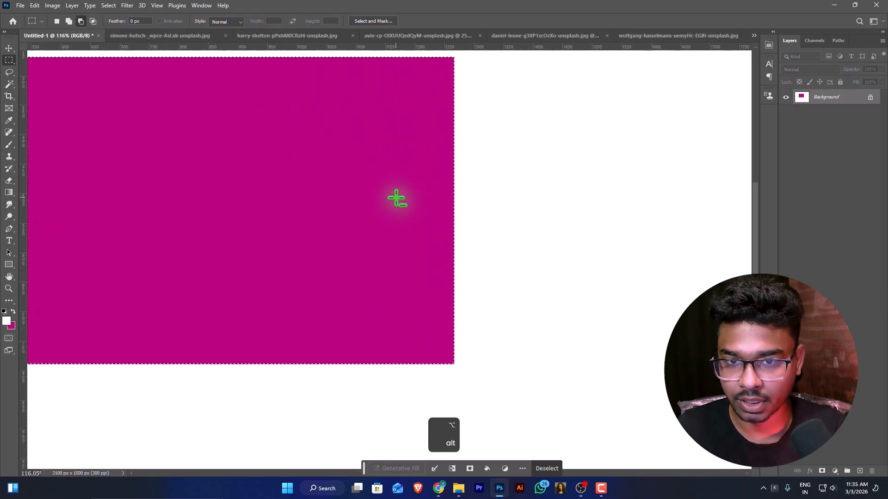
scroll(474, 151, up, 15)
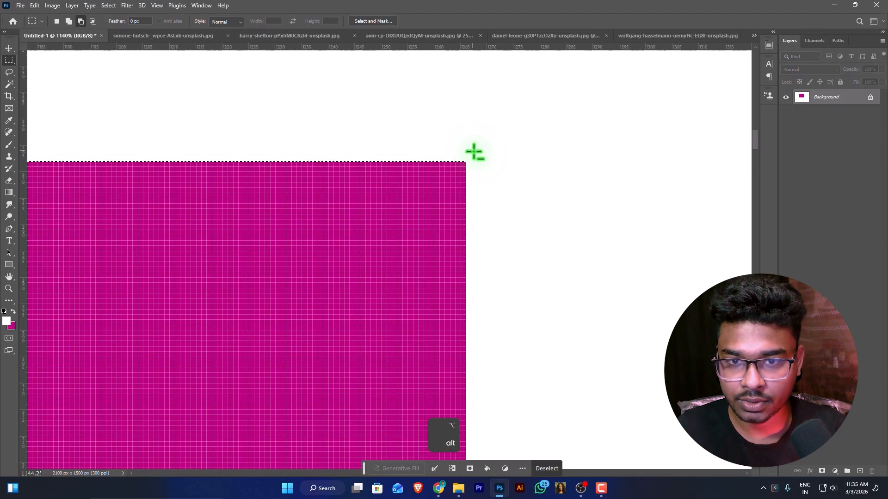
scroll(450, 182, up, 6)
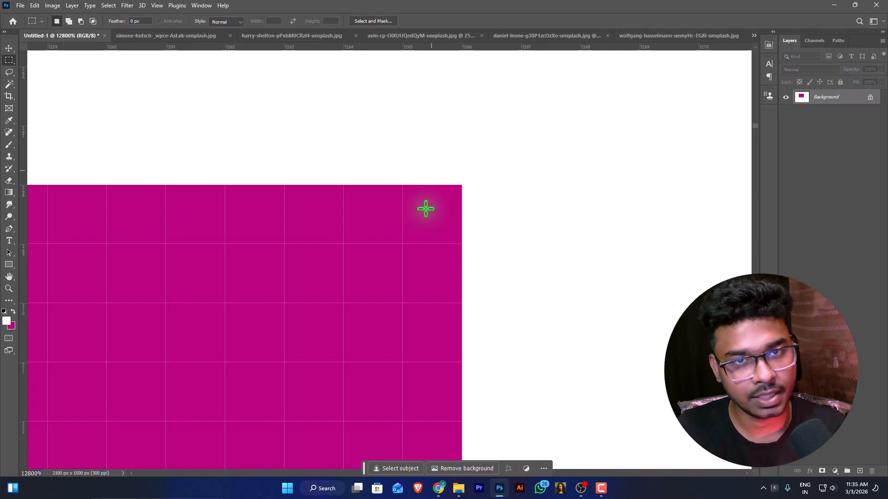
scroll(425, 212, down, 10)
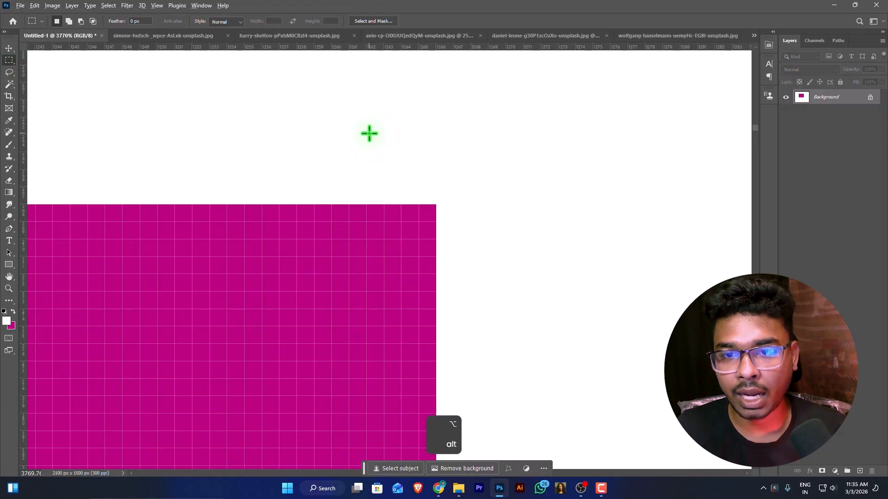
scroll(368, 132, down, 15)
scroll(368, 132, down, 3)
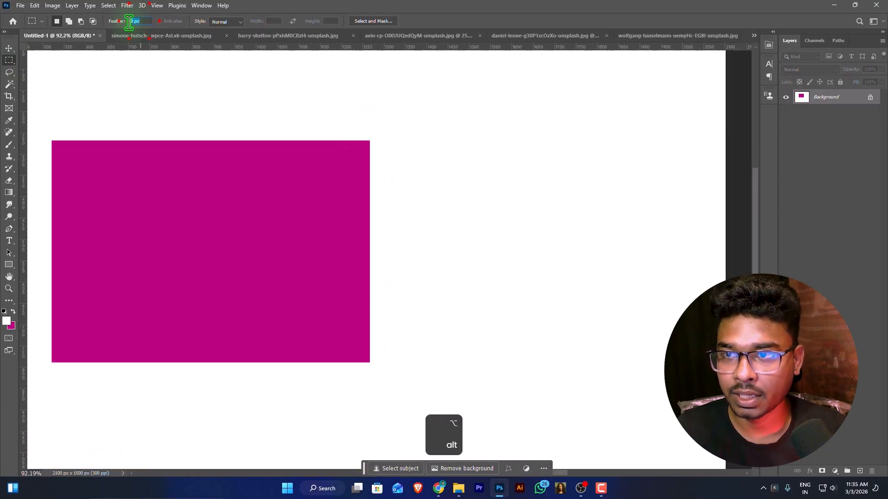
text(10)
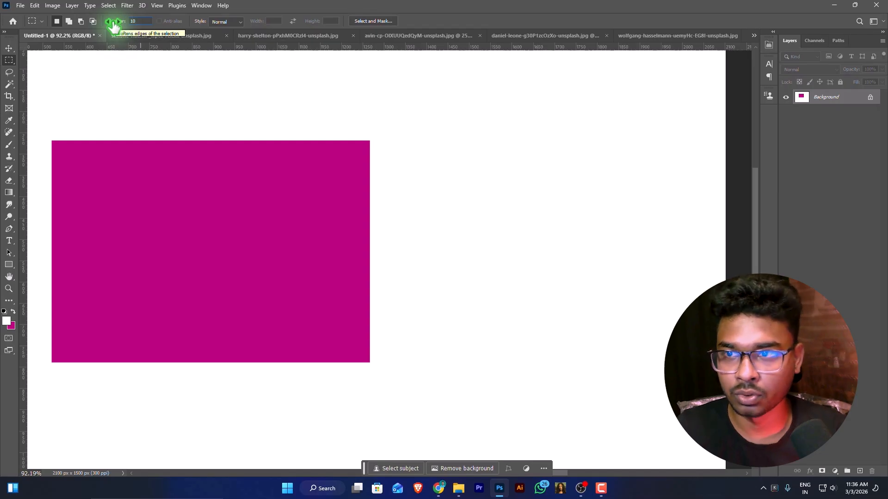
drag(113, 25, 89, 26)
drag(89, 27, 187, 36)
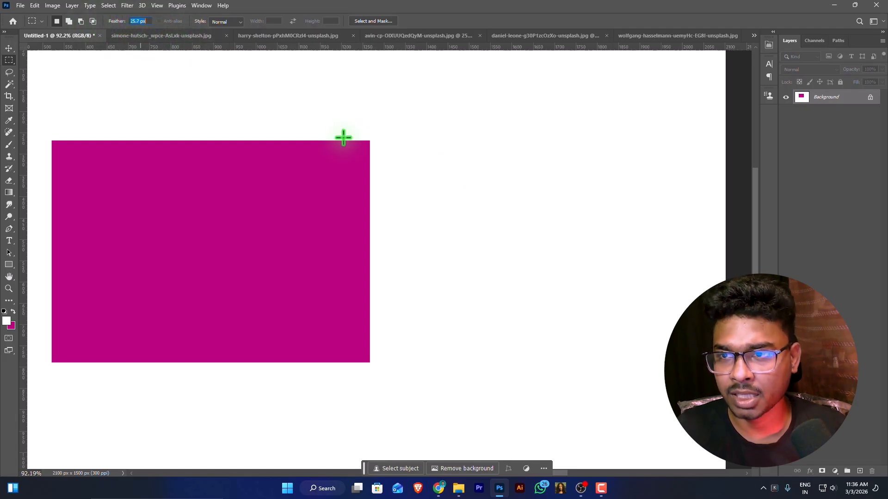
Set the marquee feather to 30 px and draw a rectangular selection of similar height just right of the magenta rectangle.
text(30)
key(Return)
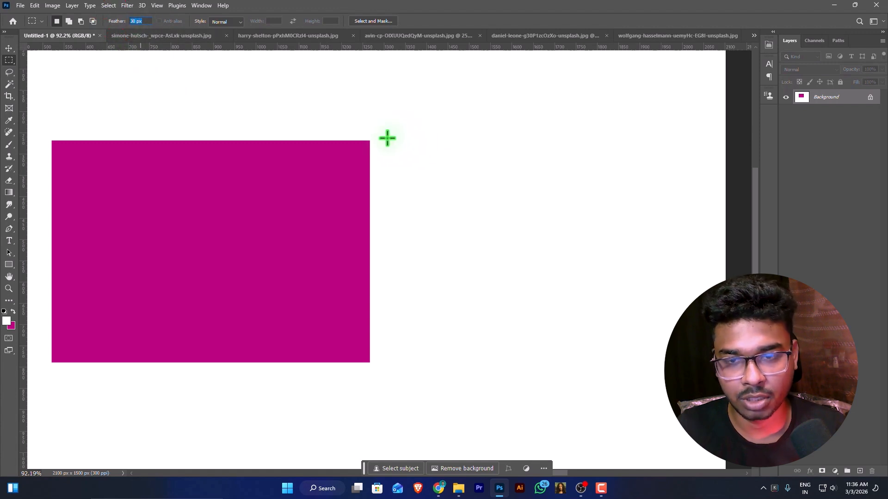
drag(384, 141, 629, 359)
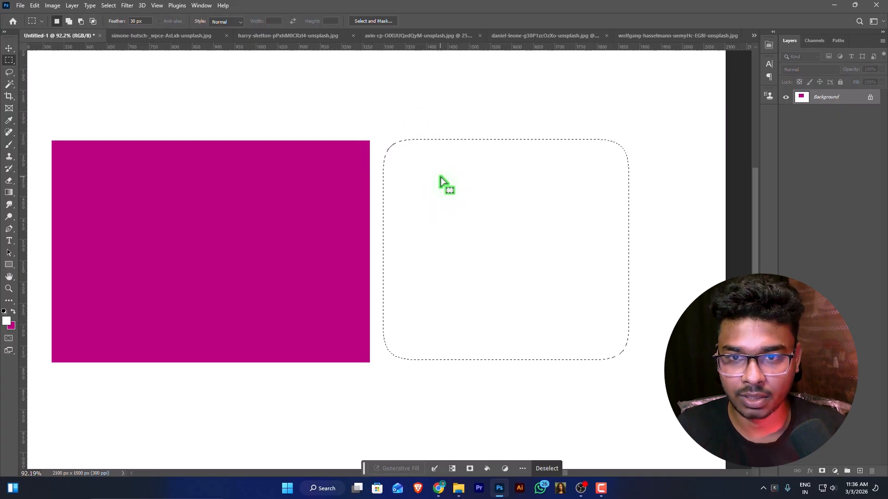
Fill the 30 px feathered selection with the magenta background color and deselect it.
scroll(440, 176, up, 2)
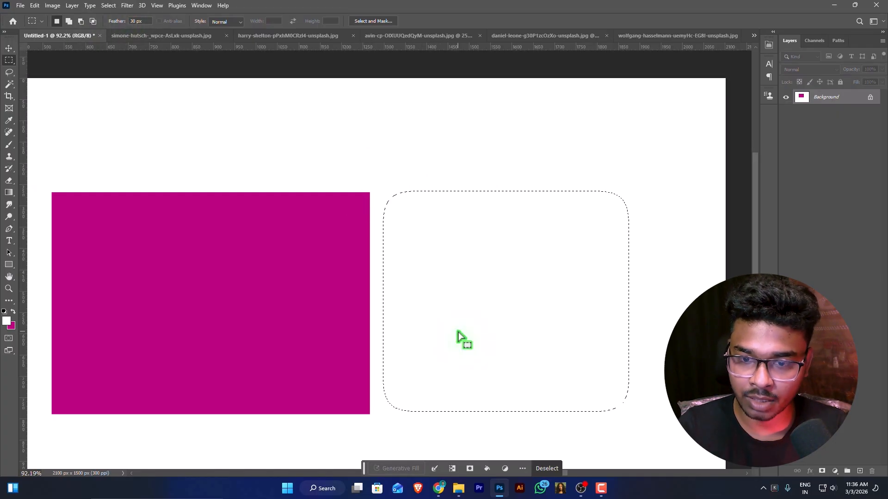
key(ctrl+BackSpace)
scroll(370, 193, up, 10)
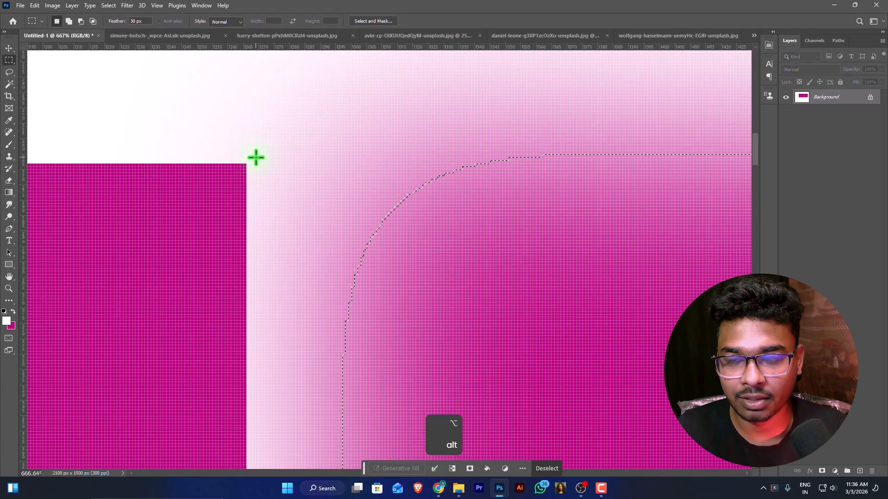
scroll(383, 248, down, 3)
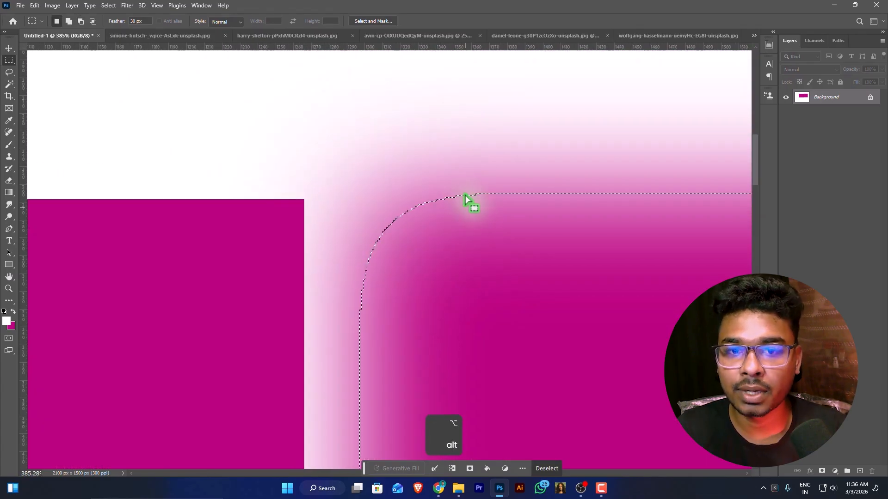
key(ctrl+d)
Compare the soft edges of the feathered magenta shape with the hard edges of the first rectangle at several magnifications.
scroll(420, 200, up, 2)
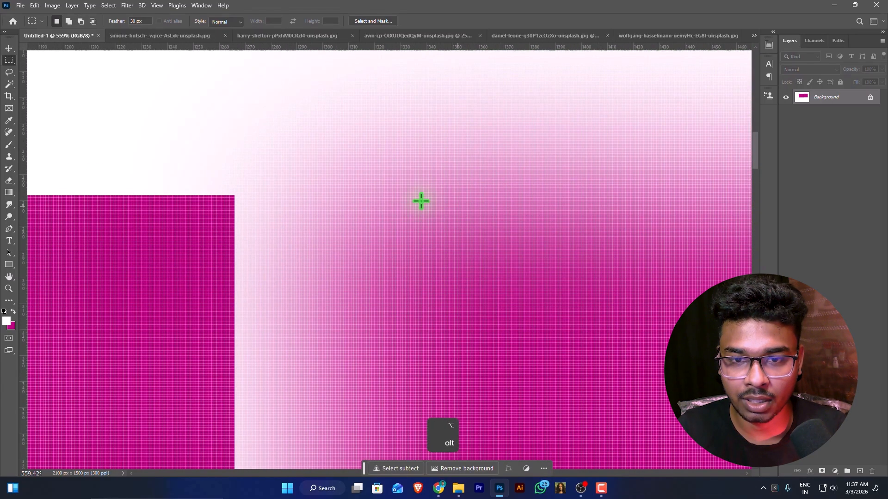
scroll(407, 215, down, 4)
scroll(407, 215, down, 5)
scroll(463, 226, up, 1)
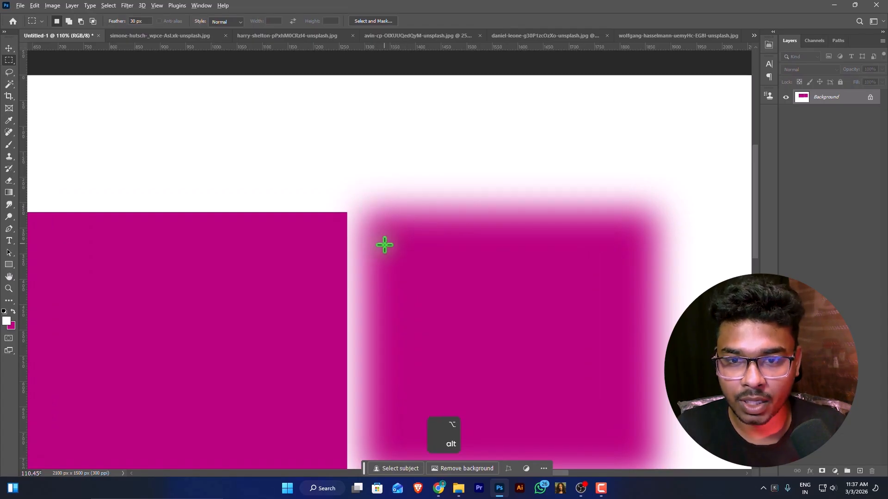
scroll(406, 248, up, 2)
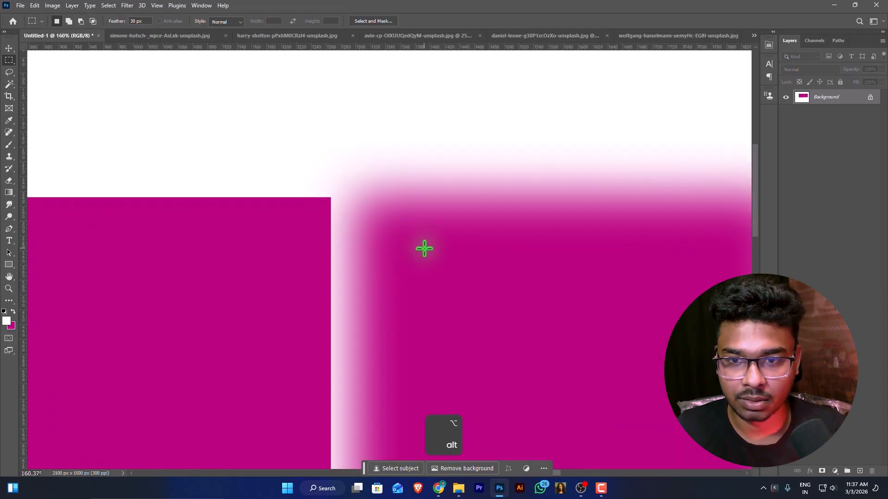
scroll(329, 212, up, 5)
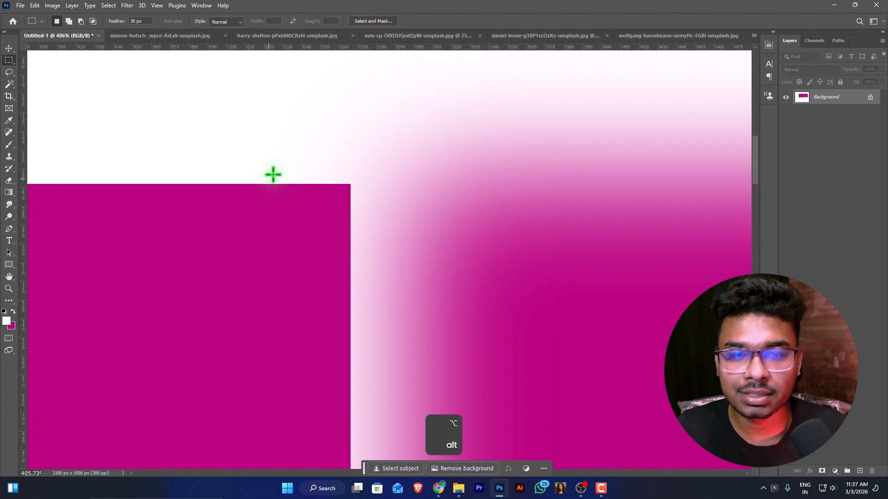
scroll(363, 263, down, 6)
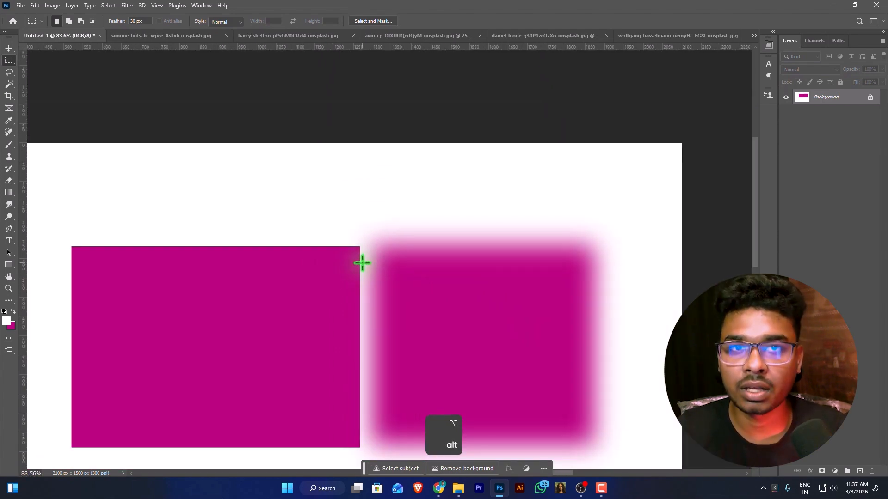
scroll(408, 260, up, 3)
scroll(424, 282, down, 3)
Set the marquee feather to 110.6 px and draw a rectangular selection below the two magenta shapes.
drag(117, 21, 483, 97)
key(Return)
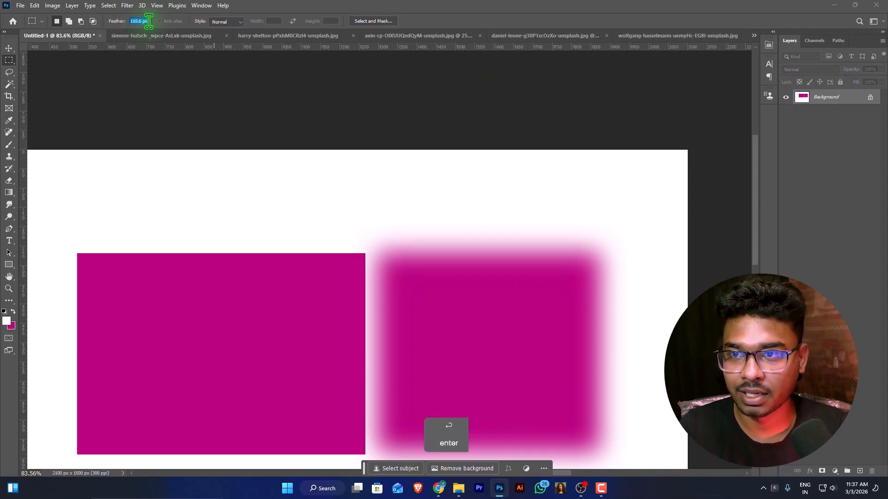
key(Return)
scroll(162, 214, down, 5)
drag(163, 209, 379, 353)
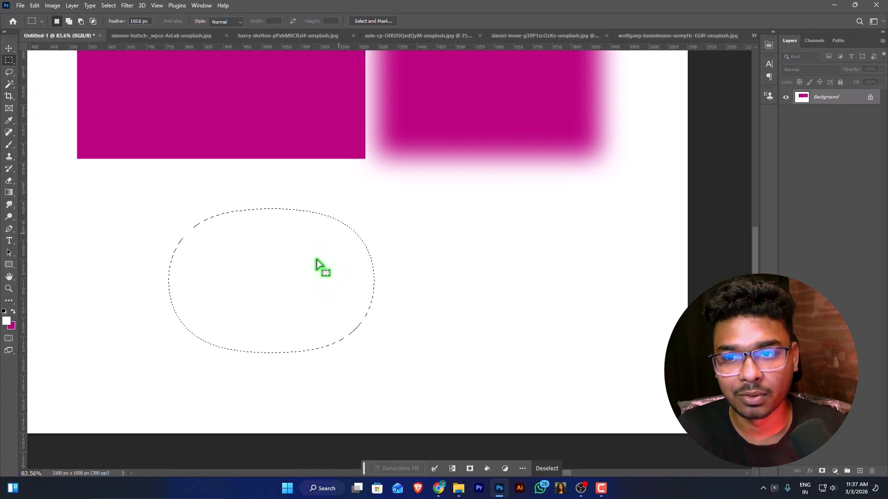
Fill the heavily feathered selection below the two shapes with magenta and clear the selection.
key(ctrl+BackSpace)
key(ctrl+d)
scroll(253, 259, down, 3)
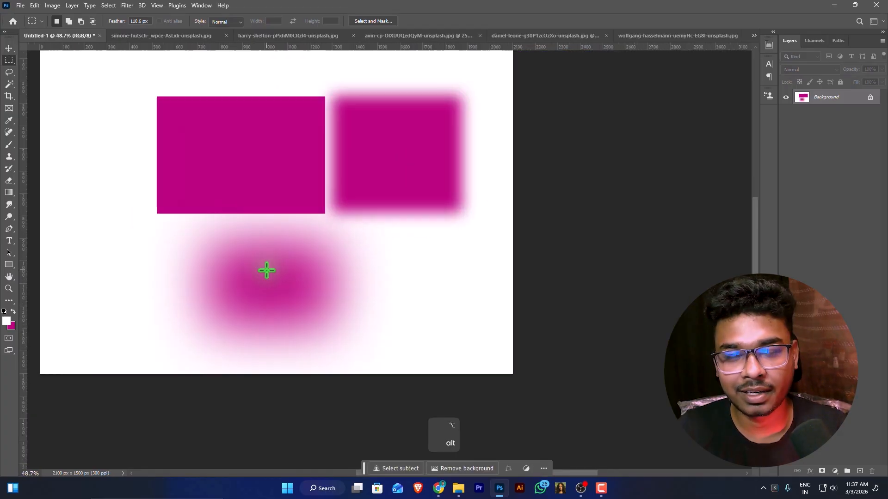
Set the marquee feather to 5 px and fill a small upright rectangular selection beside the first rectangle's left edge with magenta.
scroll(266, 274, up, 1)
scroll(267, 273, up, 1)
drag(117, 21, 67, 26)
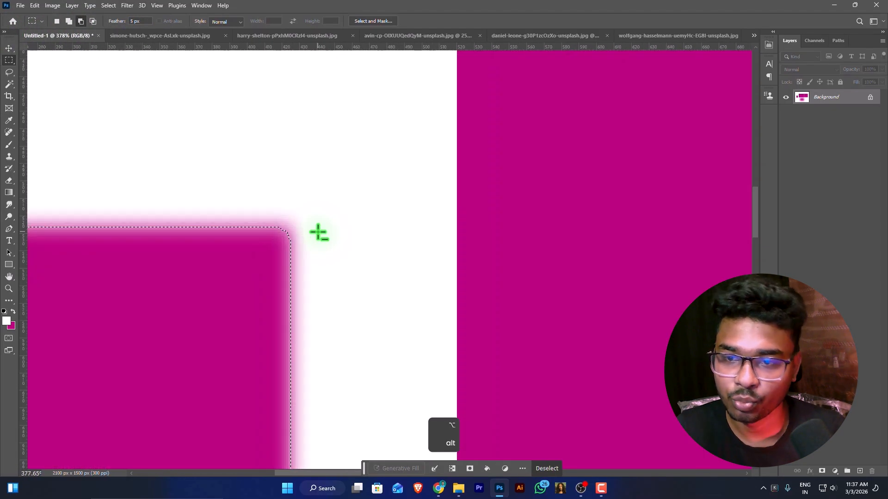
scroll(319, 233, down, 10)
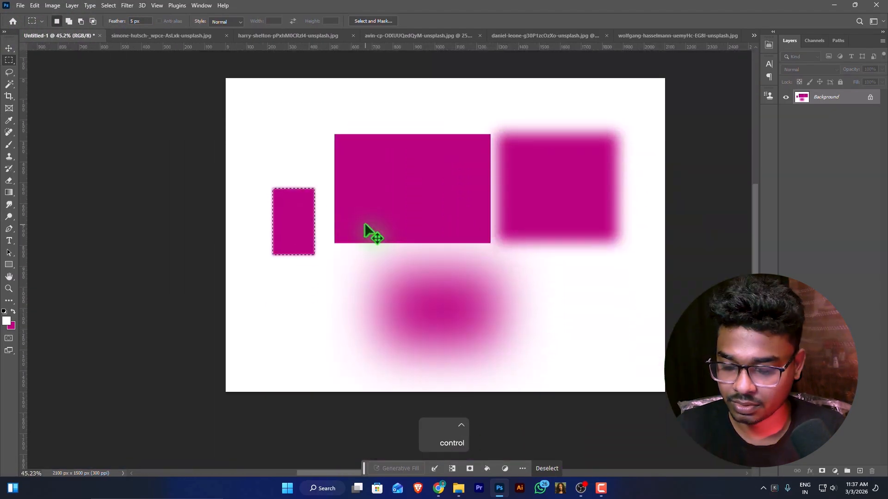
Undo all the magenta fills and selections back to the blank white canvas.
key(ctrl+z)
key(ctrl+z)
key(ctrl+z)
key(ctrl+z)
scroll(470, 240, up, 3)
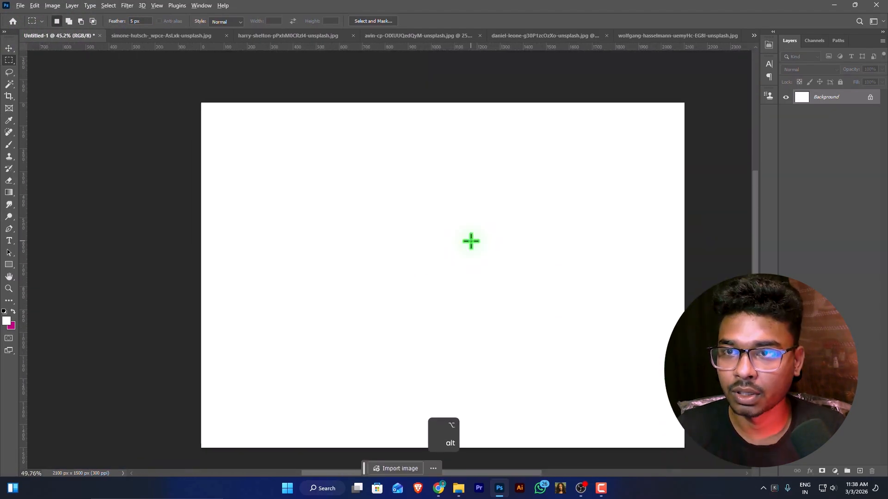
Reset the marquee feather to 0 px.
double_click(141, 21)
text(0)
key(Return)
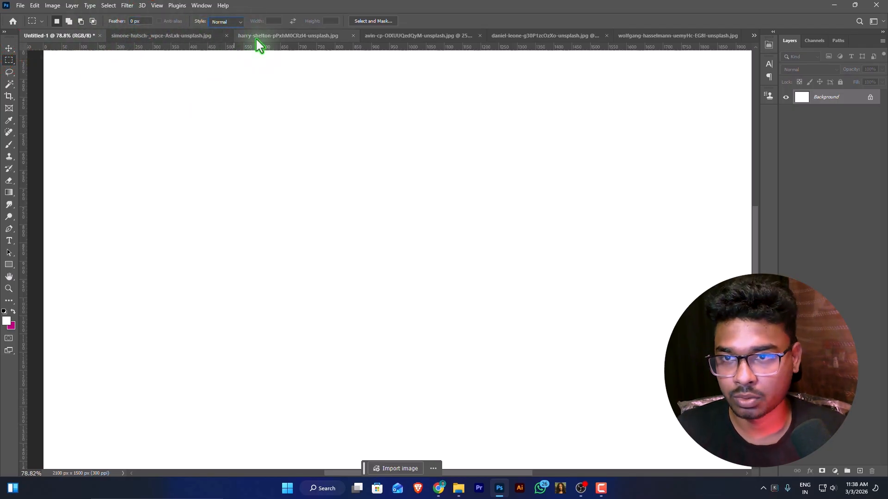
Draw a circular selection in the upper-left area of the canvas with the Elliptical Marquee tool.
right_click(8, 60)
click(38, 71)
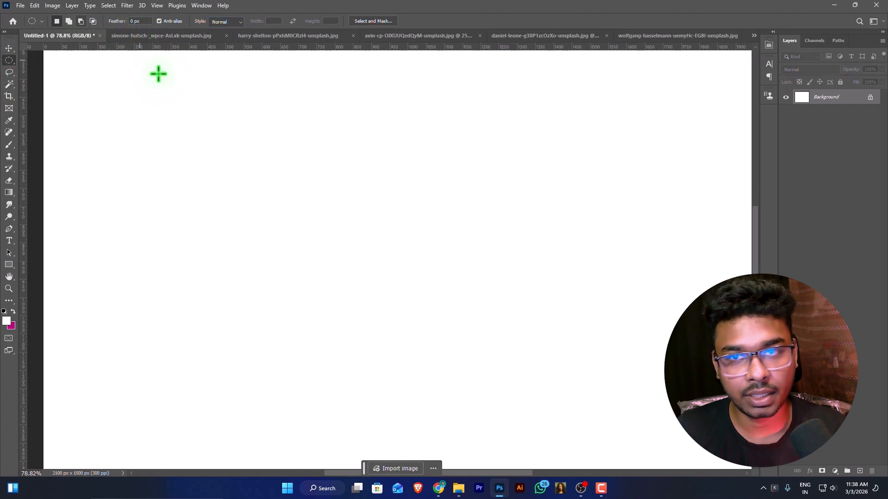
drag(145, 116, 276, 246)
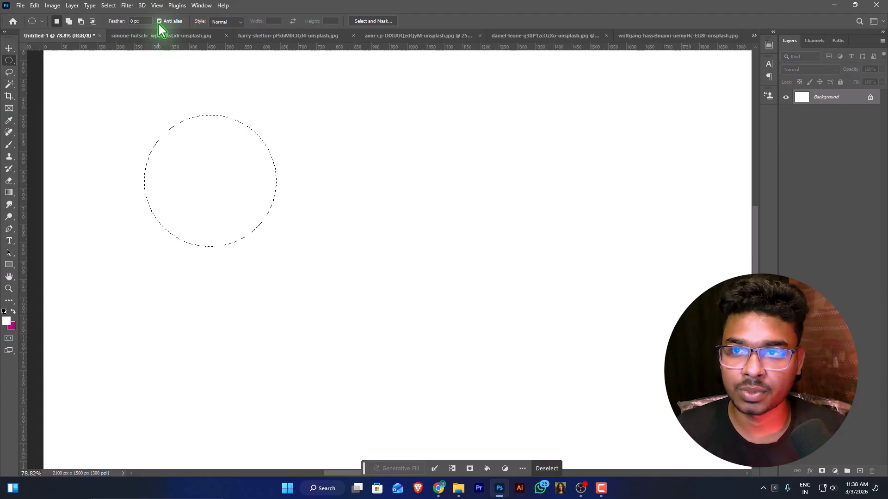
Compare the Anti-alias option of the Rectangular and Elliptical Marquee tools, ending on the Elliptical Marquee tool.
right_click(11, 64)
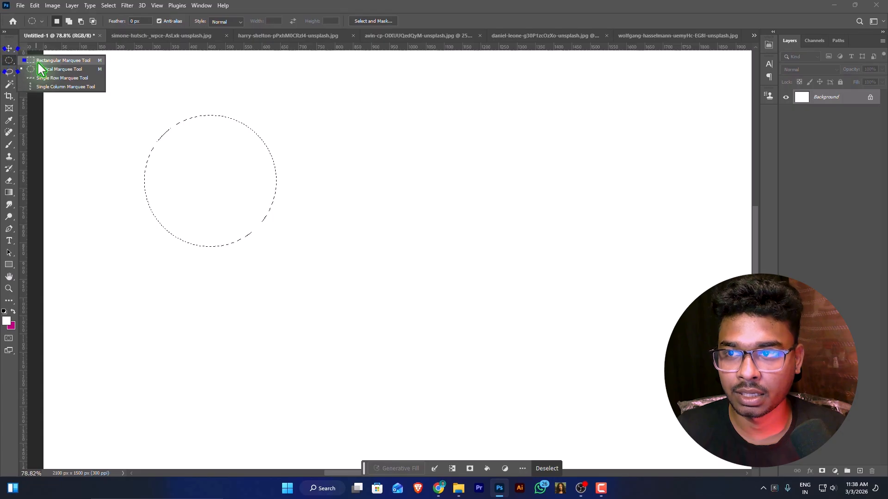
click(37, 61)
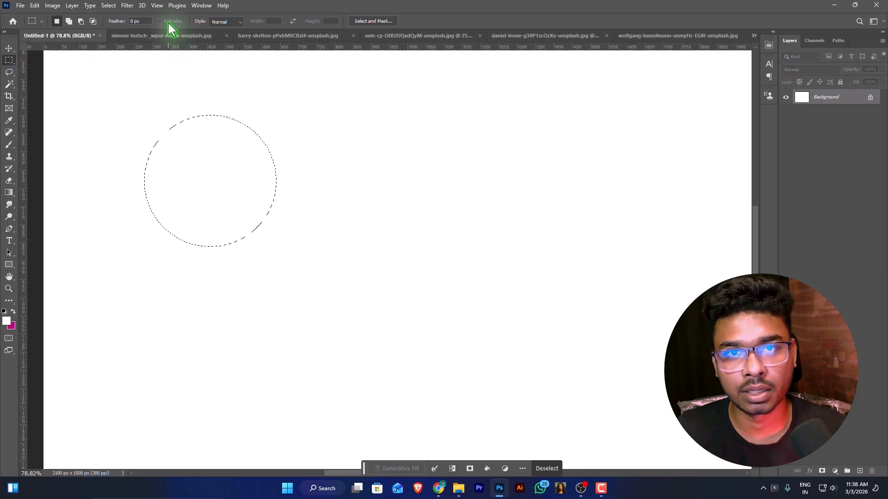
right_click(9, 61)
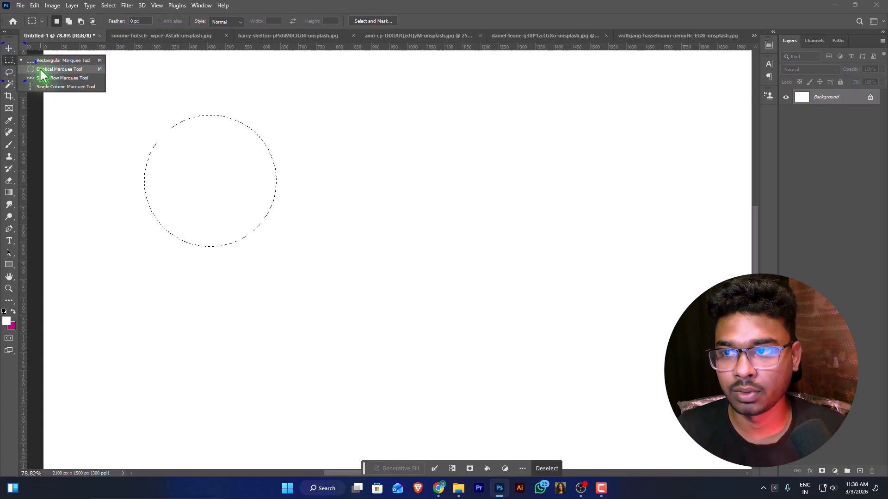
click(43, 69)
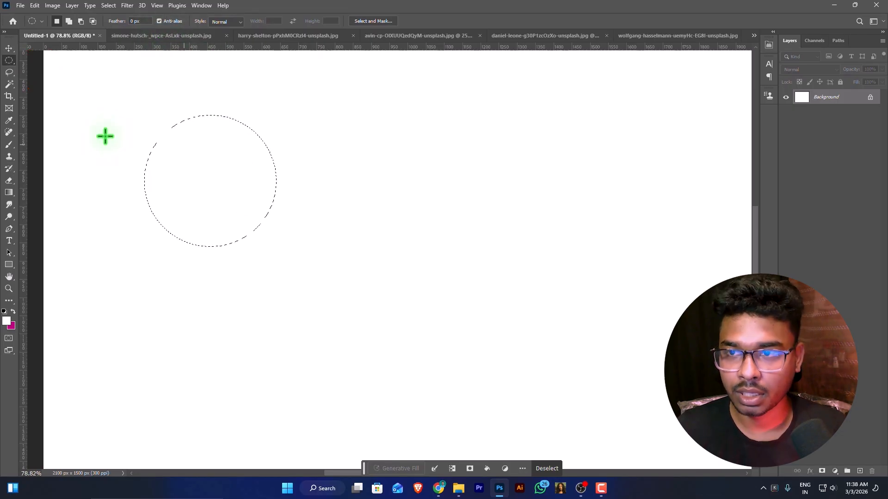
Fill the circular selection with the magenta background color, deselect it, and examine the circle's edge at pixel level.
scroll(151, 144, up, 5)
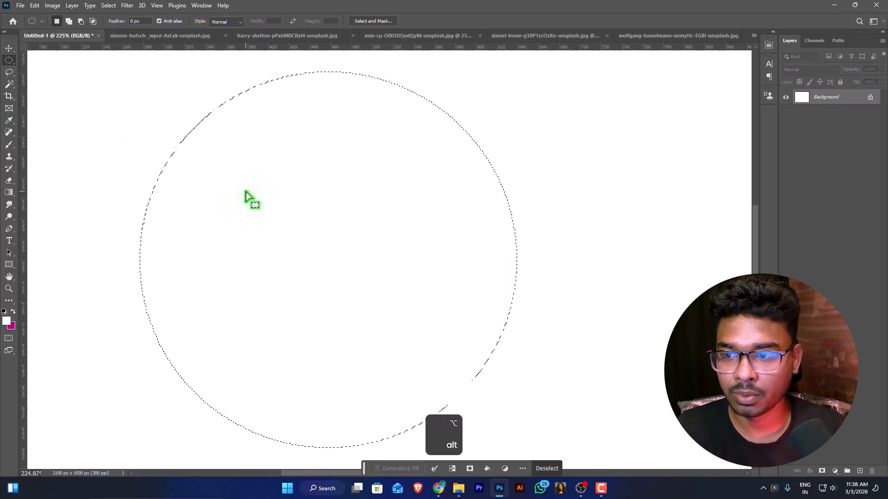
key(ctrl+BackSpace)
scroll(424, 115, up, 3)
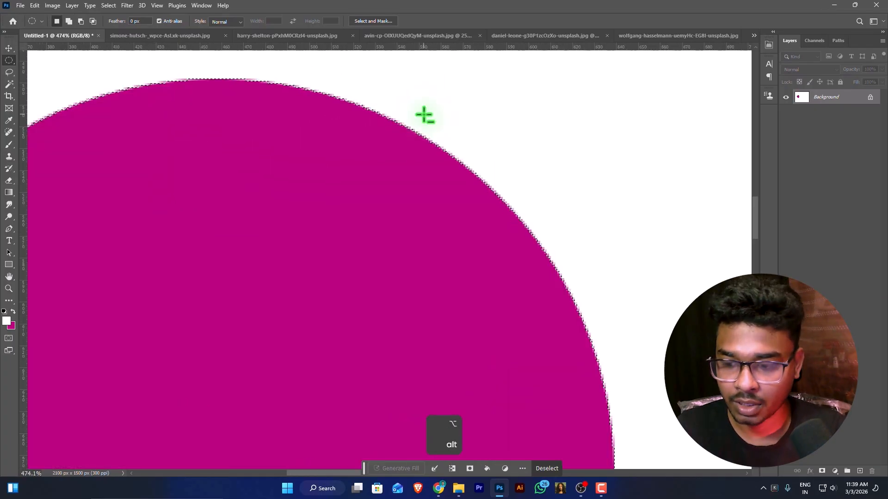
key(ctrl+d)
scroll(424, 115, up, 6)
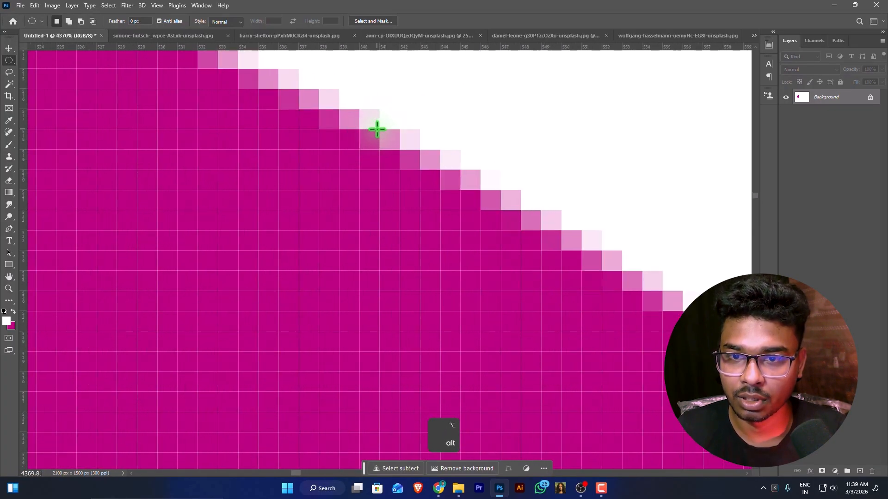
scroll(377, 129, down, 15)
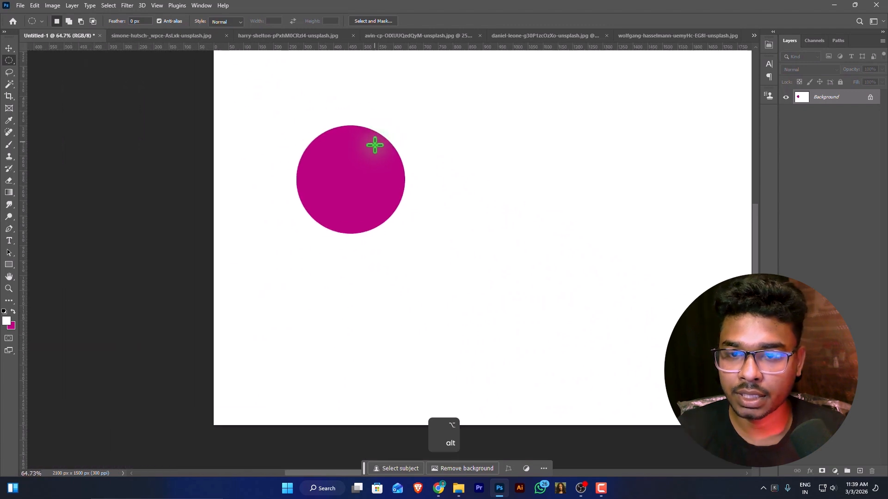
Turn off Anti-alias and draw a second circular selection of similar size just right of the magenta circle.
scroll(440, 245, up, 2)
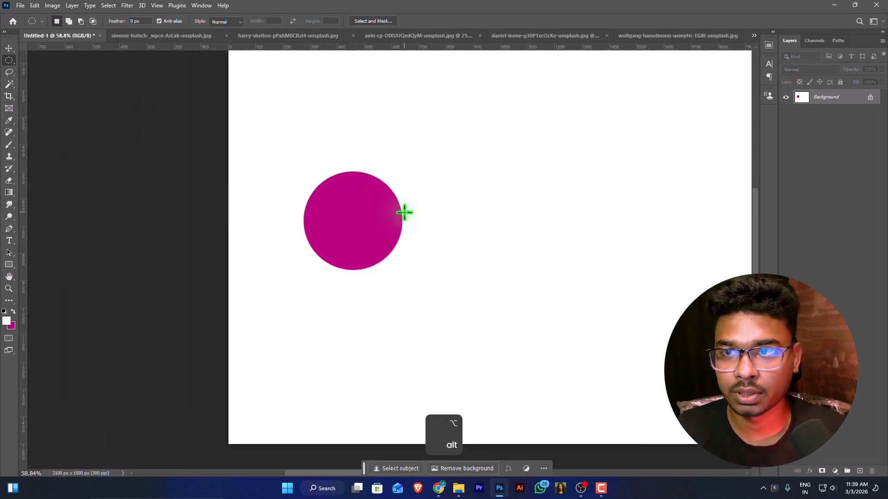
scroll(403, 213, up, 1)
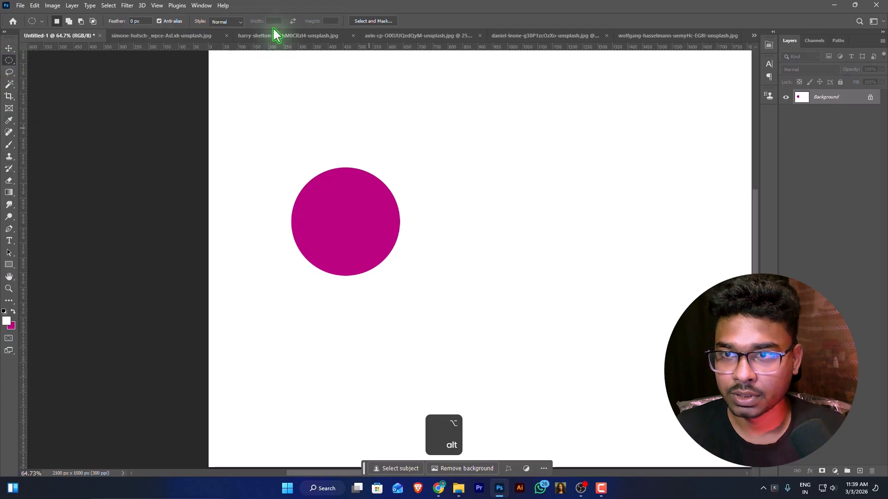
click(159, 21)
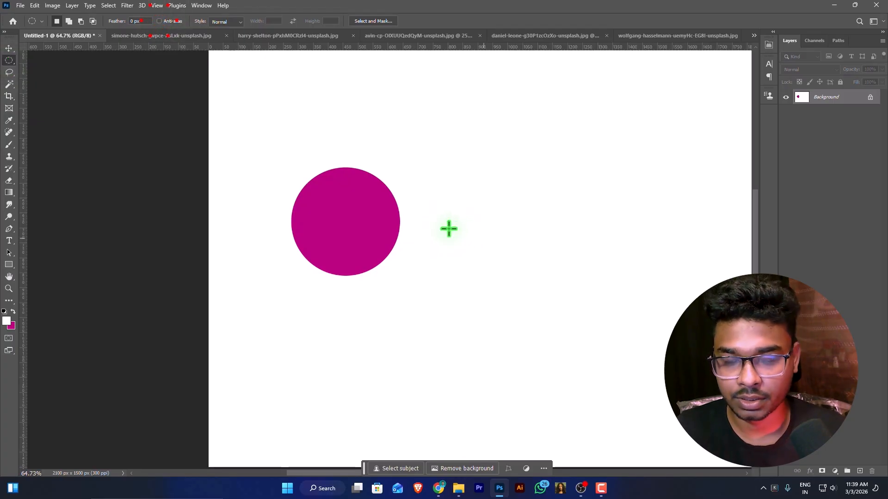
drag(411, 178, 521, 285)
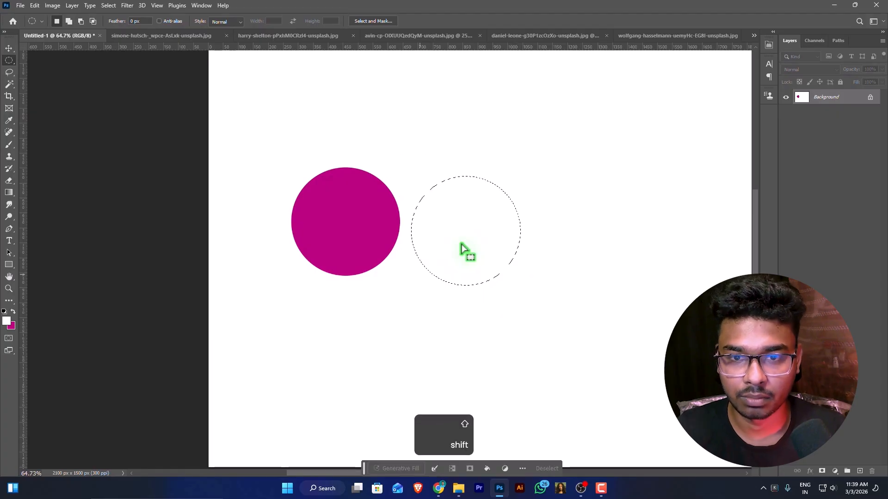
Fill the second circular selection with the magenta background color and deselect it.
scroll(520, 246, up, 2)
key(ctrl)
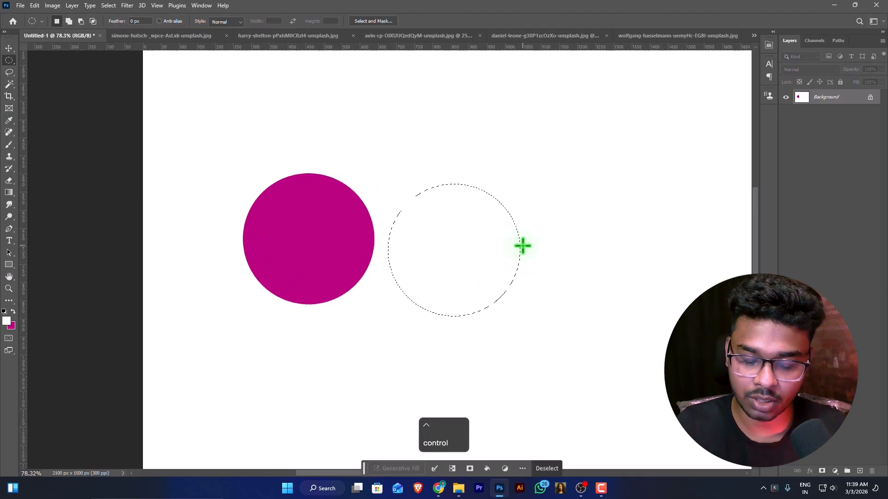
key(ctrl+BackSpace)
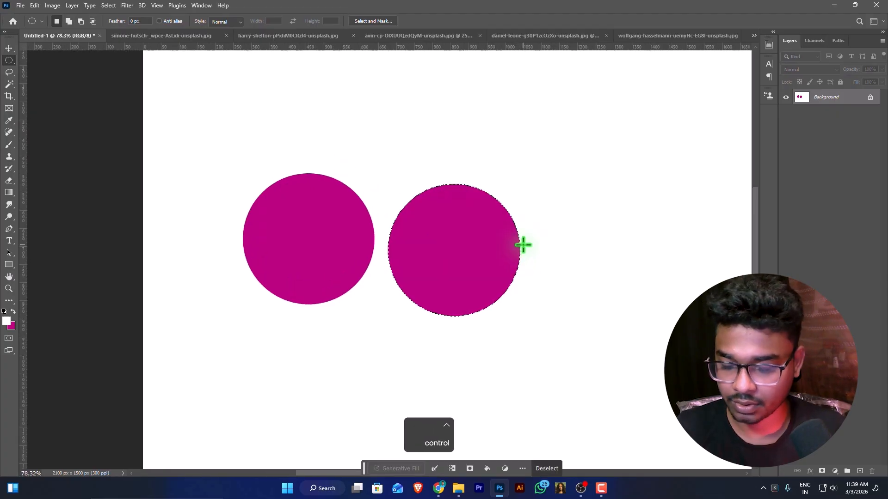
key(ctrl+d)
Compare the edges of the two magenta circles at pixel level and again with both circles fully in view.
scroll(489, 252, up, 1)
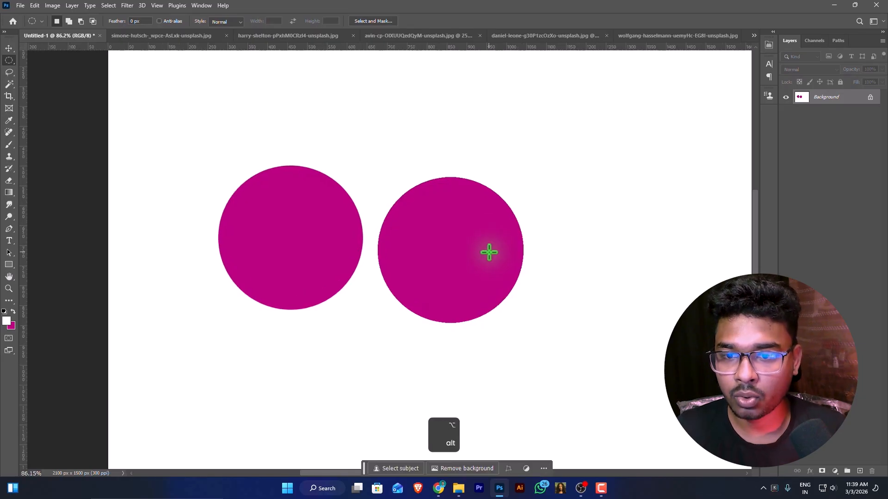
scroll(489, 252, down, 1)
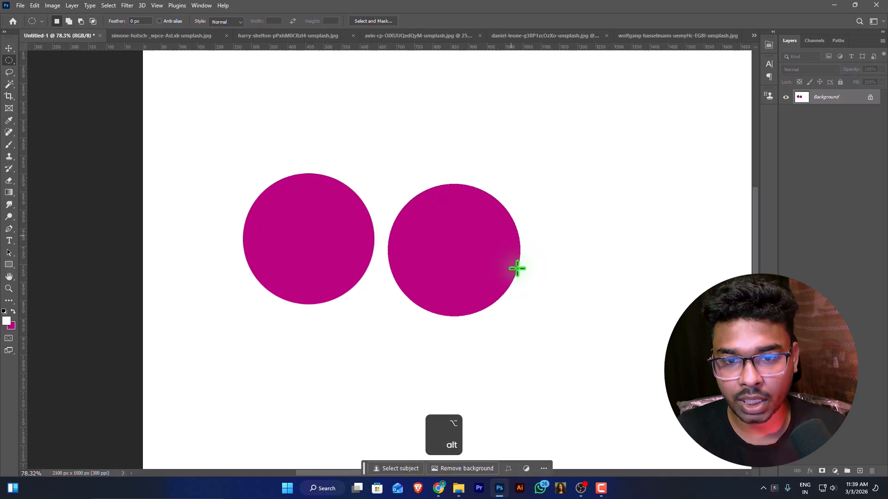
key(alt)
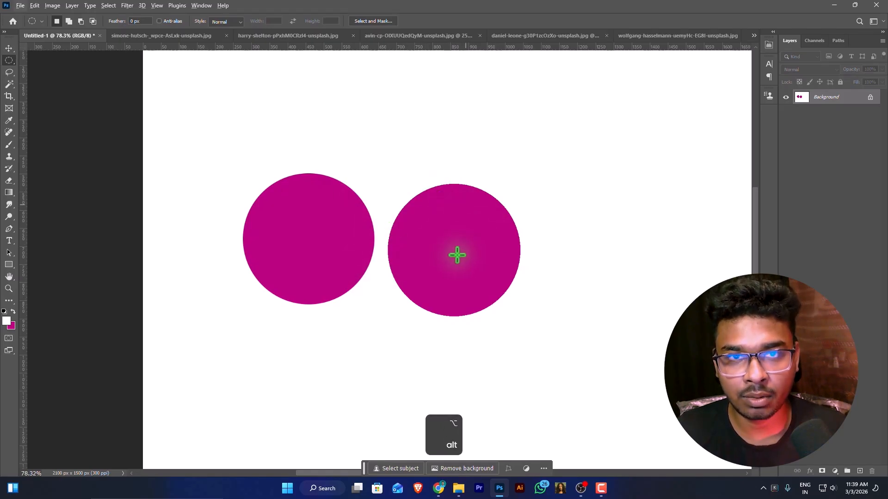
scroll(397, 240, up, 20)
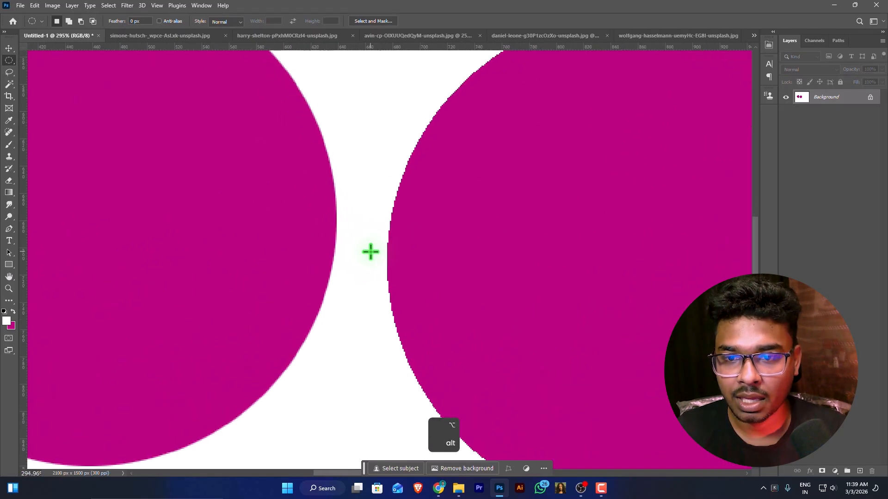
scroll(372, 250, up, 10)
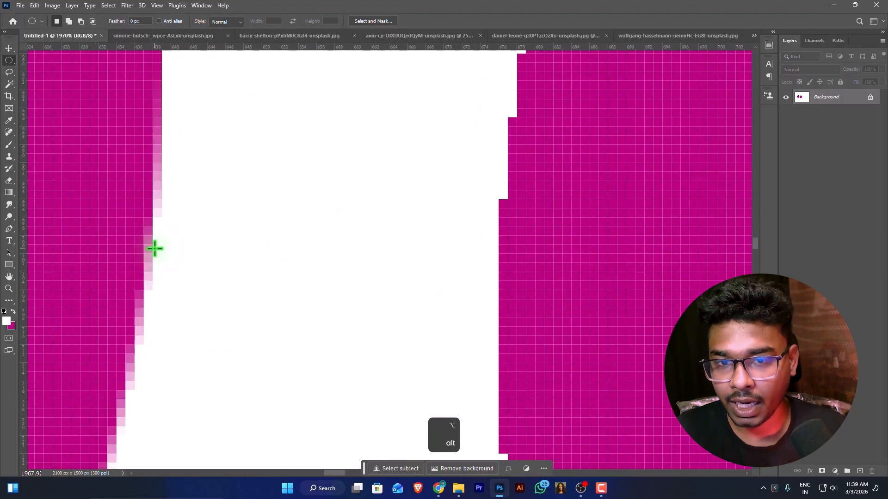
click(9, 48)
scroll(151, 295, up, 1)
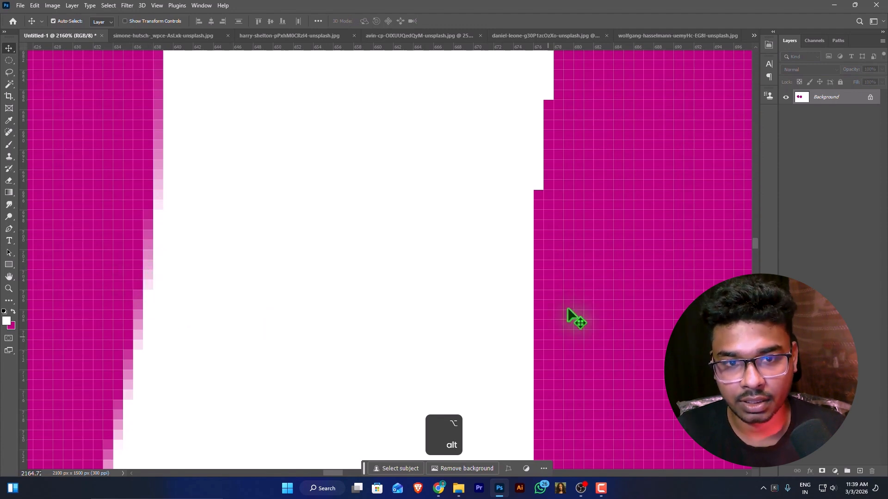
scroll(555, 234, up, 5)
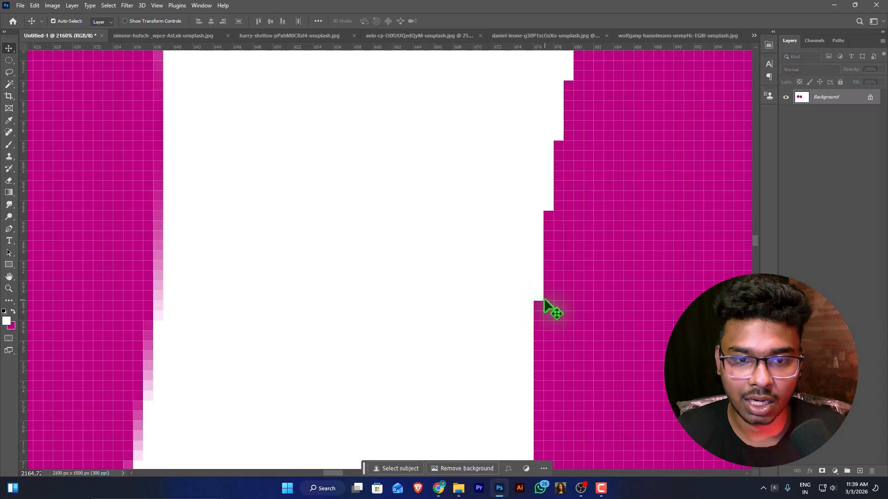
scroll(531, 242, down, 10)
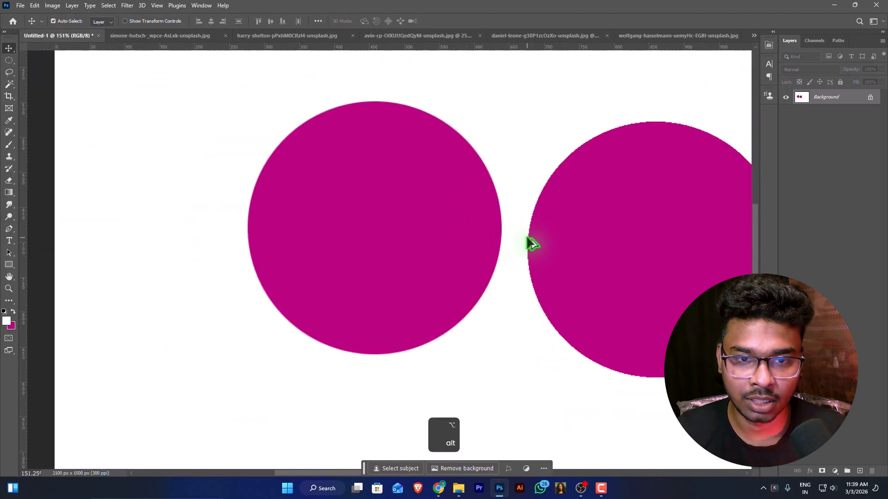
scroll(532, 242, down, 3)
scroll(652, 228, up, 5)
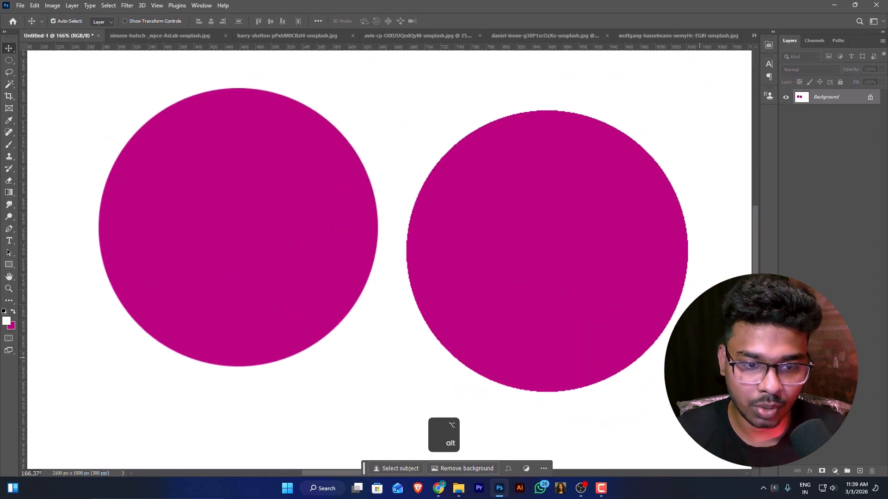
scroll(593, 266, up, 2)
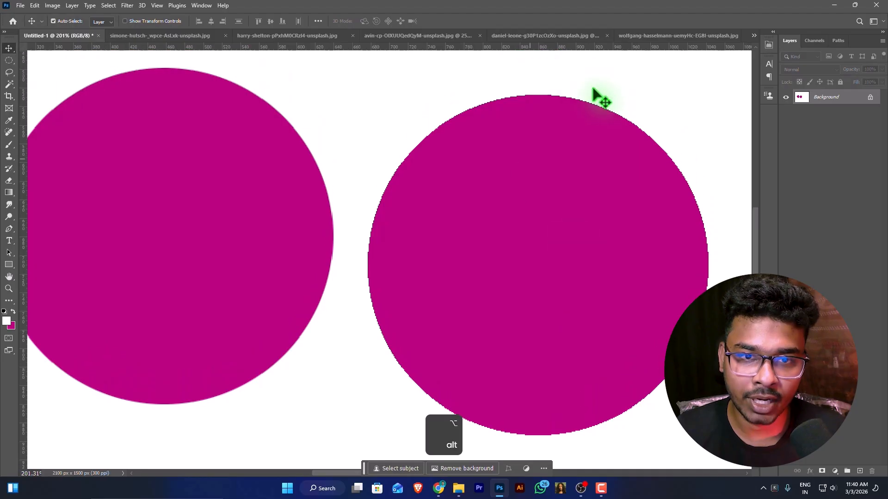
scroll(527, 139, down, 3)
scroll(396, 222, up, 1)
scroll(394, 240, down, 1)
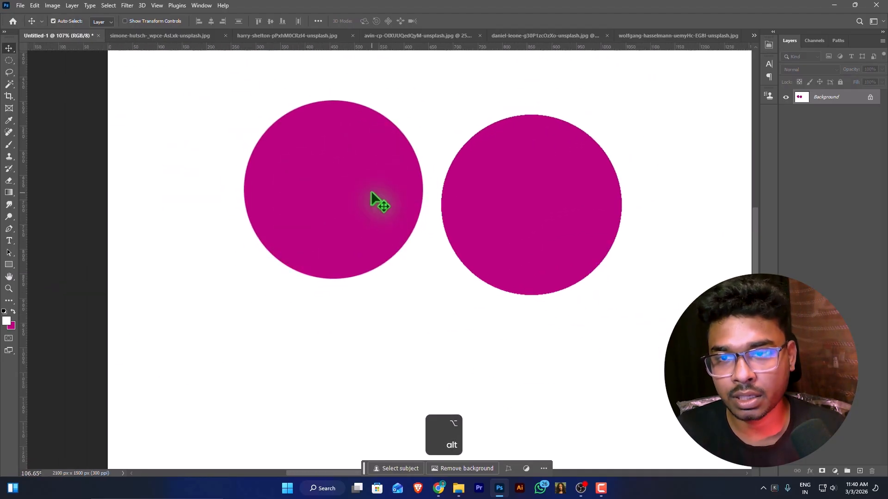
scroll(352, 185, down, 1)
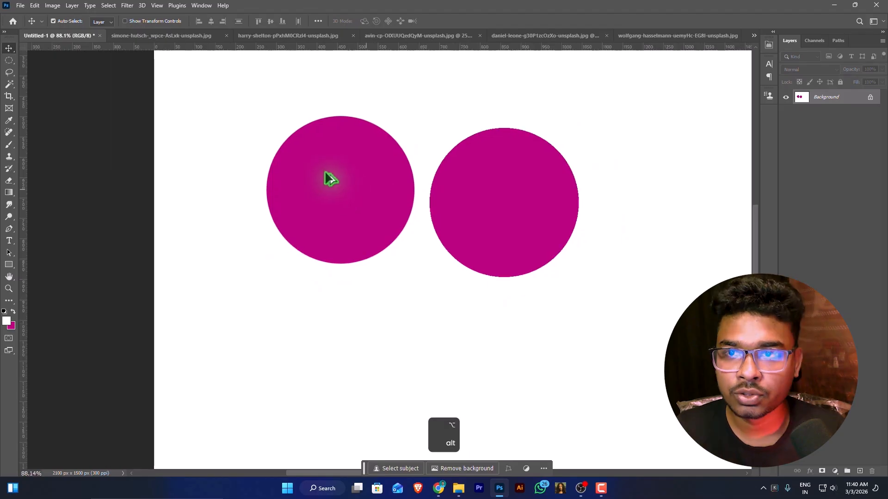
Undo both magenta circle fills to return to the blank white canvas and switch to the Lasso tool.
click(9, 60)
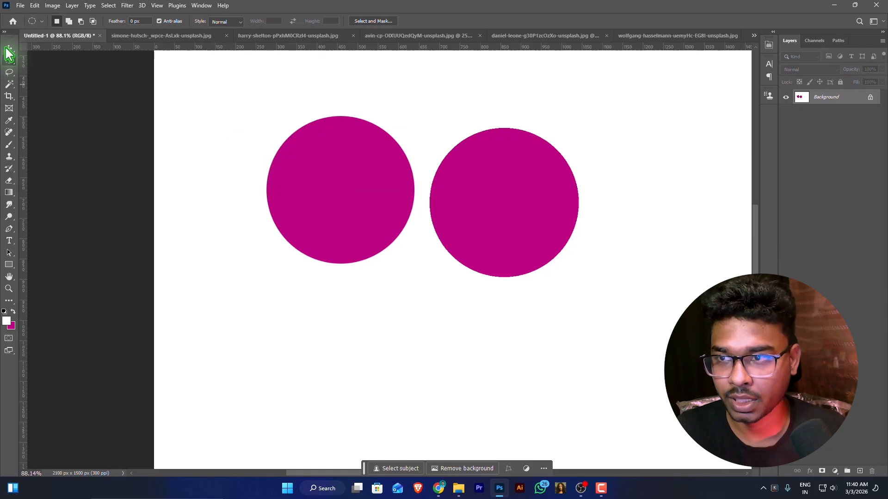
key(ctrl+z)
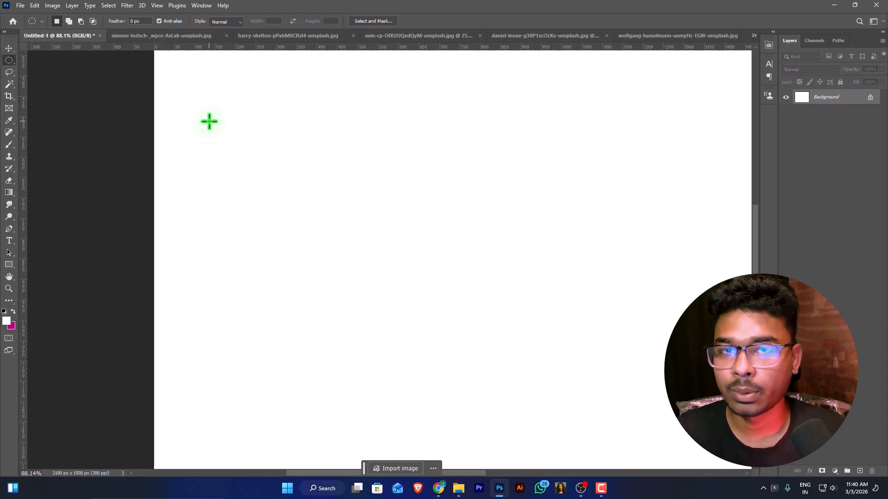
right_click(10, 73)
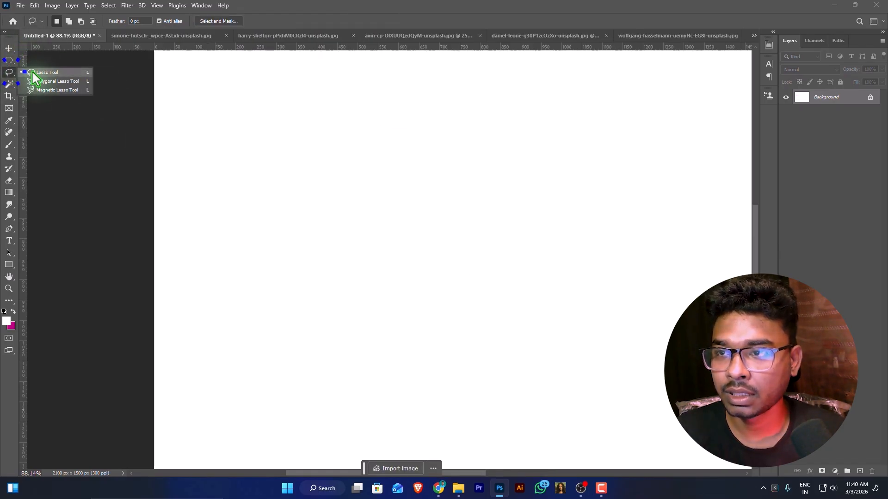
click(63, 71)
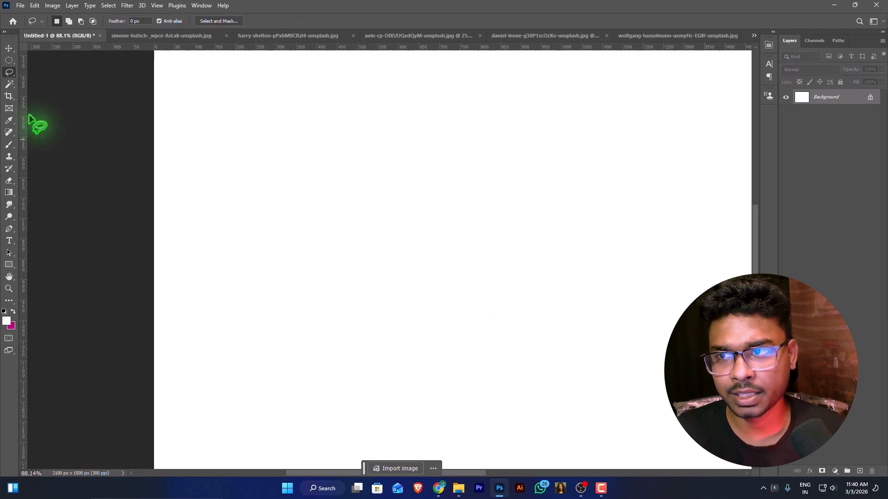
Draw a rounded freehand lasso selection, and replace it with an angular one with a slanted side in the canvas's upper area.
mouse_move(429, 267)
mouse_down()
mouse_move(351, 137)
mouse_move(487, 204)
mouse_move(575, 198)
mouse_move(623, 178)
mouse_up()
mouse_move(495, 256)
mouse_down()
mouse_move(558, 237)
mouse_move(392, 254)
mouse_up()
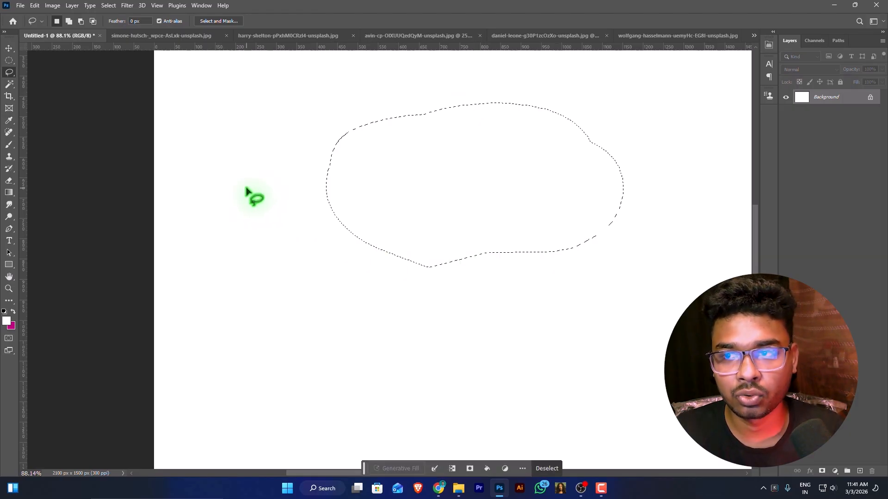
click(223, 99)
mouse_move(223, 99)
mouse_down()
mouse_move(327, 200)
mouse_move(325, 212)
mouse_move(207, 189)
mouse_move(245, 96)
mouse_up()
mouse_move(371, 125)
mouse_down()
mouse_move(607, 213)
mouse_move(297, 215)
mouse_move(370, 106)
mouse_up()
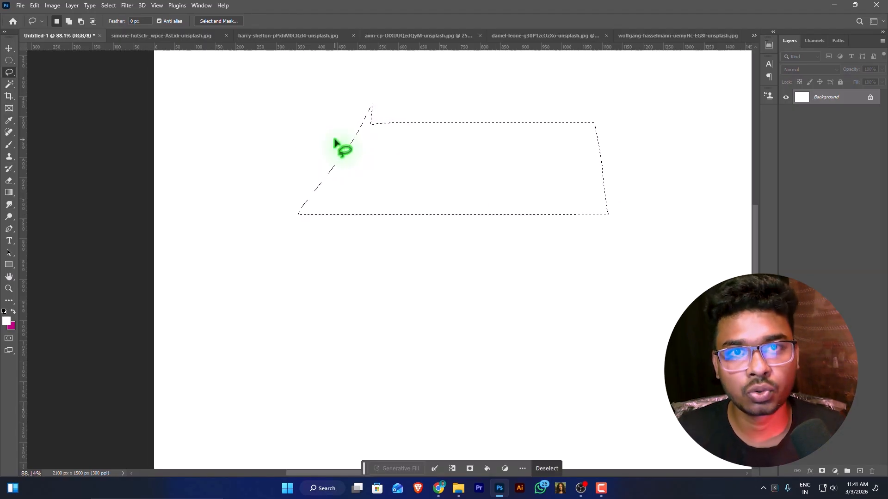
Draw a large freehand lasso selection whose outline loops over itself several times, and deselect it.
right_click(16, 71)
click(37, 74)
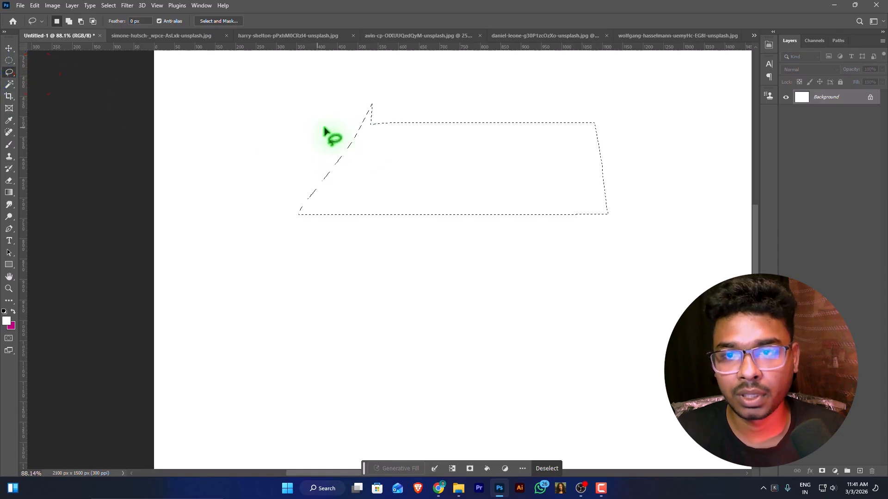
mouse_move(325, 373)
mouse_down()
mouse_move(563, 214)
mouse_move(237, 316)
mouse_move(531, 332)
mouse_up()
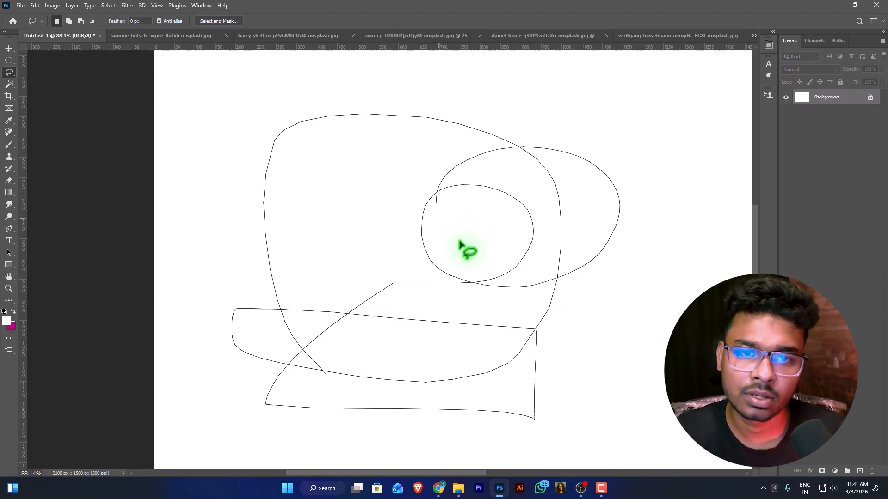
drag(570, 190, 508, 208)
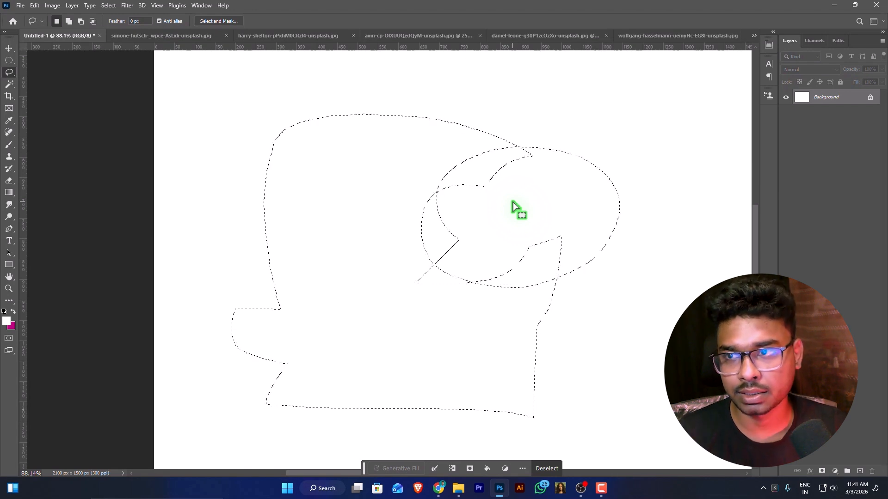
key(ctrl+d)
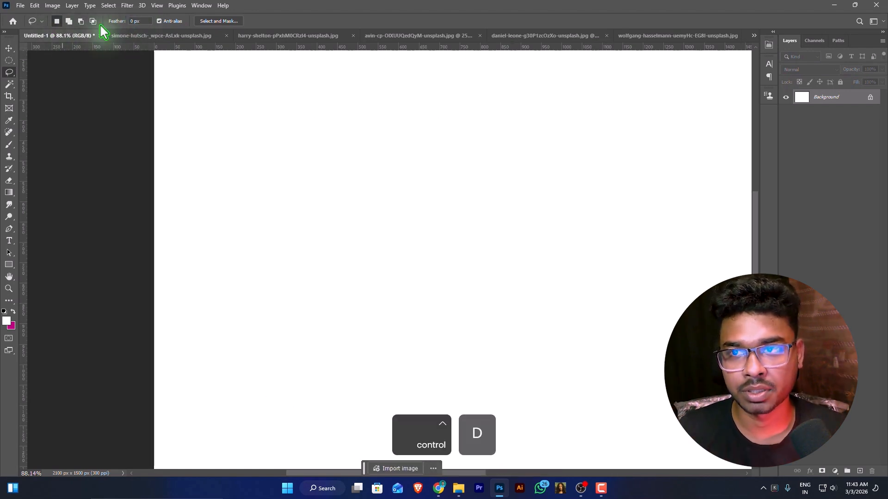
Draw a roughly oval freehand selection with the Lasso tool in the canvas's upper-left area.
click(13, 73)
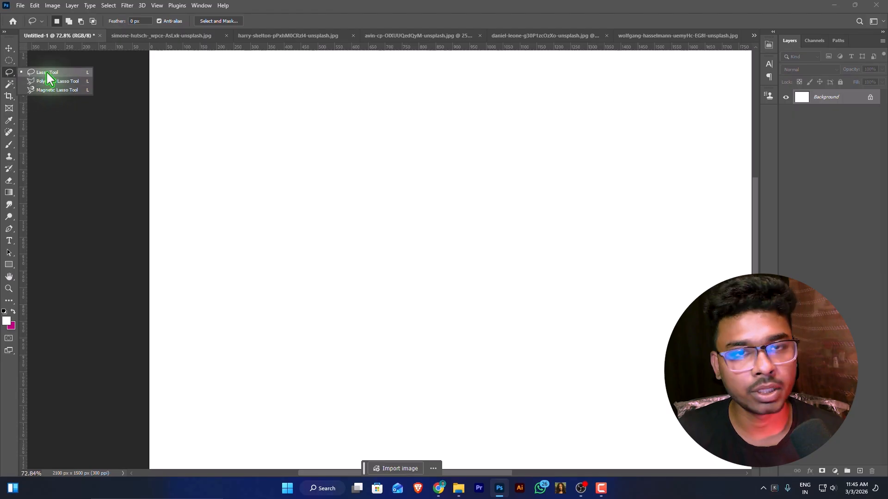
click(45, 71)
mouse_move(298, 222)
mouse_down()
mouse_move(310, 107)
mouse_move(413, 158)
mouse_move(300, 256)
mouse_move(231, 159)
mouse_move(416, 123)
mouse_move(419, 236)
mouse_move(407, 153)
mouse_up()
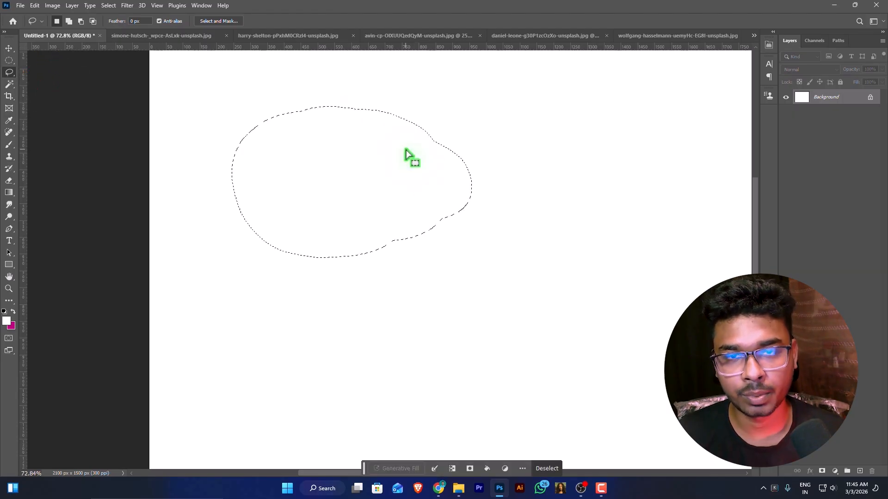
Draw a closed ten-corner selection with the Polygonal Lasso tool, including a small notch in its lower edge.
right_click(9, 72)
click(38, 81)
click(350, 319)
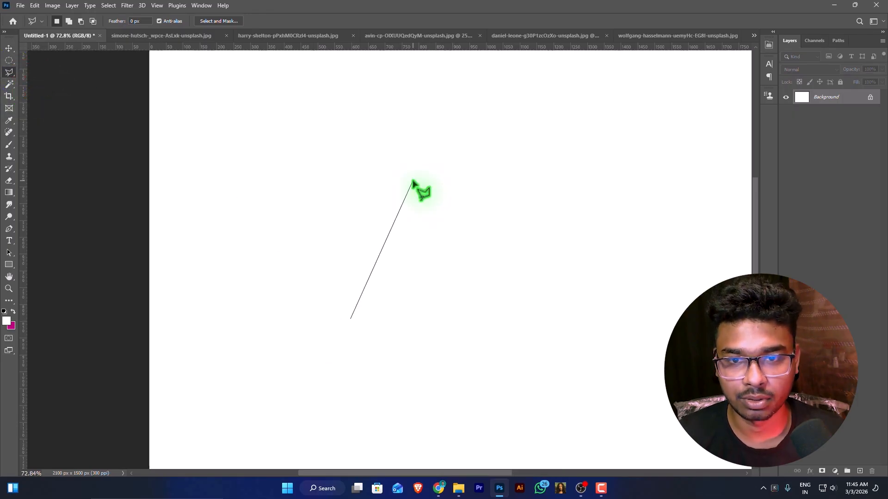
click(355, 159)
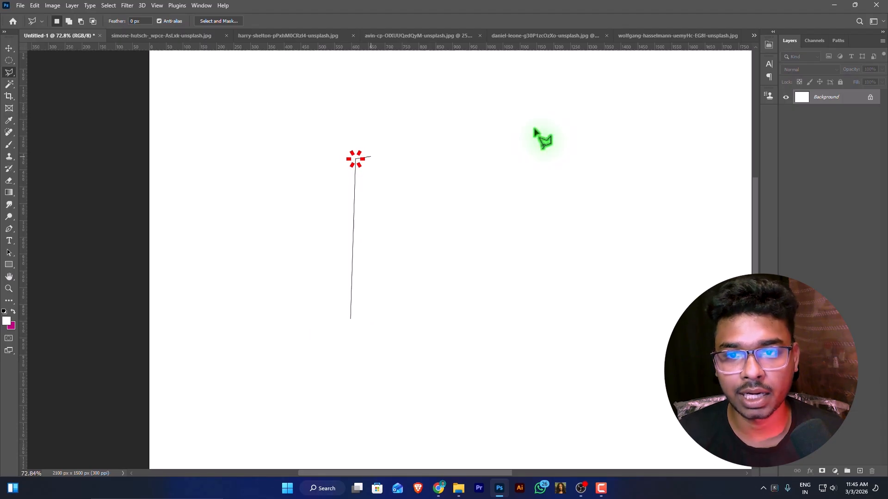
click(400, 127)
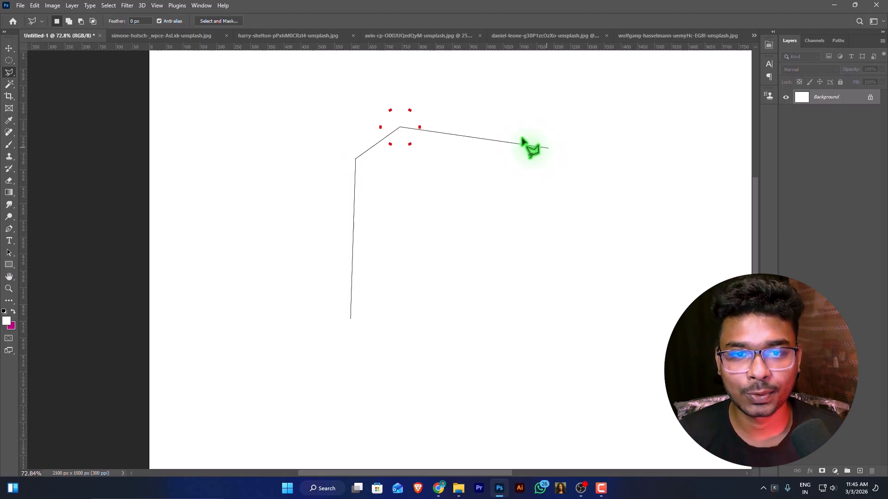
click(511, 133)
click(541, 174)
click(554, 253)
click(509, 320)
click(430, 319)
click(397, 301)
click(386, 320)
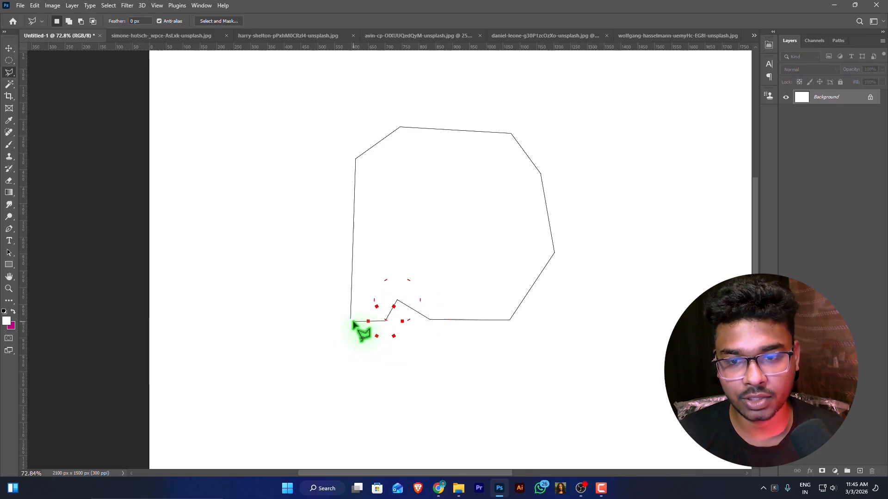
click(351, 319)
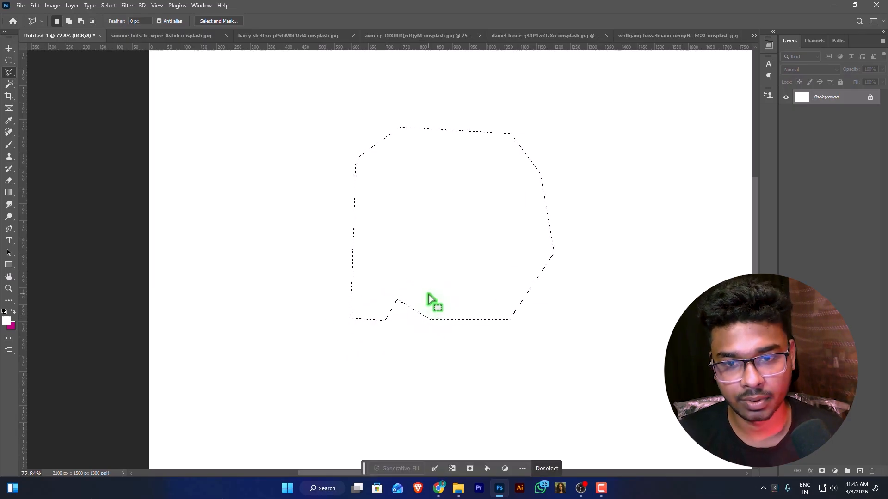
Start a new polygonal lasso outline with six corners, rising from the lower left, peaking near the center and folding back inward.
click(290, 280)
click(319, 171)
click(464, 138)
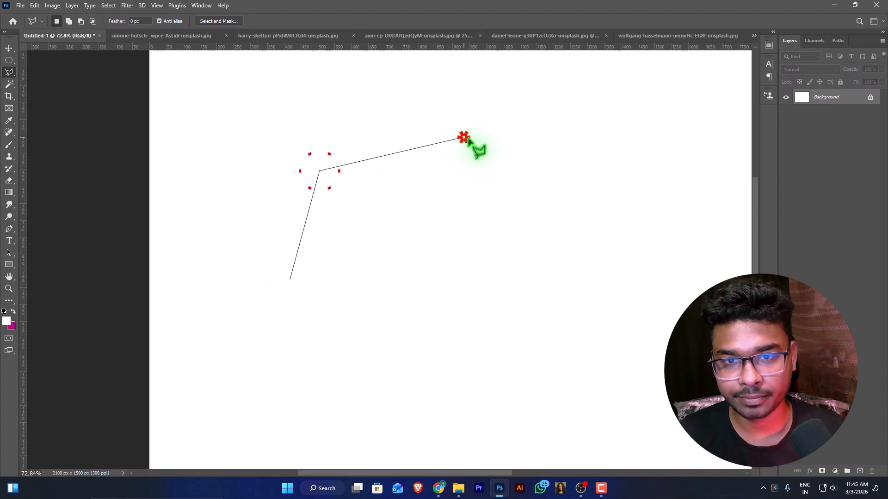
click(513, 207)
click(440, 206)
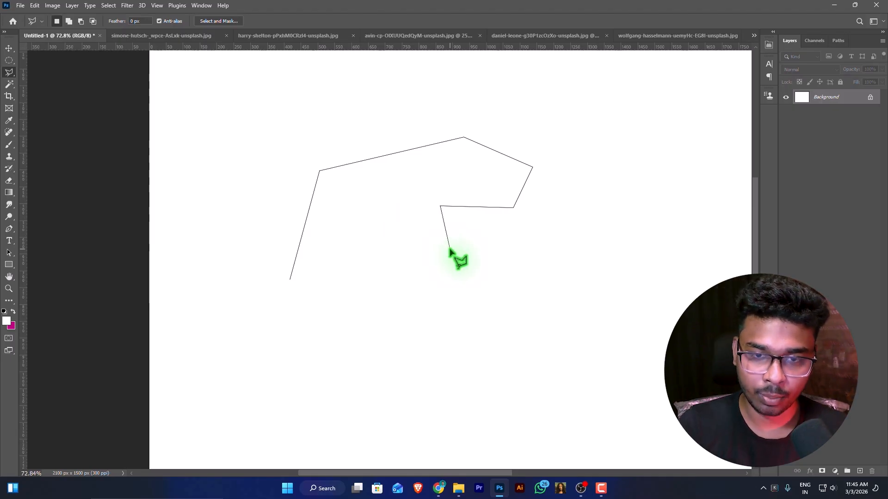
Remove the latest corners of the open polygonal outline one by one, back to its first straight segment.
key(BackSpace)
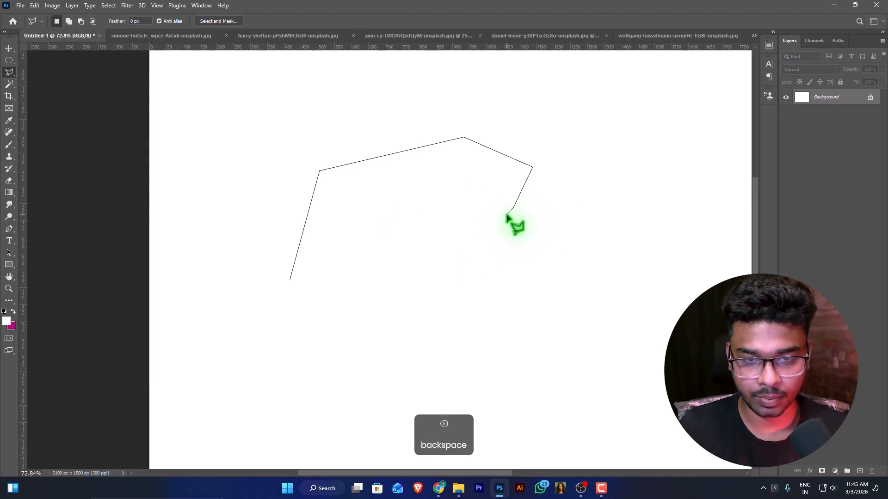
click(513, 209)
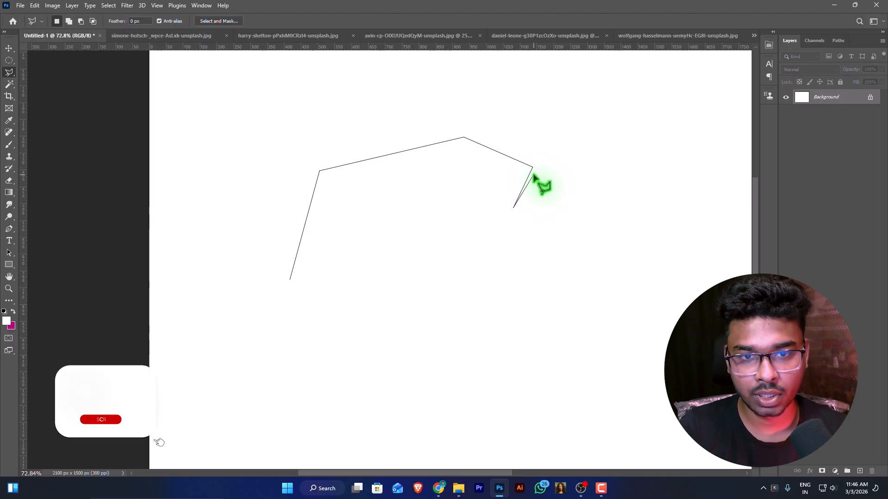
key(BackSpace)
key(BackSpace)
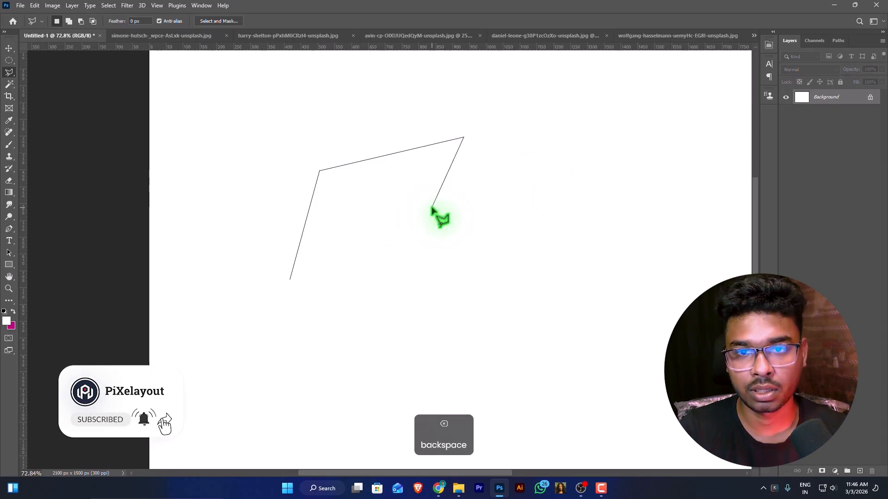
key(BackSpace)
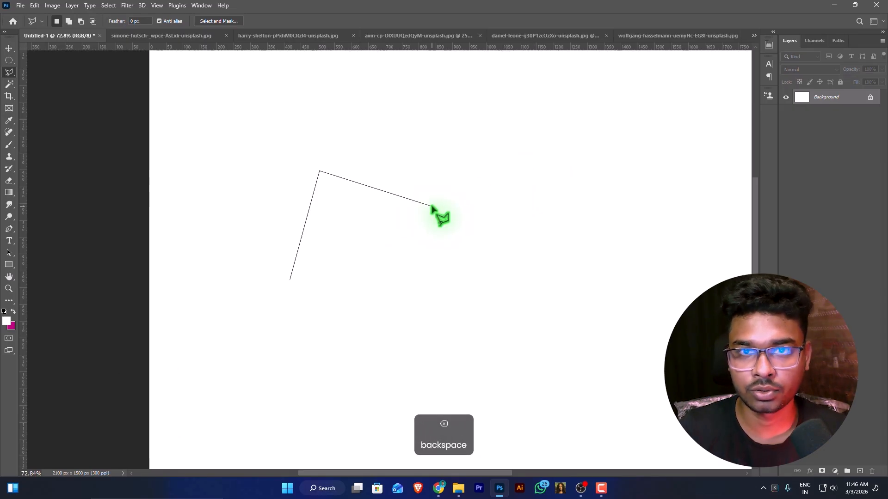
Close the open polygonal outline into a four-cornered selection by adding two more corners and returning to its starting point.
click(431, 224)
click(366, 283)
click(290, 280)
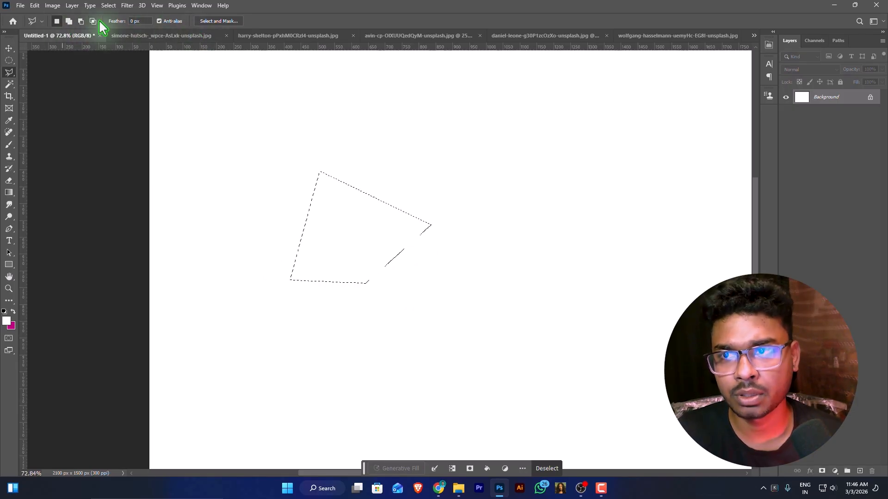
Subtract a five-cornered Polygonal Lasso area from the lower-right part of the four-cornered selection.
alt+click(331, 322)
alt+click(339, 245)
alt+click(408, 228)
alt+click(448, 274)
alt+click(365, 315)
alt+click(331, 322)
Add a seven-cornered Polygonal Lasso area over the cut-away lower-right part, extending the selection below its bottom edge.
shift+click(330, 321)
click(323, 257)
click(344, 231)
click(409, 220)
click(432, 224)
click(443, 253)
click(387, 320)
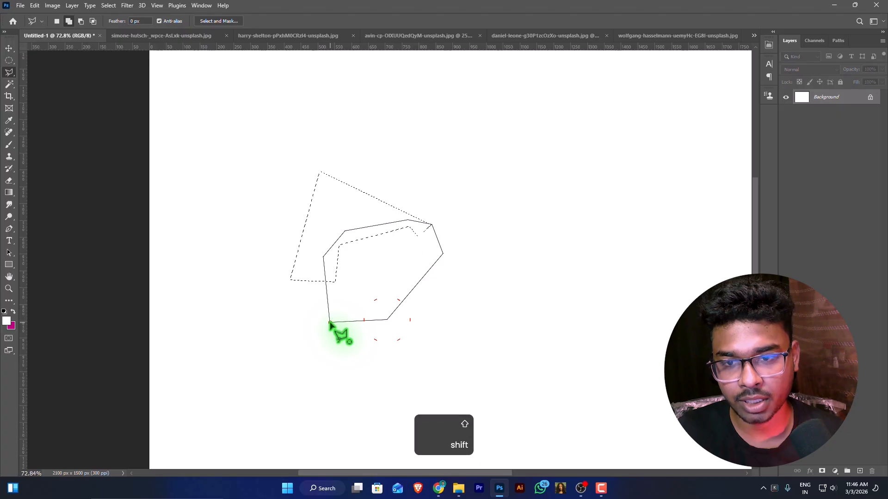
click(330, 321)
scroll(324, 278, right, 5)
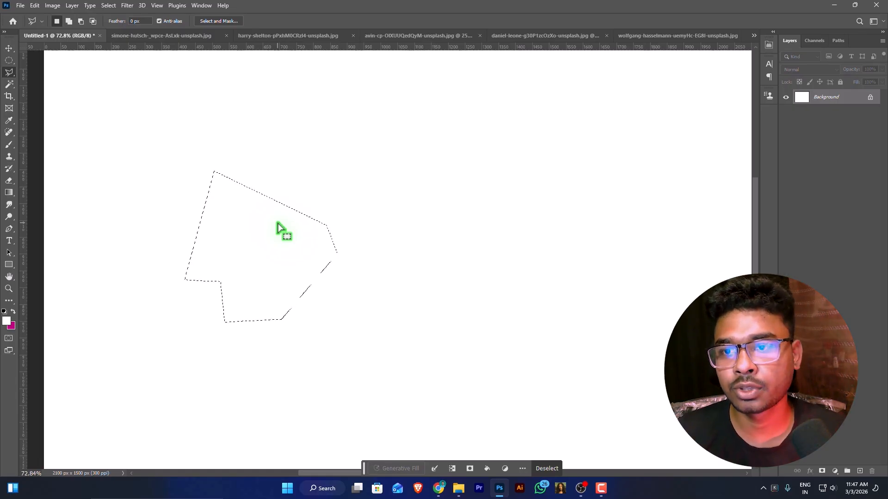
Switch to the open photo of the two skyscrapers and examine the towers' straight edges and bases.
key(ctrl+Tab)
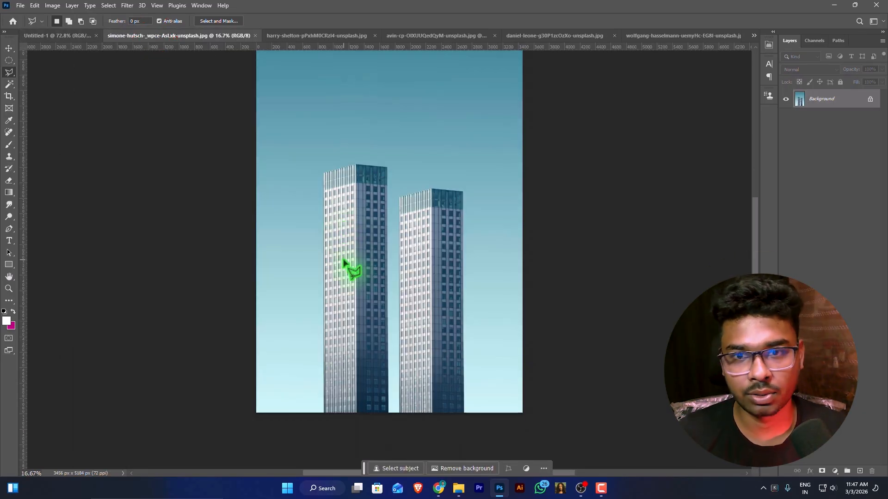
scroll(357, 198, up, 3)
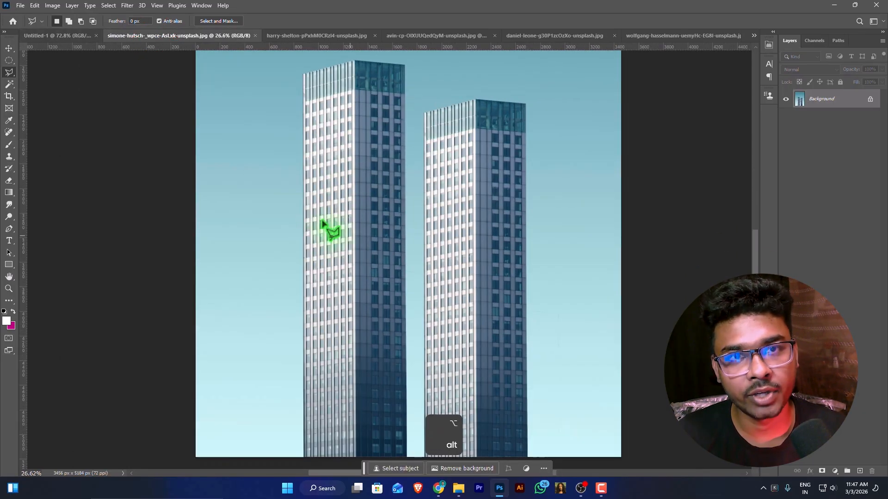
scroll(345, 252, down, 2)
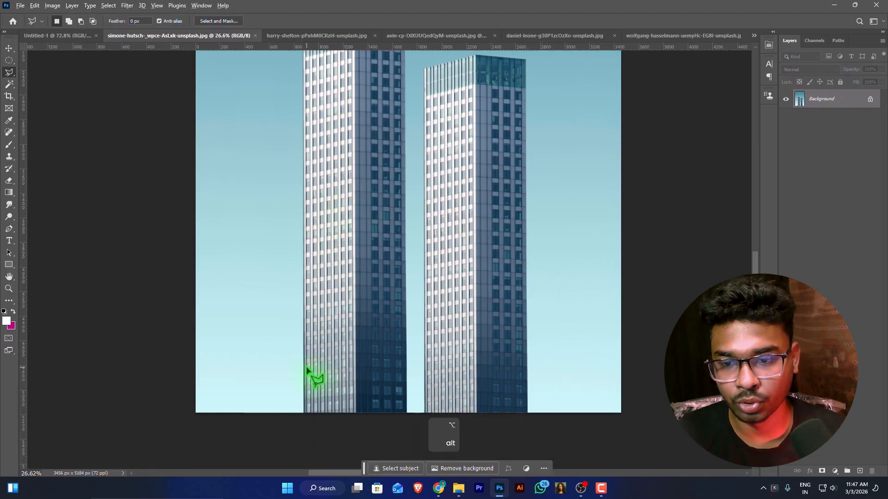
scroll(310, 370, up, 2)
scroll(300, 323, up, 1)
scroll(301, 268, down, 3)
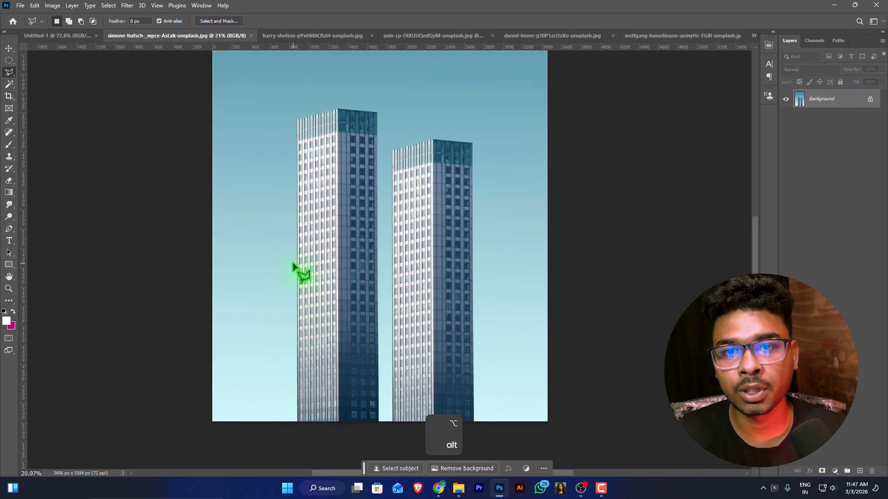
scroll(372, 222, down, 1)
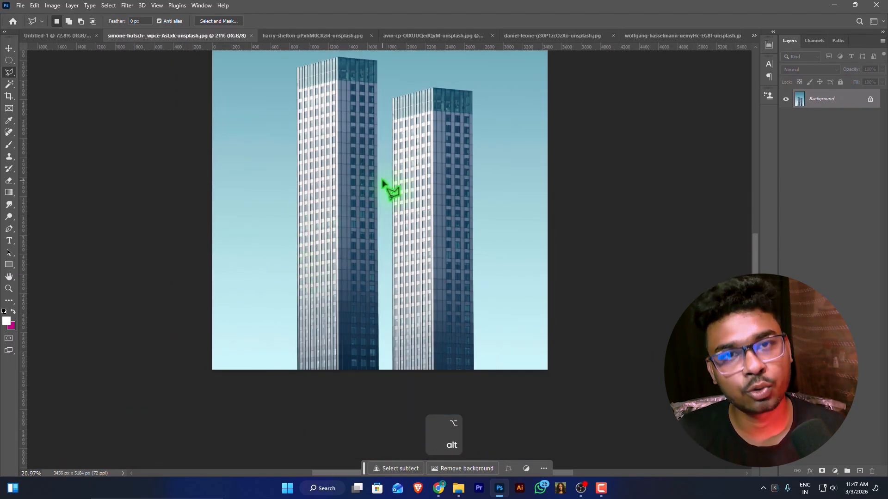
scroll(317, 359, down, 2)
Trace the taller tower with the Polygonal Lasso from its lower-left base up the left edge and along the roofline.
scroll(242, 376, up, 8)
click(228, 380)
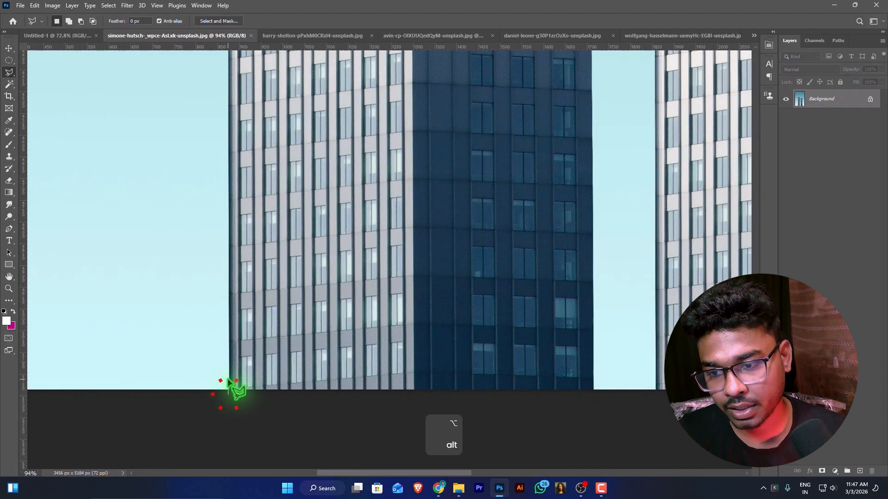
drag(234, 137, 234, 377)
drag(271, 196, 301, 323)
drag(307, 144, 317, 222)
mouse_move(319, 109)
mouse_down()
mouse_move(334, 197)
mouse_move(335, 375)
mouse_up()
mouse_move(339, 180)
mouse_down()
mouse_move(323, 220)
mouse_move(325, 265)
mouse_up()
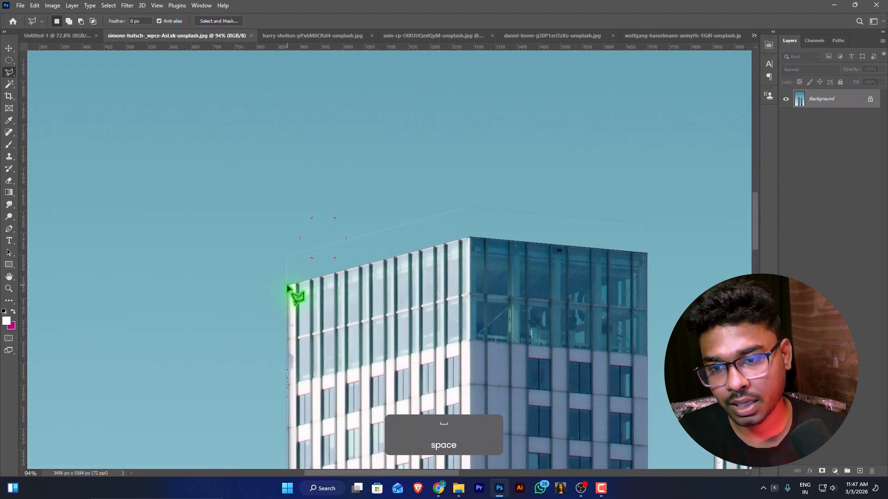
click(469, 238)
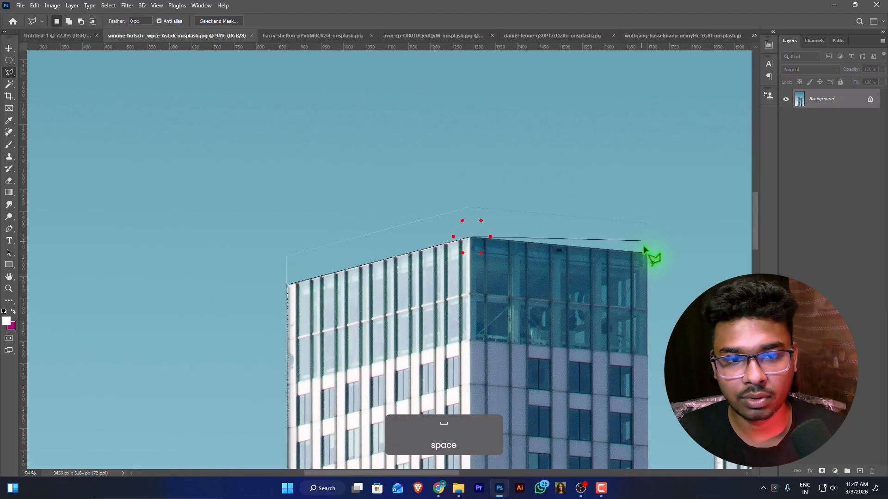
click(646, 253)
Continue the outline down the taller tower's right edge and across the gap below the image to the second tower's base.
drag(569, 276, 497, 181)
scroll(497, 181, down, 3)
mouse_move(462, 248)
mouse_down()
mouse_move(441, 232)
mouse_move(436, 163)
mouse_up()
scroll(408, 363, down, 2)
scroll(408, 363, up, 3)
mouse_move(452, 340)
mouse_down()
mouse_move(430, 273)
mouse_move(376, 264)
mouse_up()
click(419, 255)
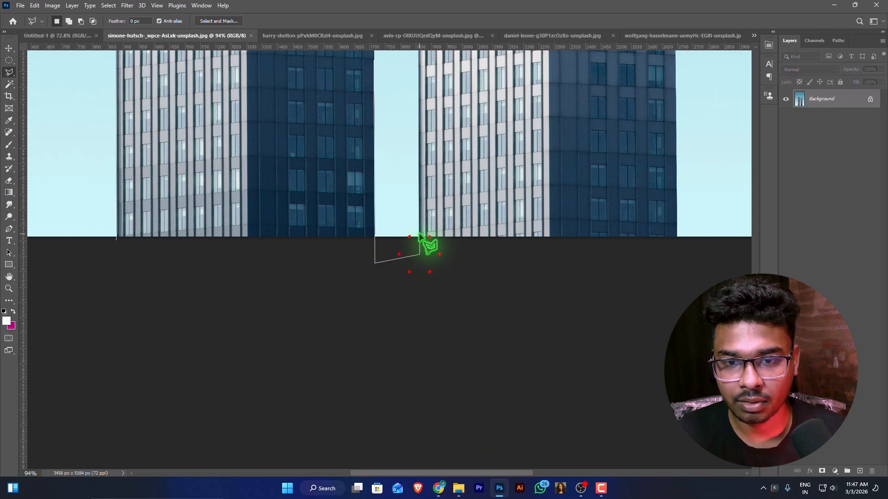
Place stray corners across the second tower's facade and remove them from the open outline.
click(474, 89)
mouse_move(482, 208)
mouse_down()
mouse_move(467, 250)
mouse_move(418, 202)
mouse_move(493, 227)
mouse_move(485, 236)
mouse_move(507, 198)
mouse_up()
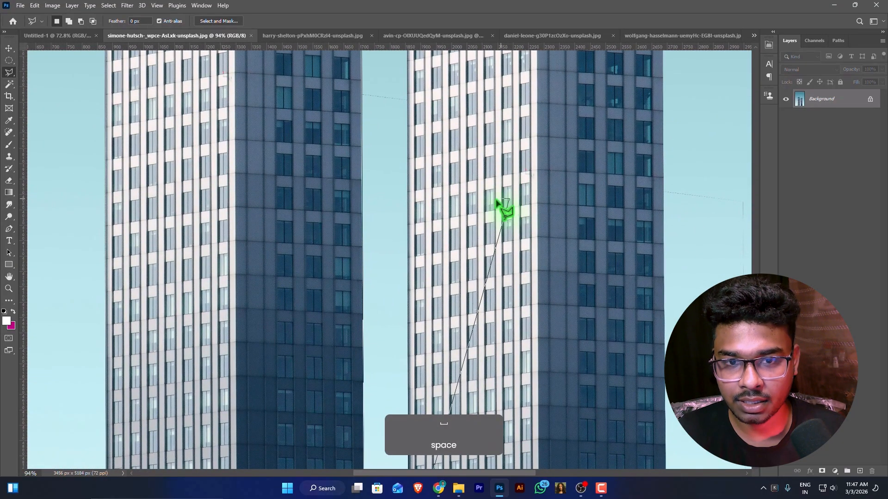
click(509, 199)
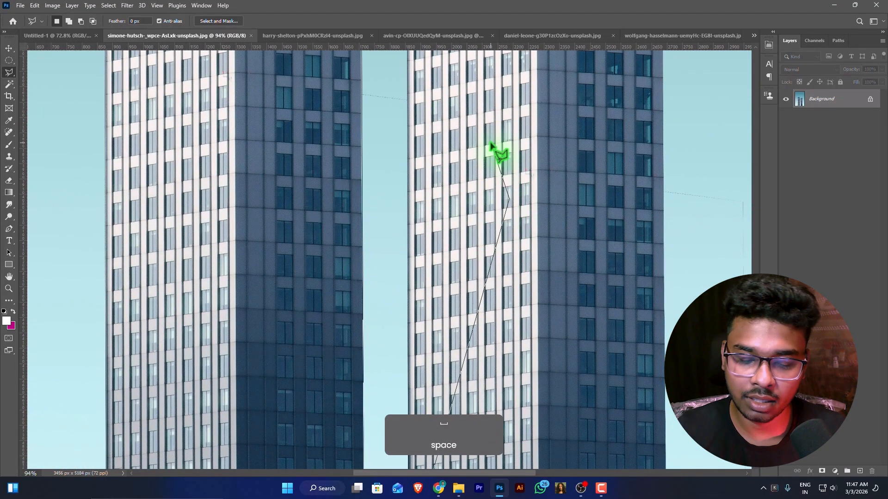
key(BackSpace)
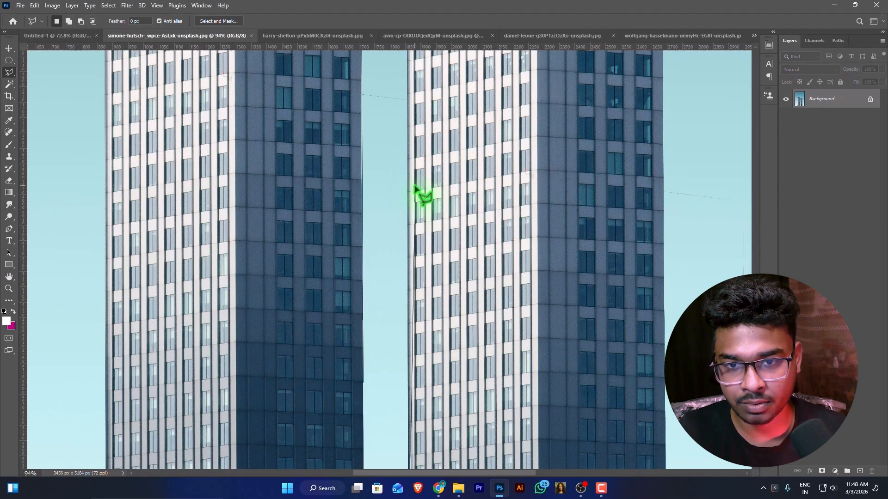
Continue the outline up the second tower's left edge and along its roofline.
key(space)
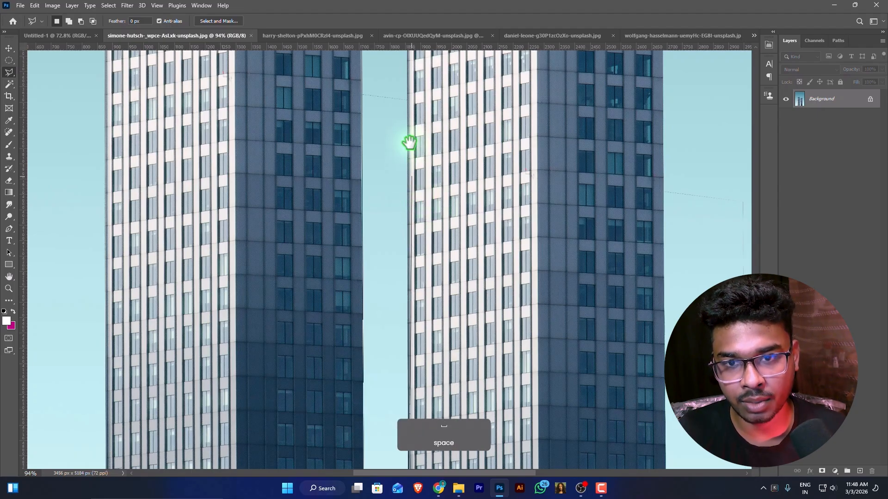
drag(411, 139, 403, 260)
drag(435, 111, 436, 318)
drag(422, 190, 408, 258)
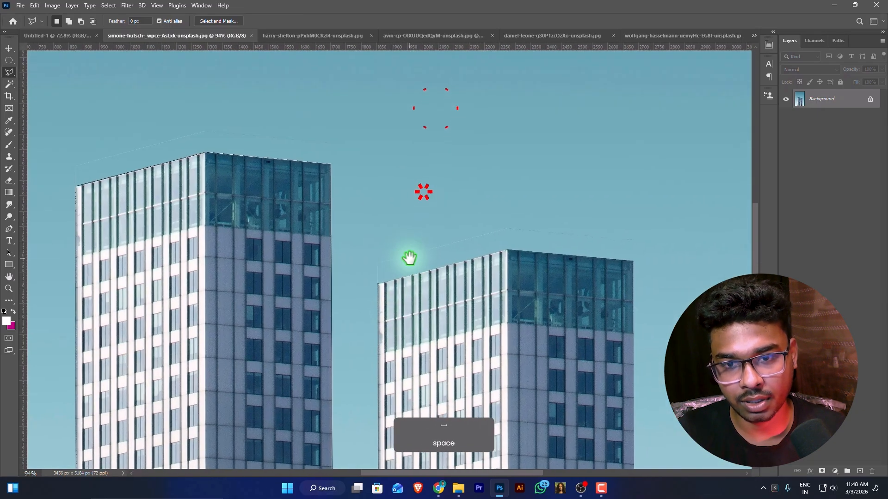
click(508, 253)
key(space)
Run the outline down the second tower's right edge and back beneath the image, closing the selection at its starting corner.
mouse_move(550, 358)
mouse_down()
mouse_move(539, 337)
mouse_move(528, 199)
mouse_up()
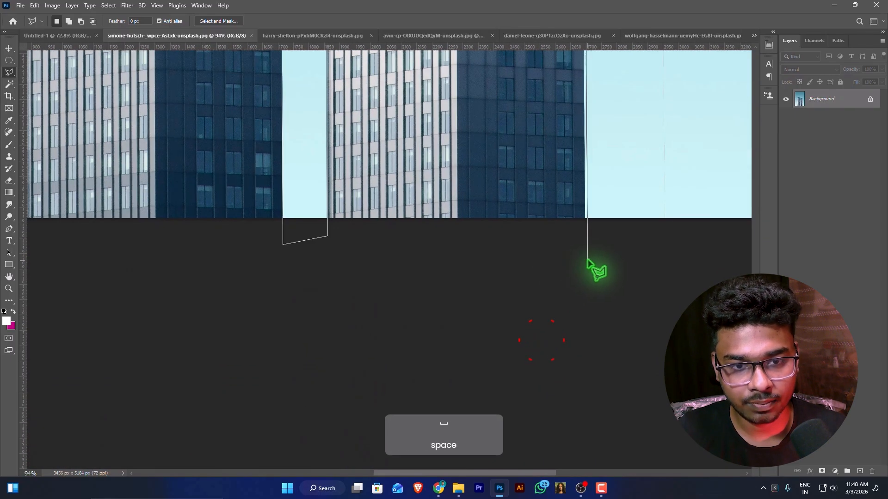
key(space)
drag(278, 248, 386, 248)
click(389, 241)
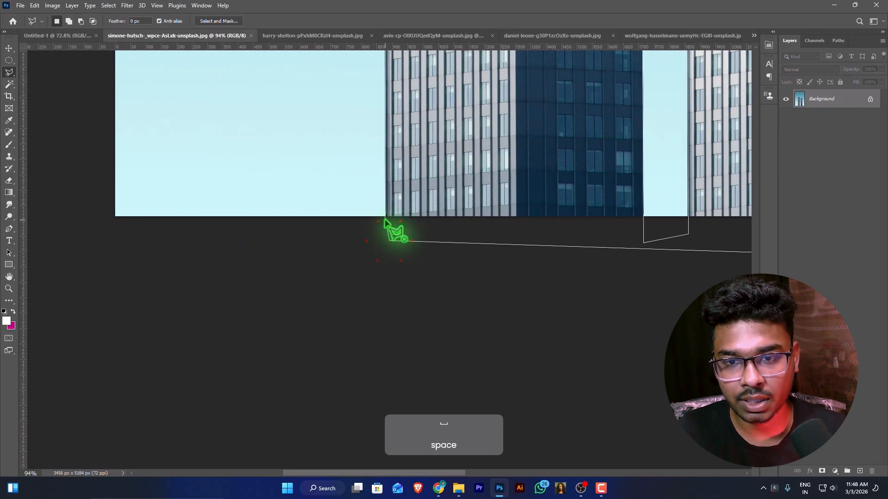
double_click(385, 221)
scroll(388, 258, down, 7)
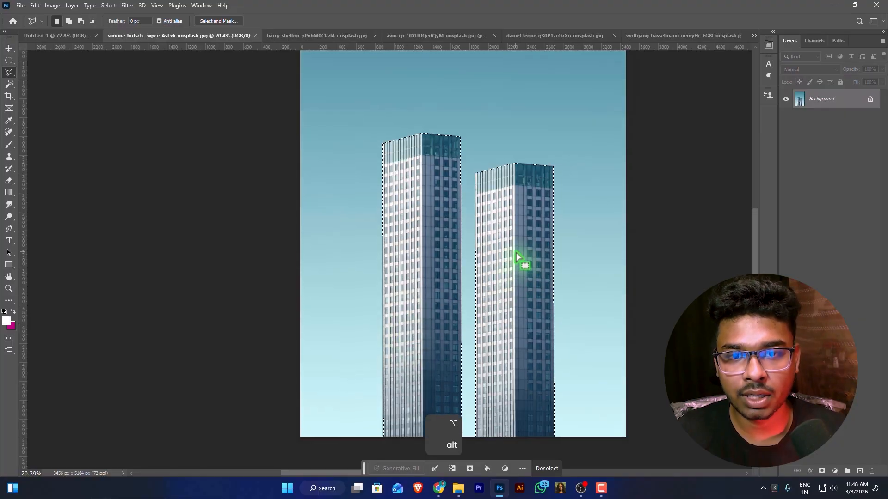
scroll(516, 253, down, 1)
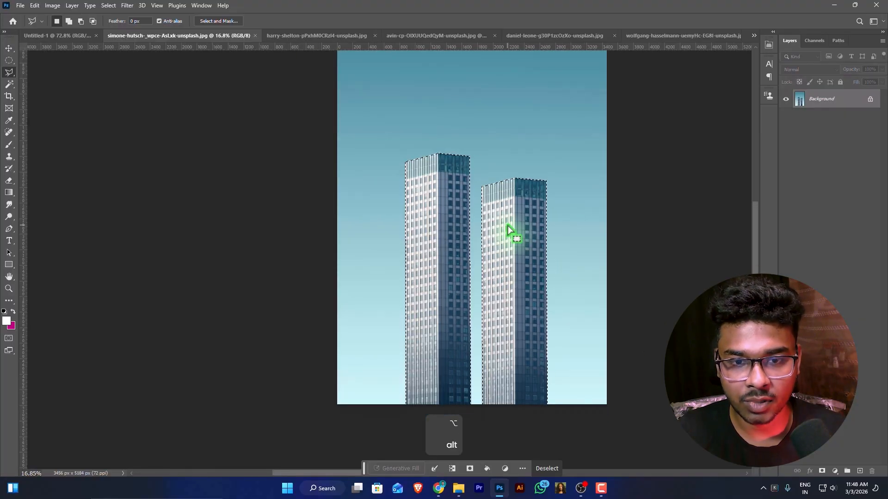
Deselect the two towers and undo the deselection.
right_click(507, 227)
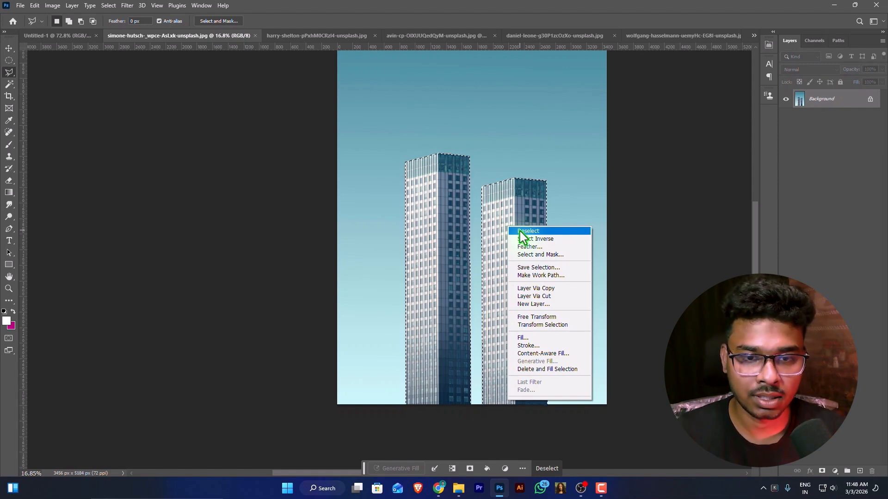
click(523, 232)
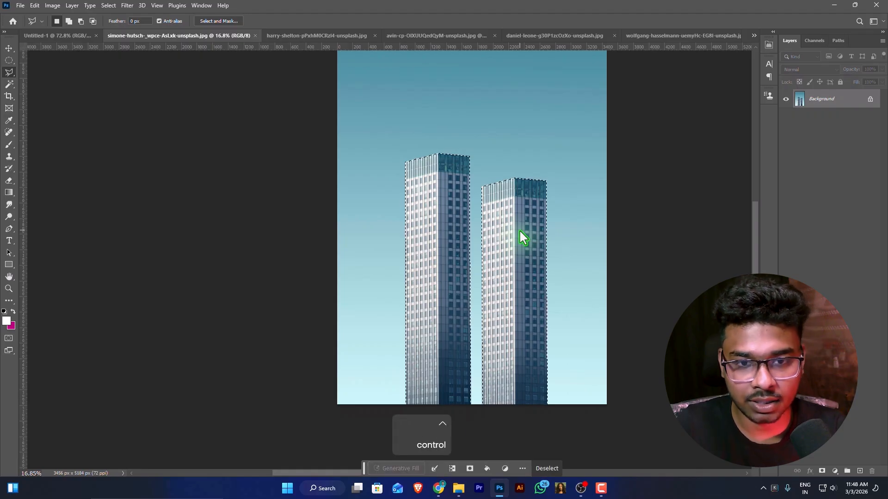
key(ctrl+z)
right_click(519, 230)
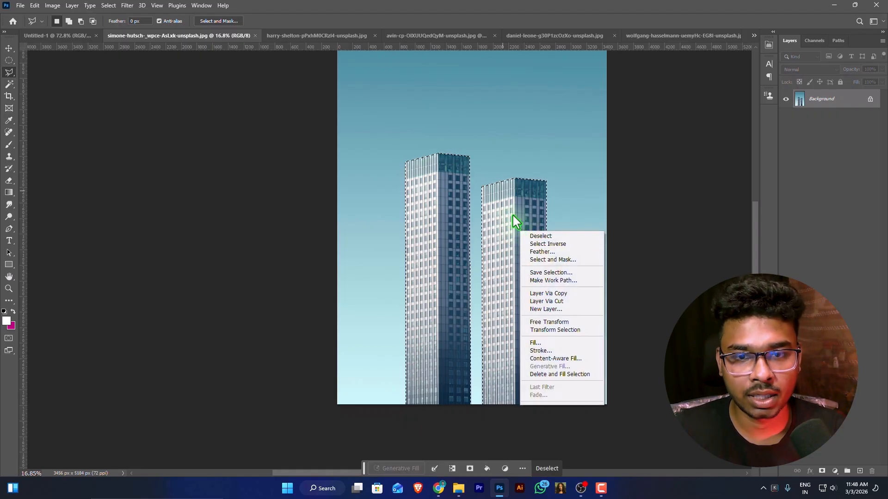
click(505, 241)
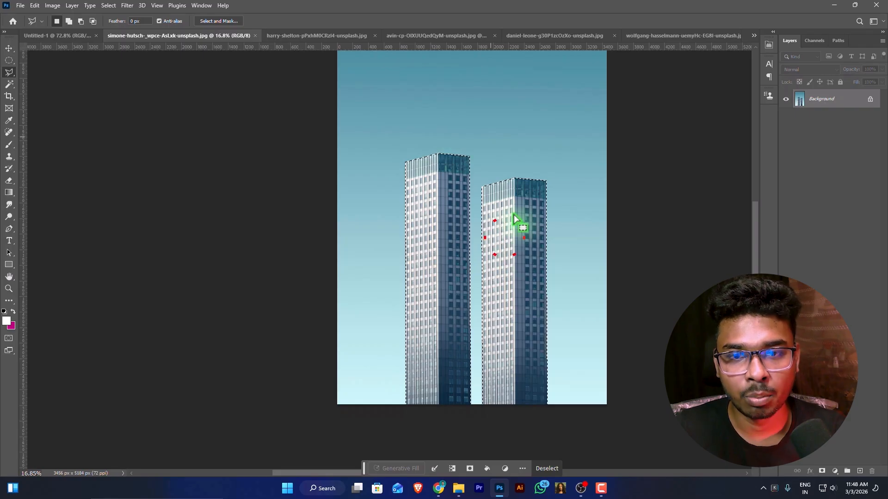
Invert the selection to cover the sky around the two towers.
scroll(504, 255, up, 2)
scroll(504, 252, up, 3)
scroll(501, 242, down, 5)
right_click(499, 244)
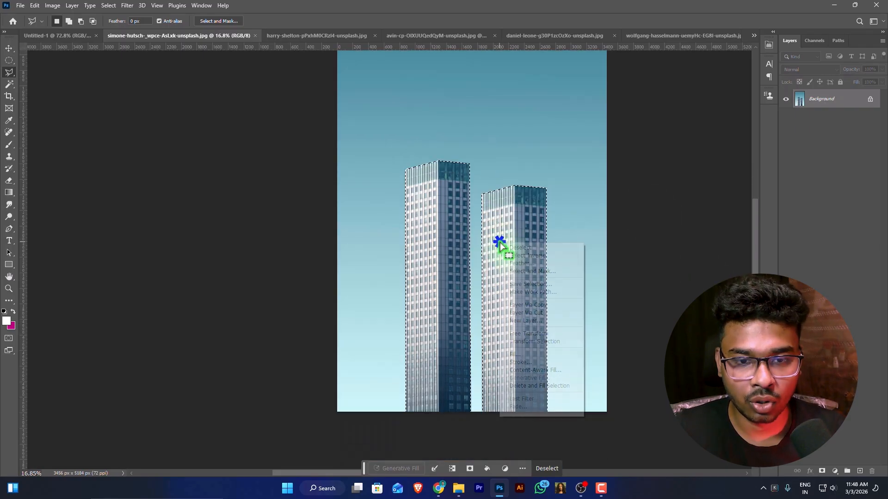
click(527, 255)
scroll(573, 226, up, 5)
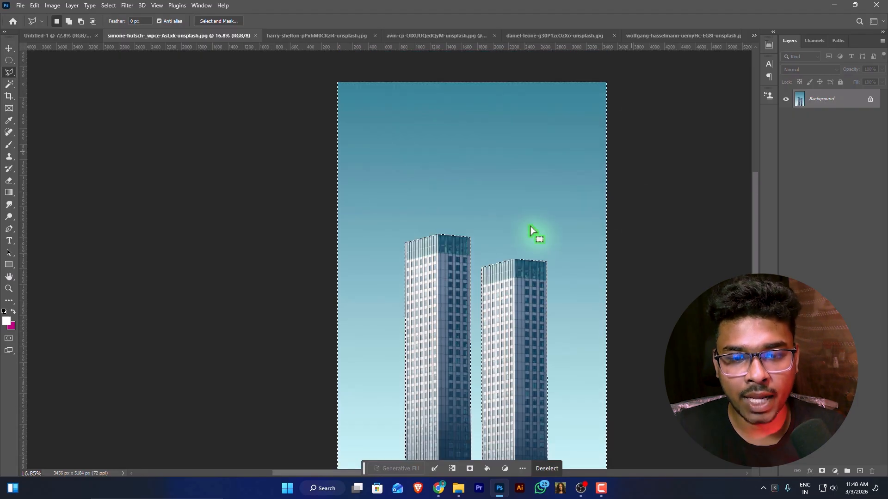
scroll(462, 250, down, 6)
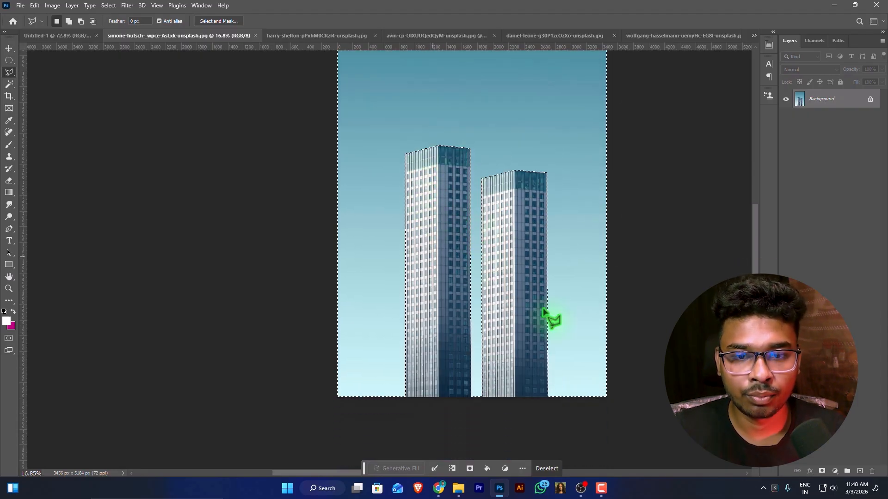
scroll(496, 215, up, 2)
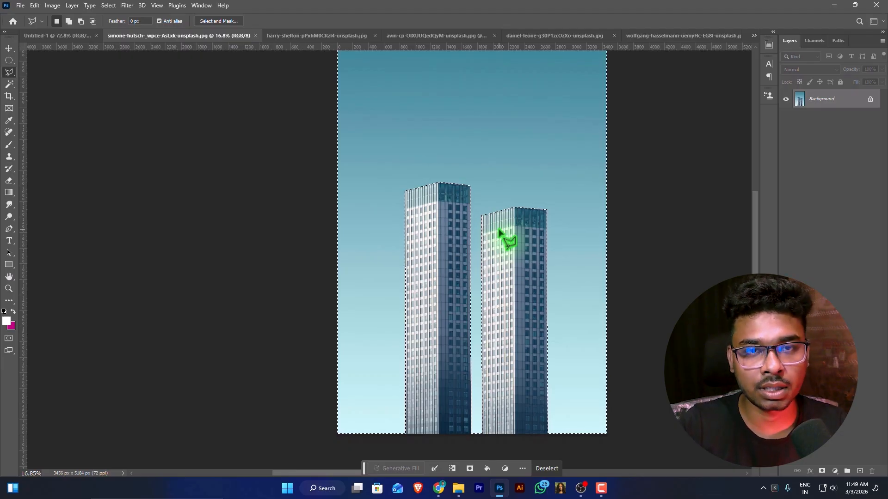
Undo the inversion and toggle Select Inverse again, finishing with the two towers selected.
key(ctrl+z)
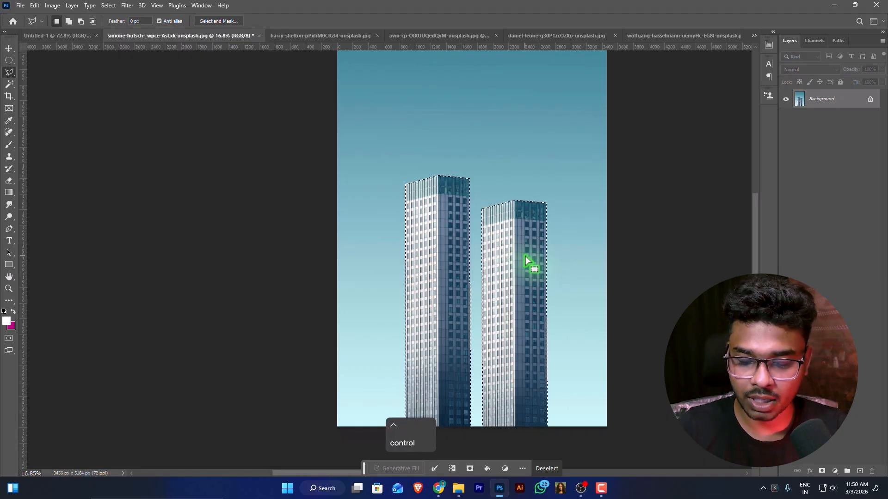
key(ctrl+shift+i)
scroll(553, 276, up, 1)
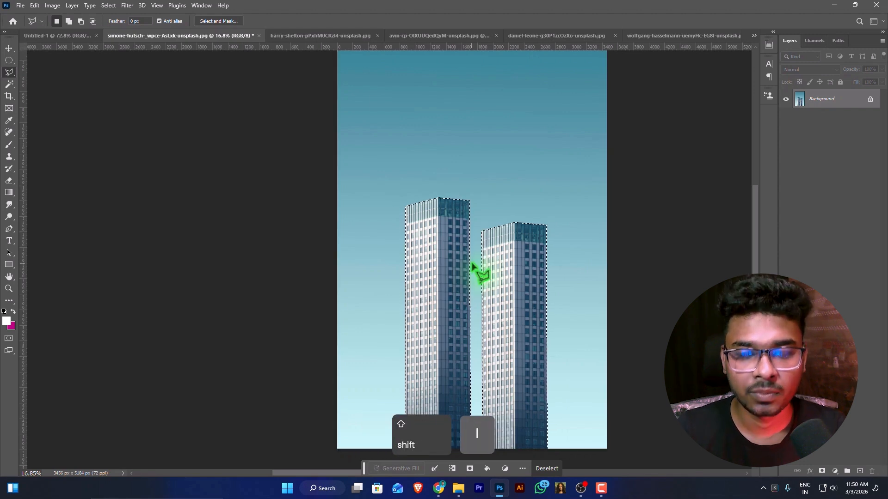
Copy the selected towers onto a new layer with Layer Via Copy and hide the Background layer.
right_click(511, 266)
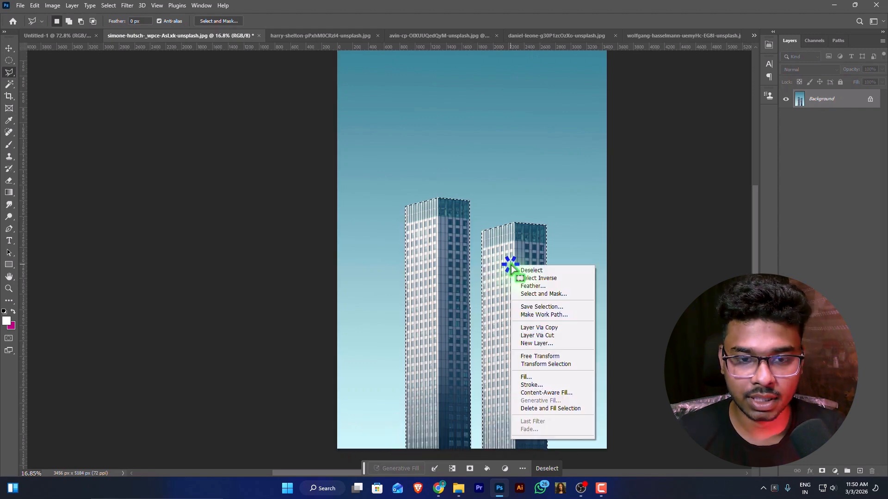
click(529, 329)
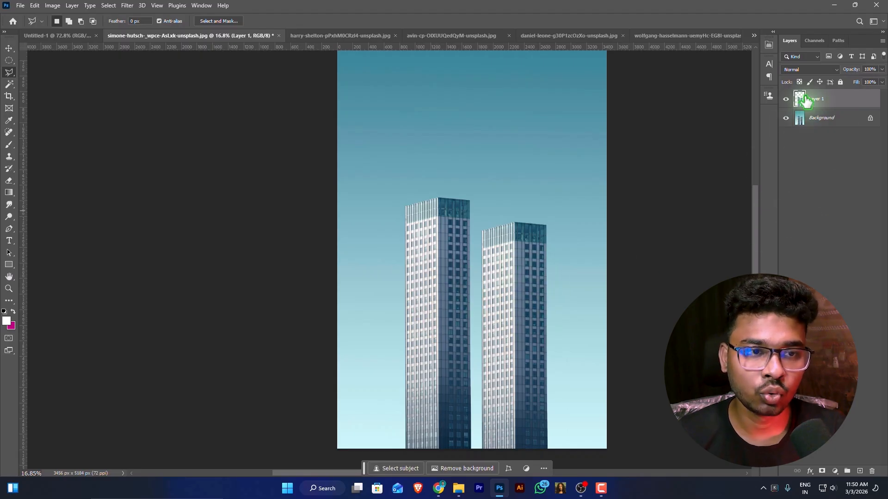
click(785, 119)
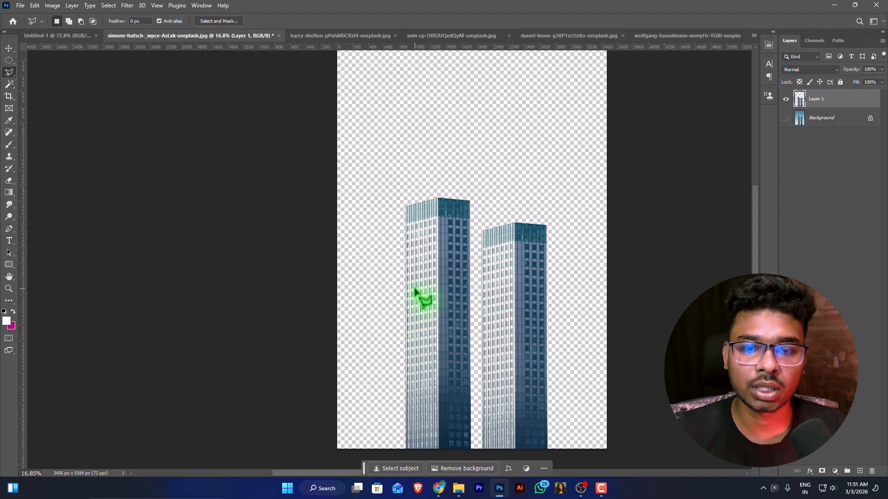
scroll(421, 298, down, 2)
click(786, 118)
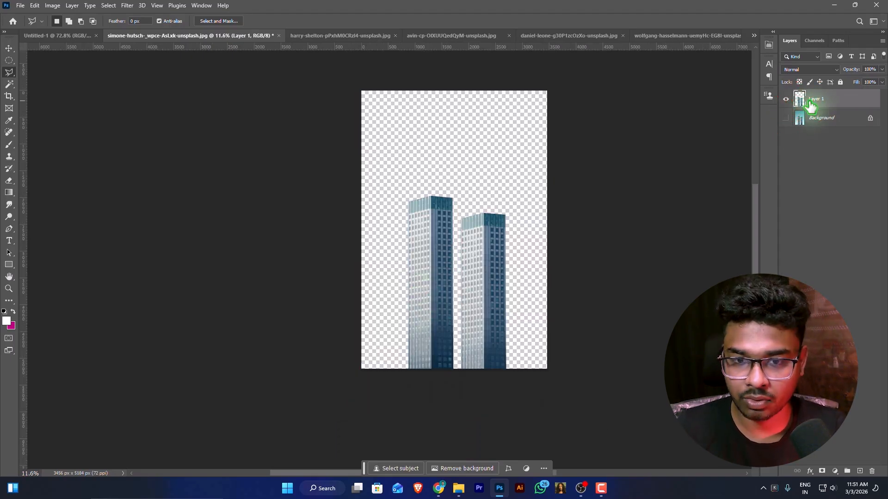
Undo the towers' layer copy, then copy the selected towers onto a new layer again and toggle the Background layer's visibility.
key(ctrl+z)
key(ctrl+z)
key(ctrl+z)
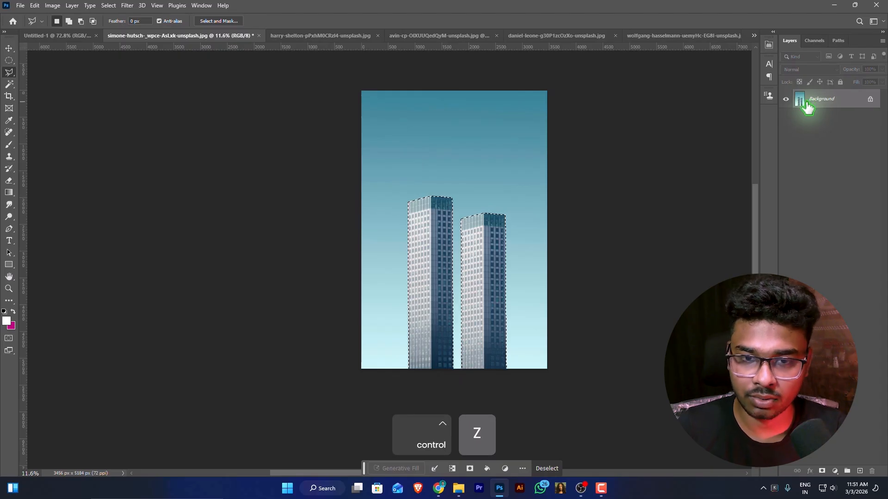
key(ctrl+j)
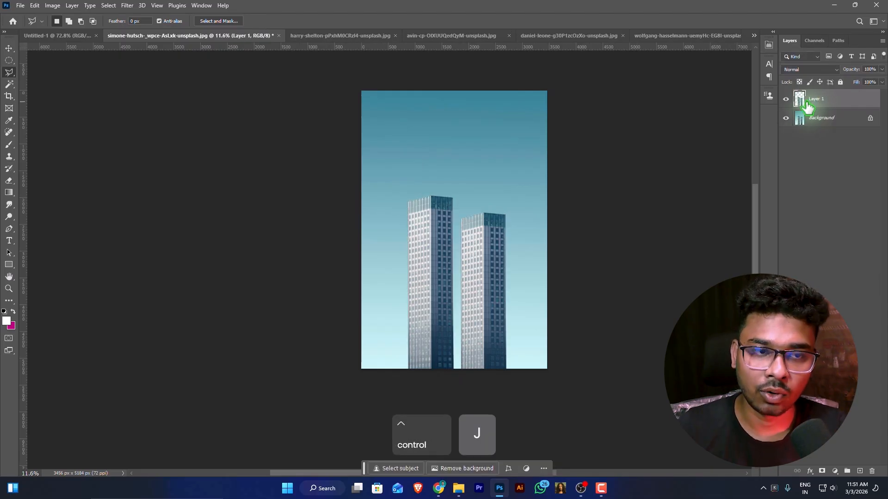
click(786, 119)
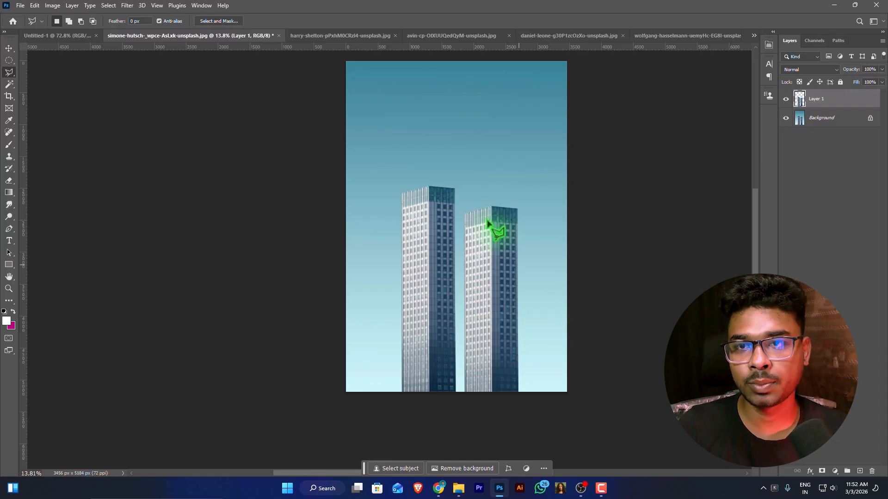
Switch to the harry-shelton glass-buildings image and activate the Polygonal Lasso Tool.
click(331, 37)
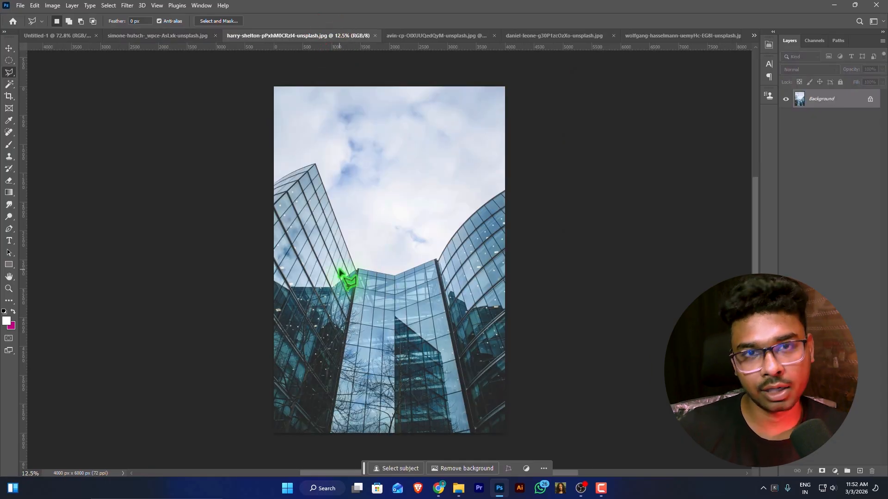
scroll(278, 194, up, 6)
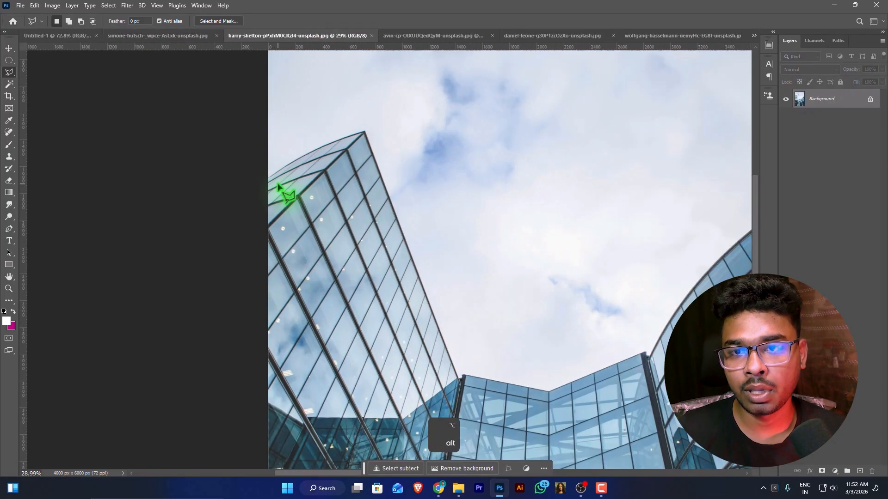
right_click(9, 73)
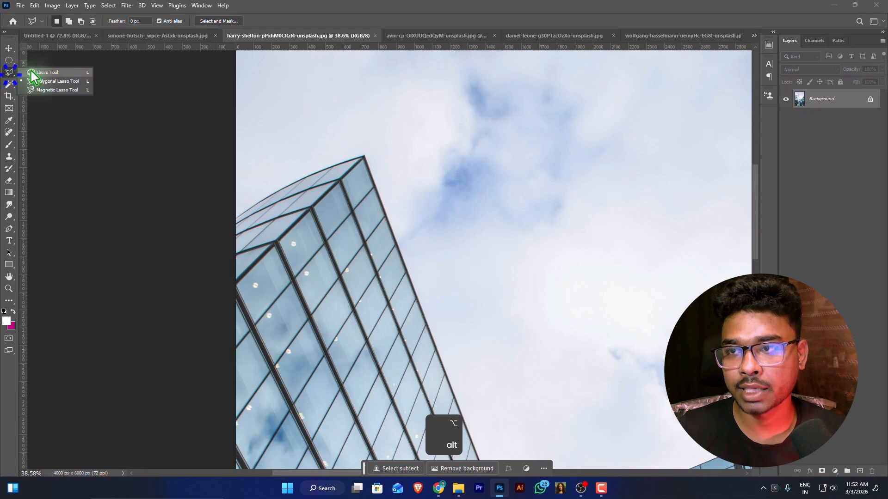
click(45, 79)
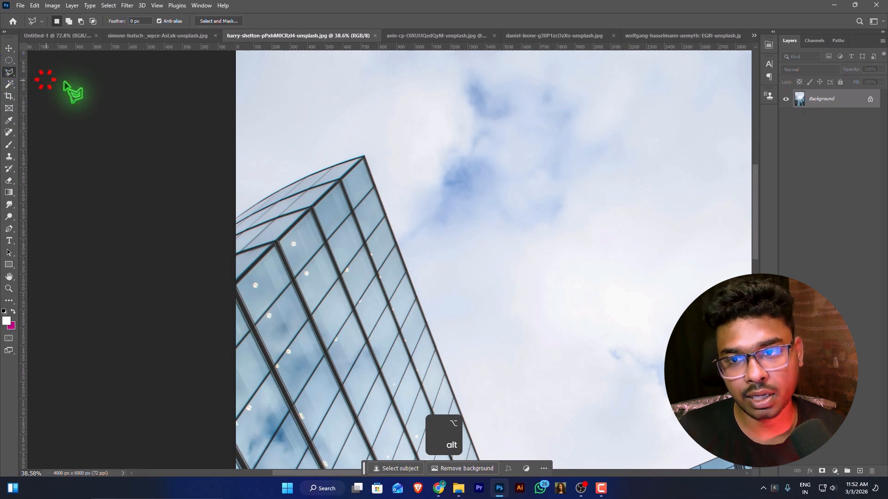
Start a polygonal outline along the left glass tower's roofline, between the image's left edge and the tower's peak.
click(234, 217)
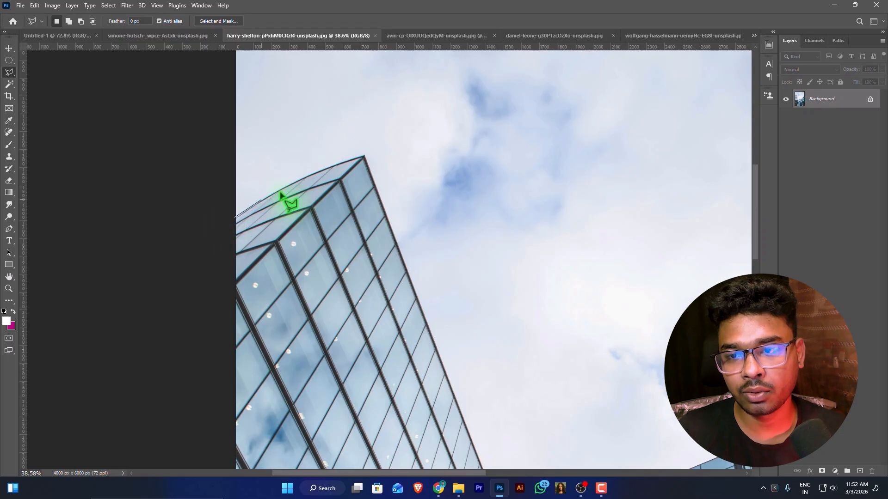
click(364, 157)
key(space)
drag(426, 291, 356, 190)
mouse_move(369, 250)
mouse_down()
mouse_move(347, 185)
mouse_move(440, 352)
mouse_up()
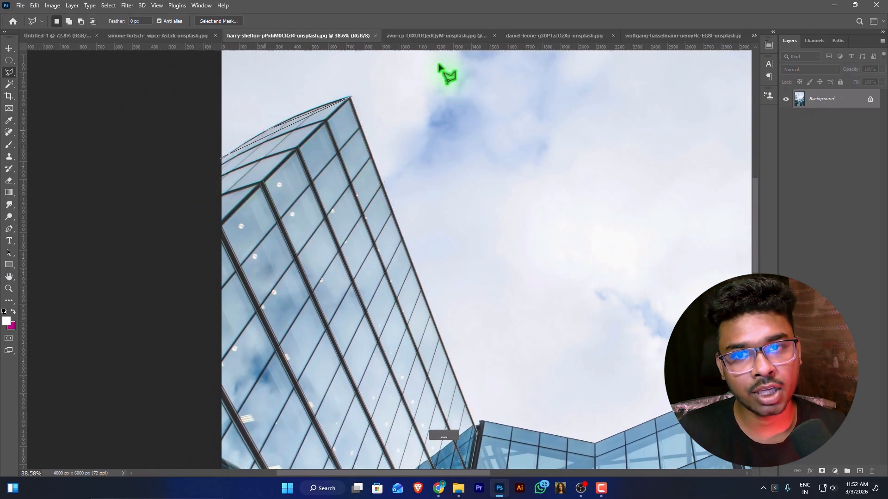
scroll(230, 154, up, 1)
click(350, 101)
click(220, 164)
click(214, 161)
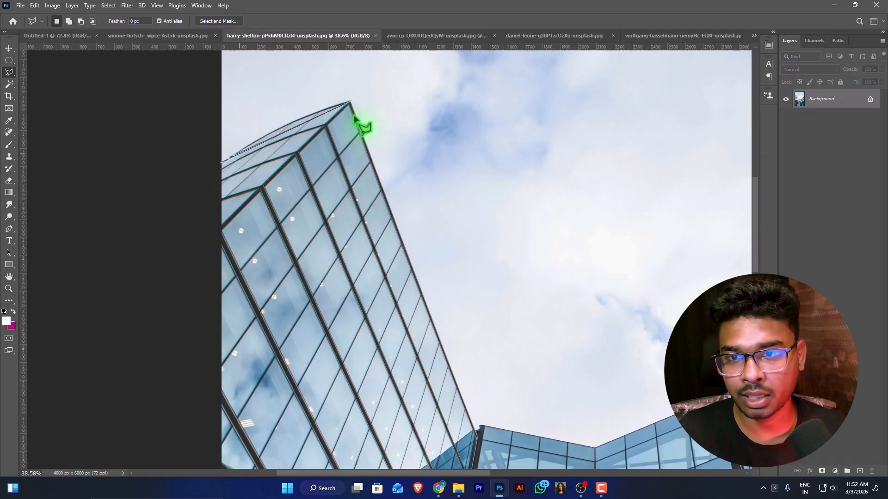
Continue the polygonal outline down the left tower, along the central building's top and across the curved right building to the image edge.
scroll(476, 426, up, 5)
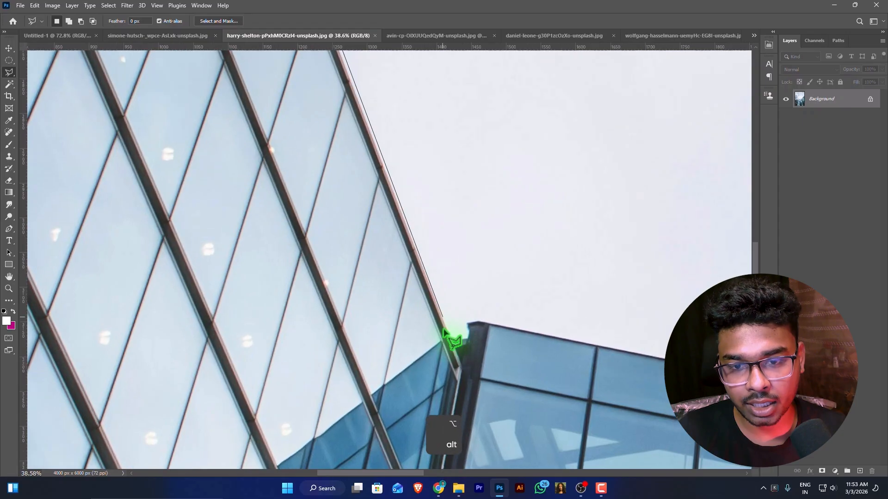
click(481, 323)
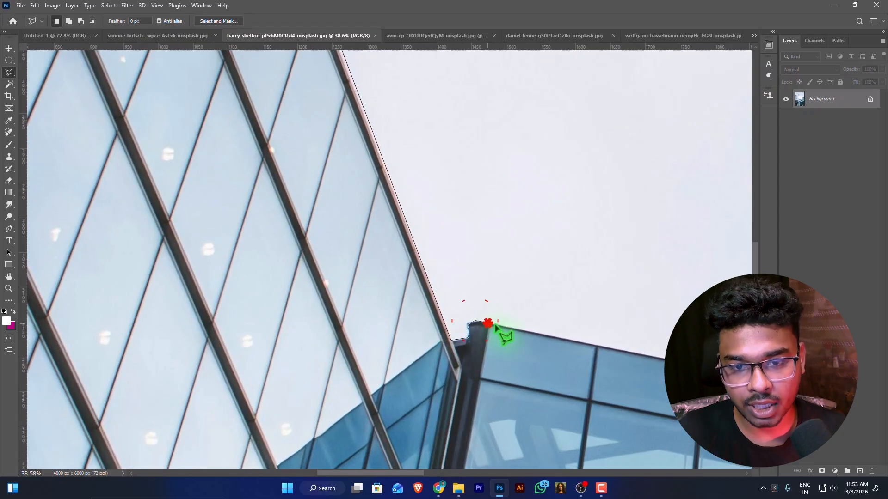
scroll(495, 333, down, 4)
click(395, 256)
drag(518, 146, 406, 291)
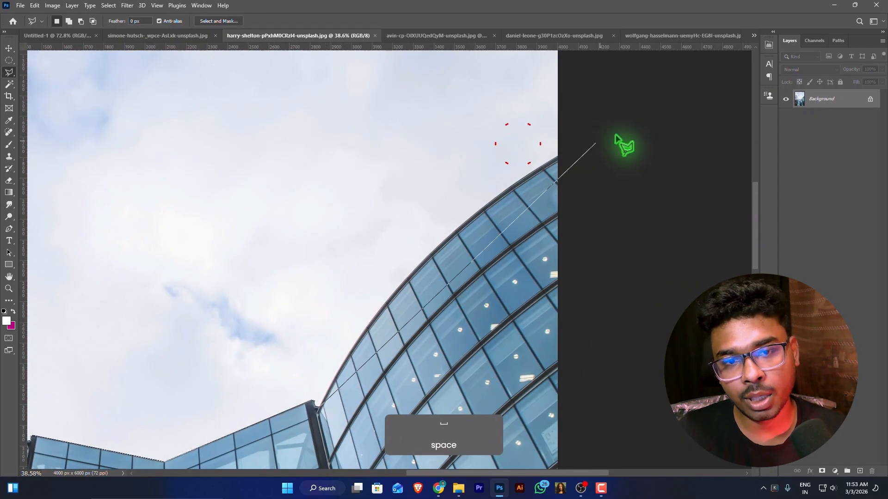
click(558, 156)
Route the polygonal outline outside the canvas below the buildings and close it at the left tower's roof edge.
scroll(572, 169, down, 9)
drag(495, 274, 503, 73)
click(503, 199)
click(429, 250)
click(280, 256)
click(178, 234)
drag(209, 123, 224, 287)
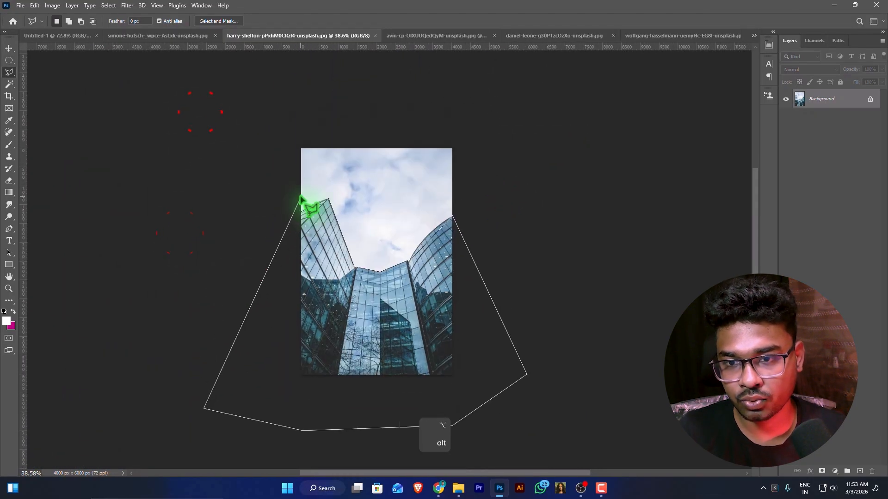
scroll(307, 204, up, 5)
scroll(170, 194, up, 2)
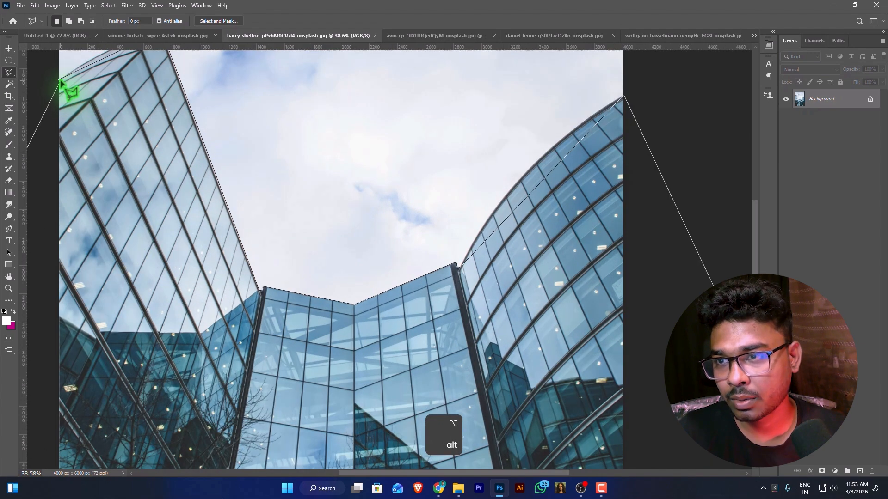
click(61, 81)
Add the lower part of the left tower's curved roof strip to the selection with the freehand Lasso Tool.
scroll(541, 196, down, 4)
scroll(333, 139, up, 6)
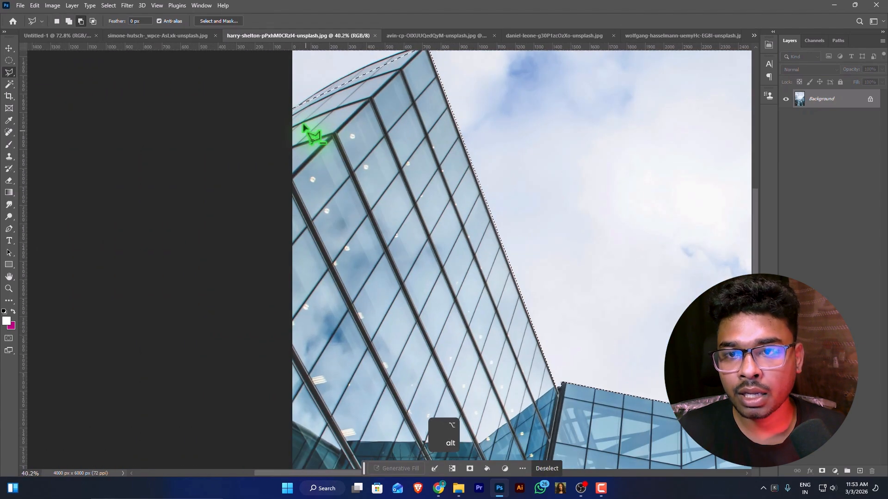
scroll(357, 92, up, 10)
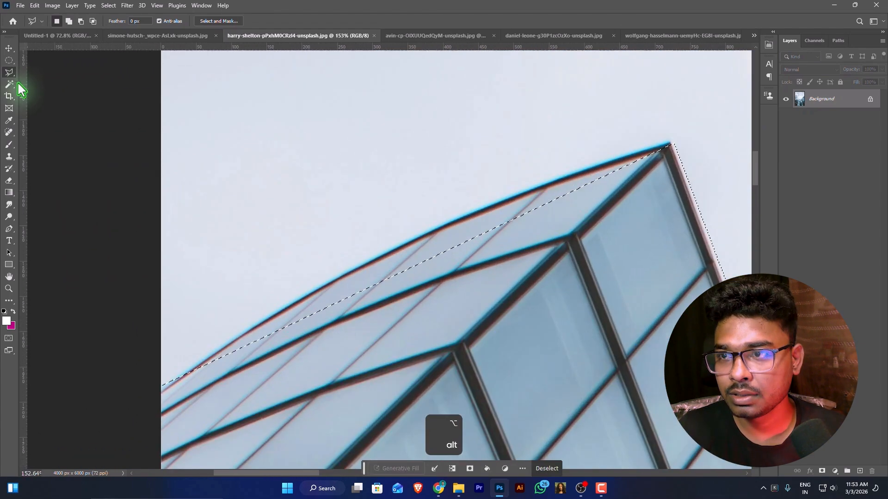
right_click(9, 72)
click(52, 74)
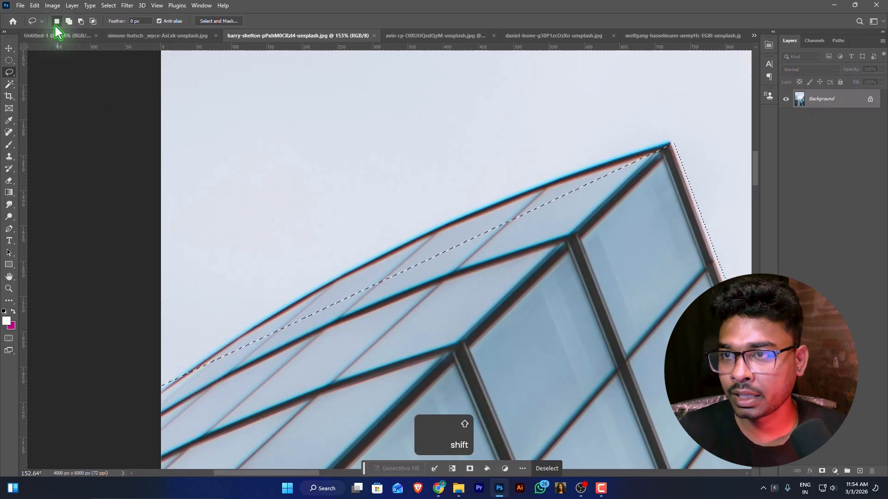
click(68, 21)
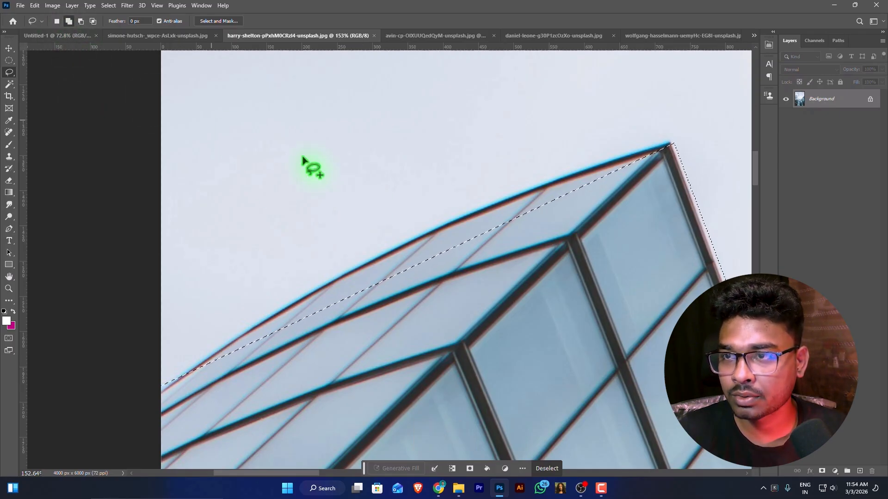
click(57, 21)
key(shift)
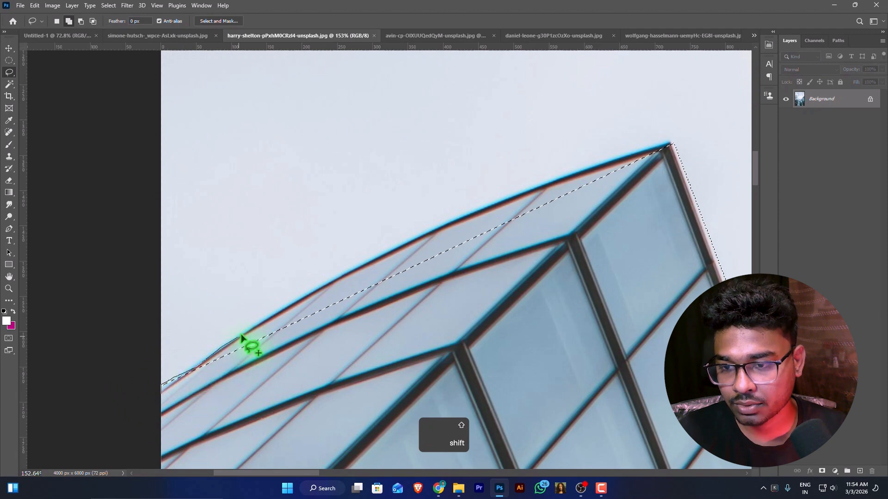
mouse_move(291, 302)
mouse_down()
mouse_move(373, 265)
mouse_move(460, 264)
mouse_up()
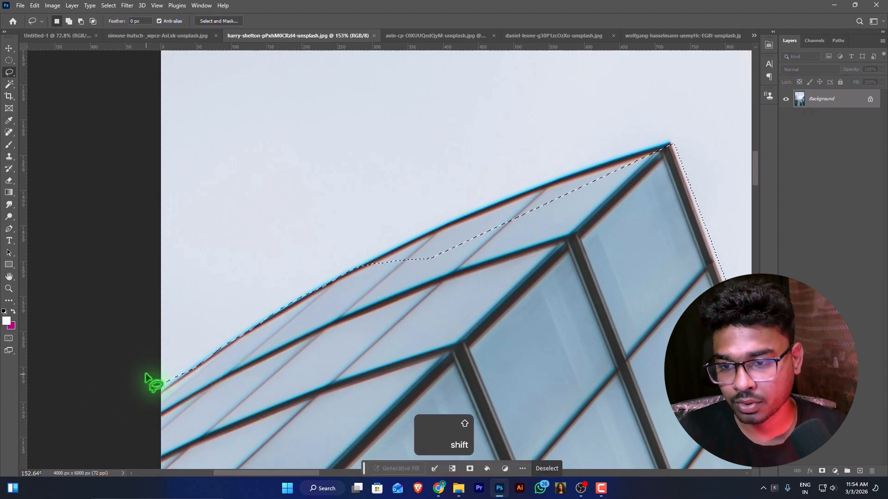
Extend the selection with freehand lasso additions along the rest of the left tower's curved roof up to its peak.
scroll(591, 254, up, 2)
mouse_move(234, 345)
mouse_down()
mouse_move(656, 200)
mouse_move(356, 376)
mouse_move(286, 390)
mouse_up()
scroll(287, 389, up, 1)
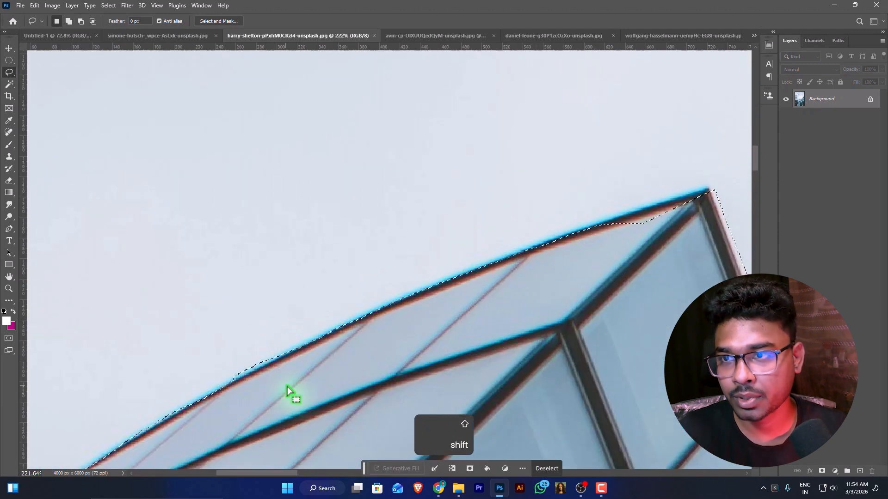
click(68, 21)
mouse_move(241, 372)
mouse_down()
mouse_move(357, 333)
mouse_move(381, 372)
mouse_move(384, 365)
mouse_up()
scroll(333, 329, down, 5)
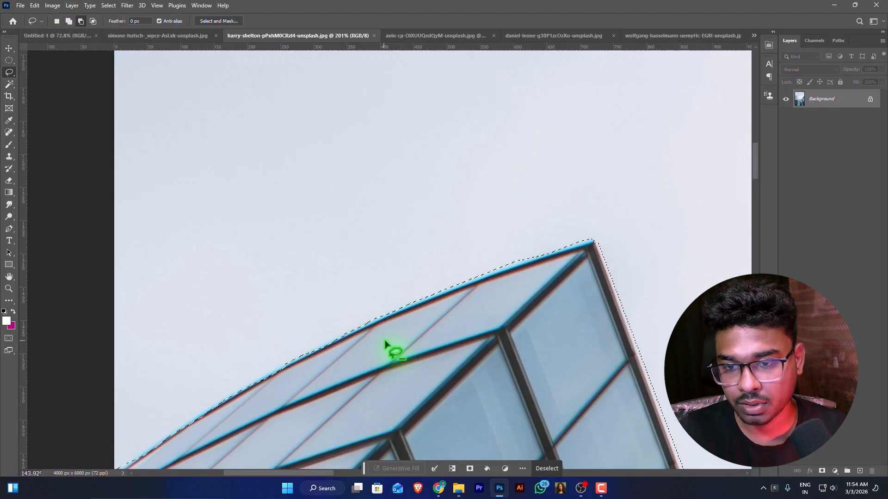
key(space)
scroll(345, 220, up, 3)
drag(351, 164, 273, 254)
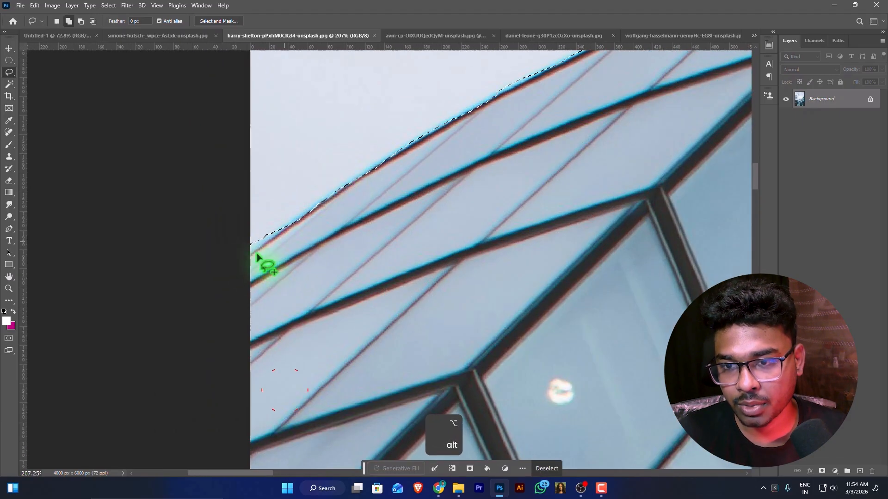
scroll(356, 255, down, 4)
Add the curved outer strip of the right glass building to the selection with the freehand Lasso.
drag(365, 216, 353, 223)
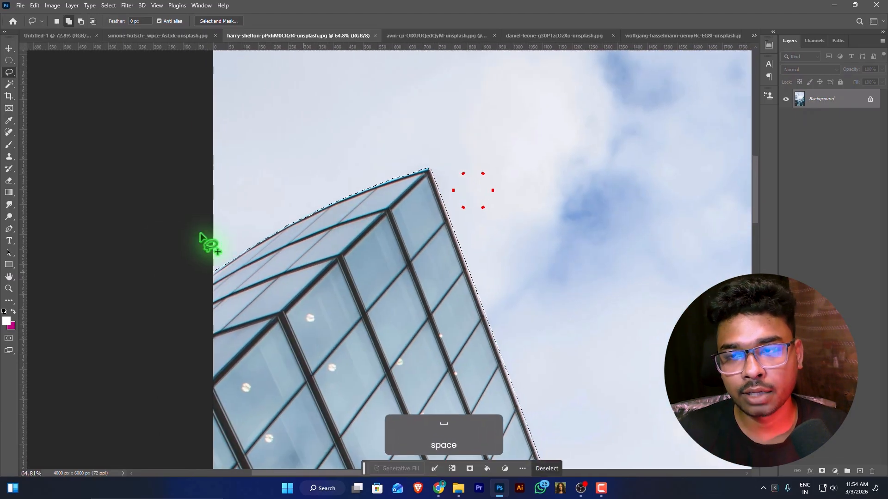
mouse_move(451, 283)
mouse_down()
mouse_move(327, 144)
mouse_move(139, 163)
mouse_up()
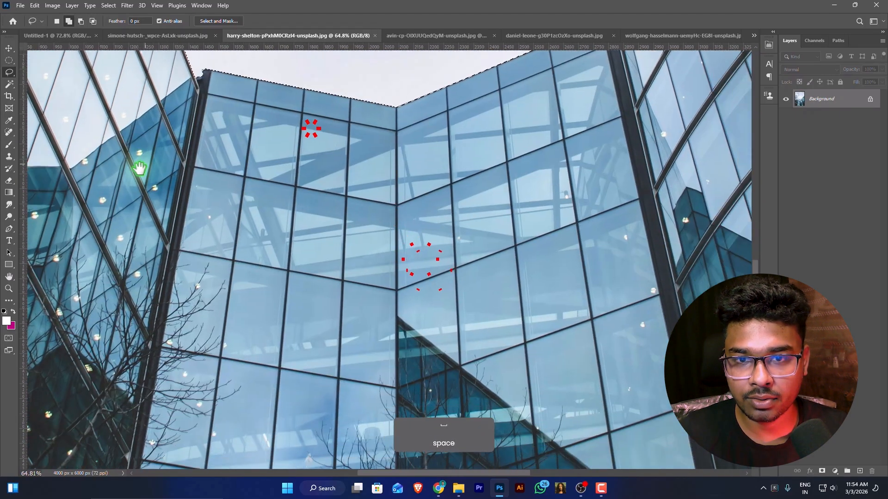
drag(499, 130, 351, 252)
mouse_move(405, 182)
mouse_down()
mouse_move(357, 321)
mouse_move(267, 333)
mouse_up()
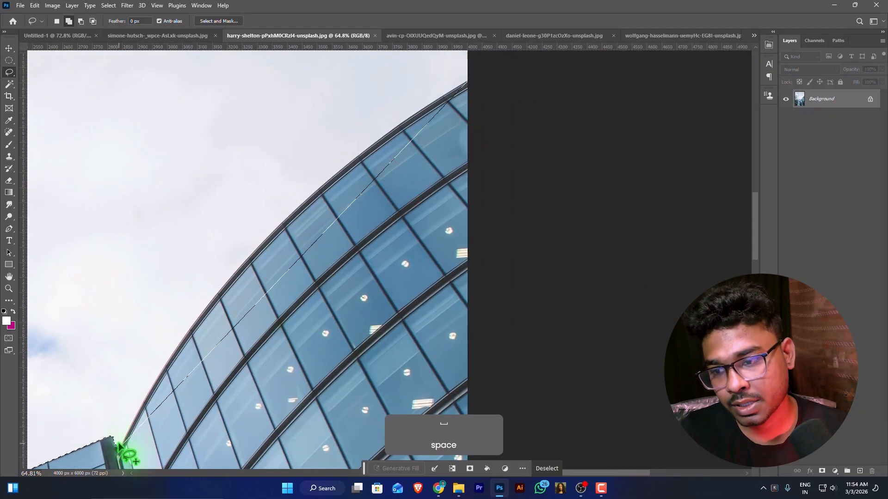
mouse_move(115, 445)
mouse_down()
mouse_move(398, 135)
mouse_move(486, 88)
mouse_move(465, 284)
mouse_move(154, 451)
mouse_up()
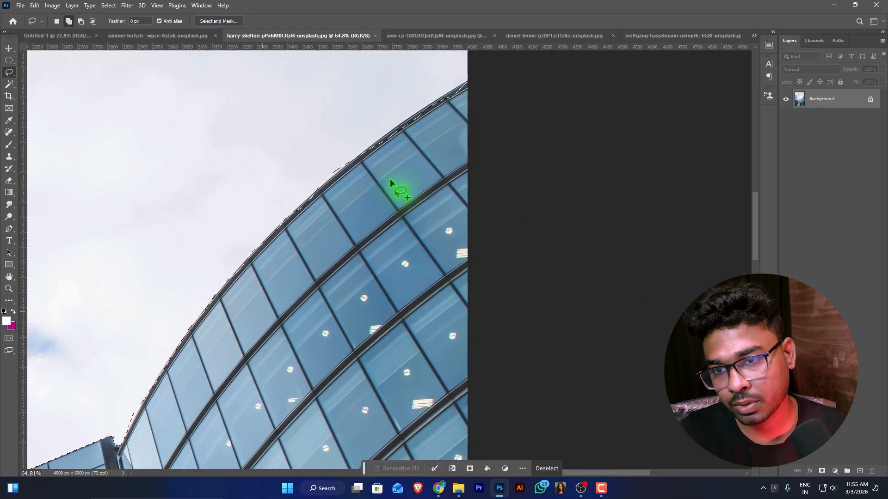
Add the missed sliver of the right building's curved edge near the image border to the selection.
scroll(395, 187, up, 4)
scroll(380, 181, up, 2)
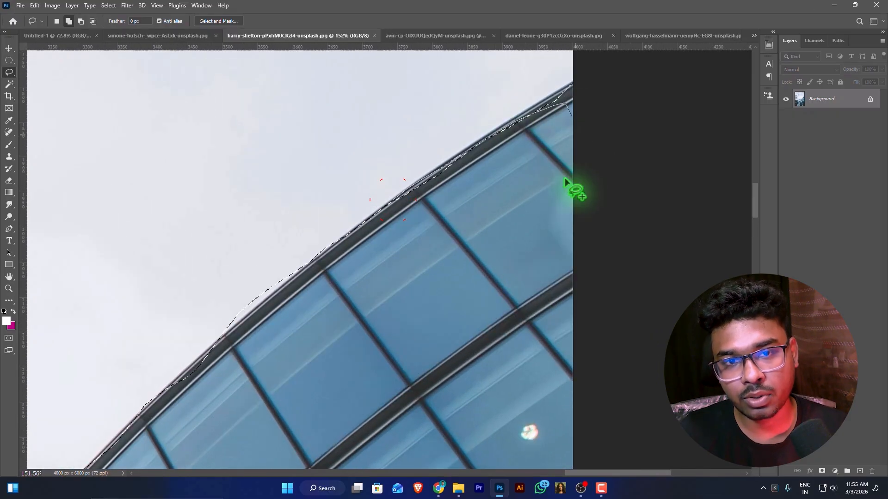
drag(461, 149, 581, 88)
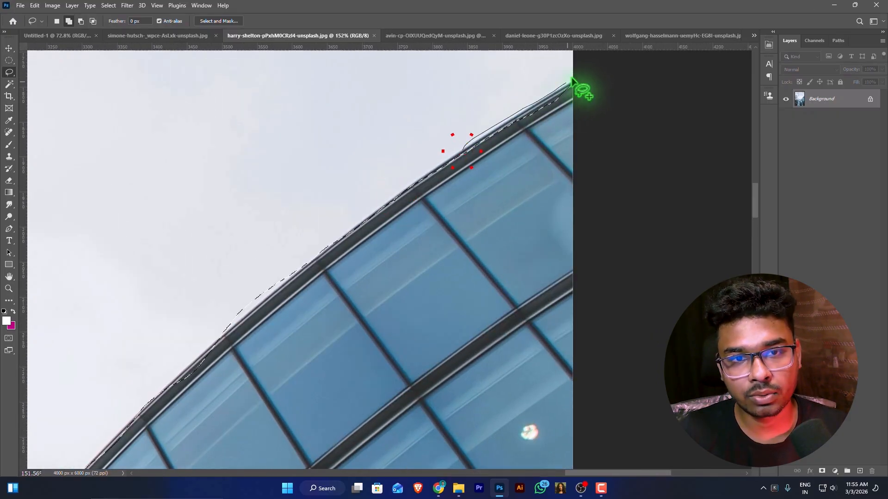
scroll(389, 314, down, 8)
scroll(393, 311, down, 8)
drag(396, 353, 472, 265)
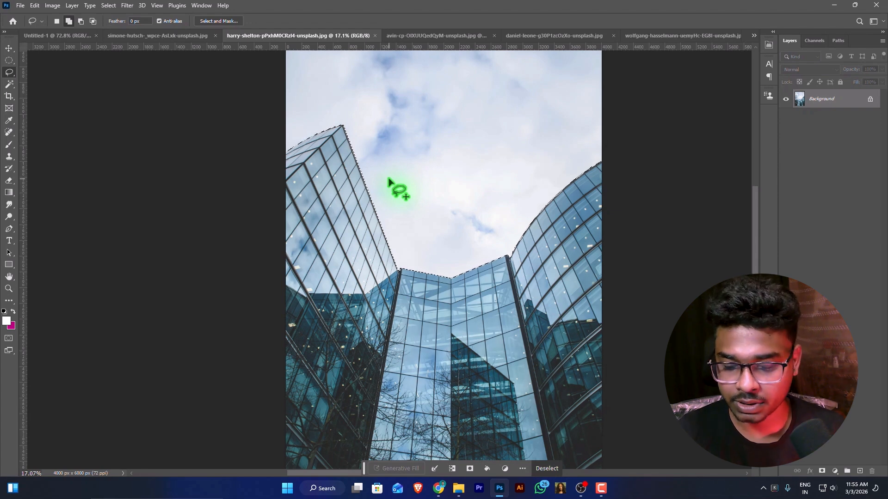
Copy the selected glass buildings onto a new layer and hide the Background layer.
key(ctrl+j)
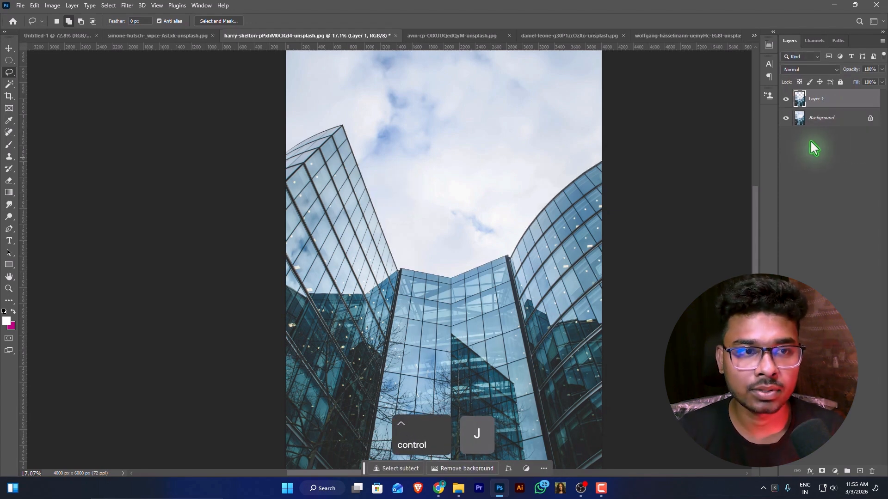
click(786, 119)
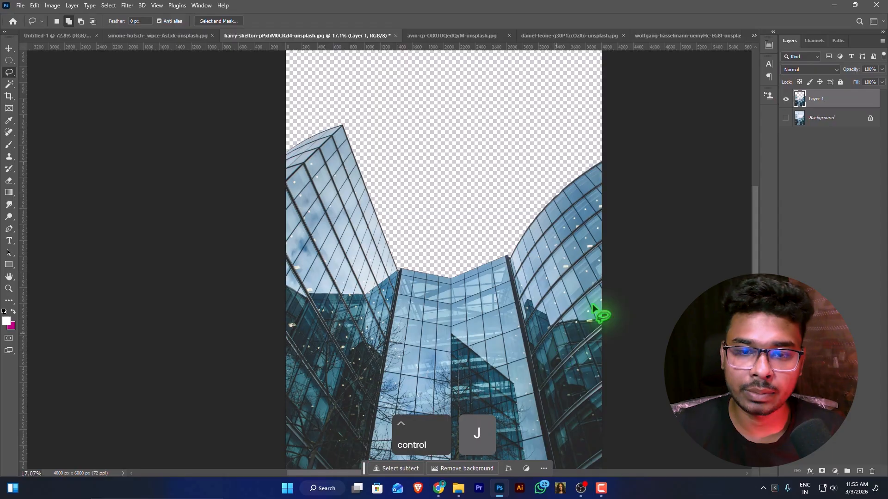
scroll(593, 311, down, 3)
scroll(549, 248, down, 2)
scroll(581, 185, up, 2)
Add a bright cyan Solid Color fill layer between the cut-out buildings layer and the hidden Background layer.
click(819, 119)
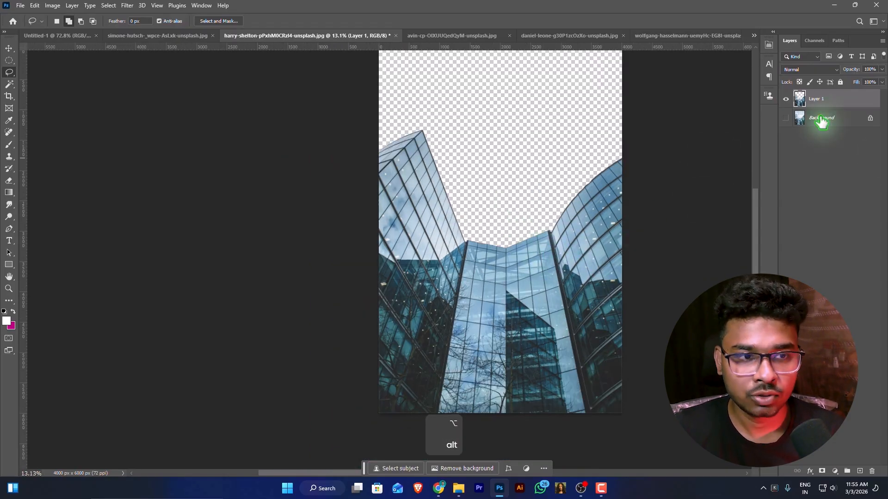
click(837, 467)
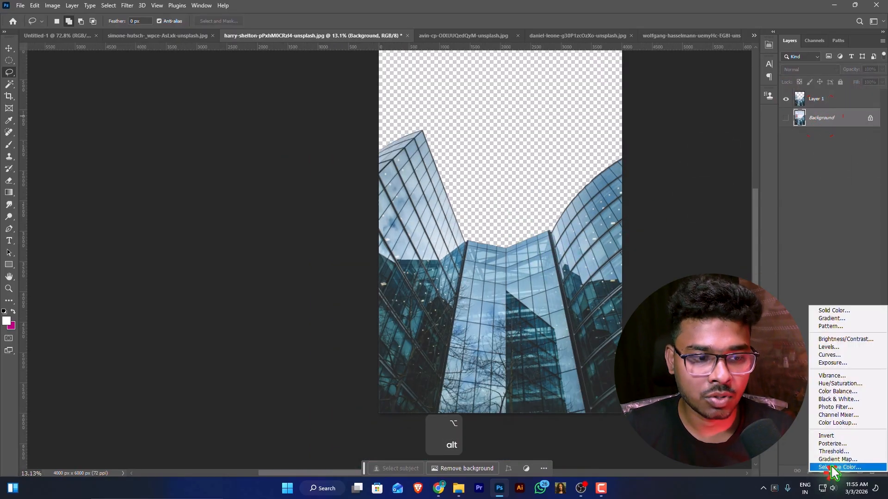
click(830, 312)
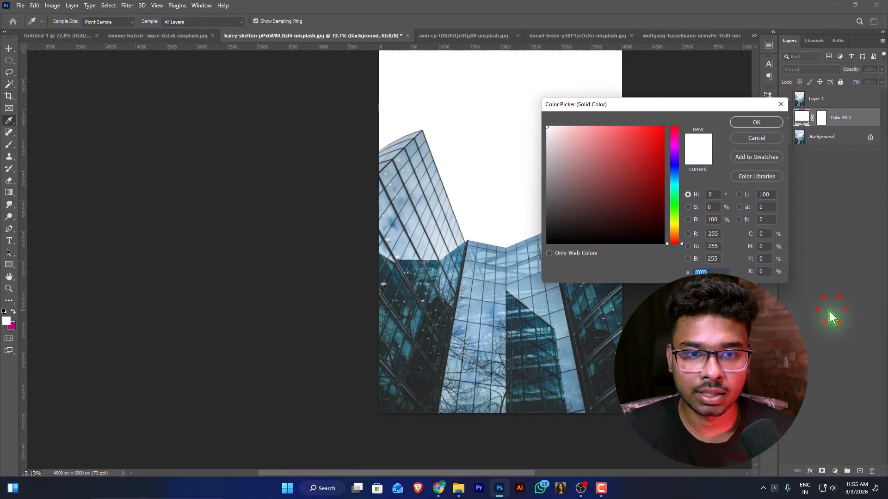
click(675, 181)
drag(627, 152, 707, 97)
click(755, 125)
Choose the Magnetic Lasso Tool and bring up the tomato image, avin-cp-OIXUUQedQyM-unsplash.jpg.
key(l)
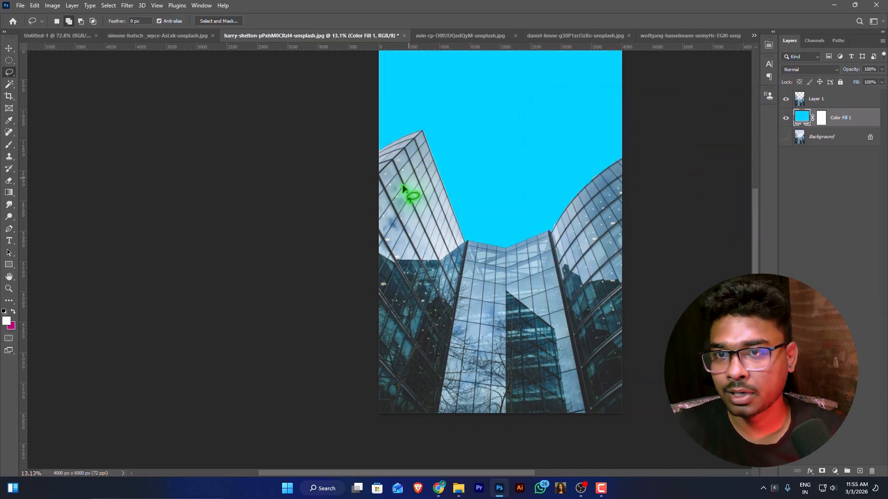
right_click(9, 72)
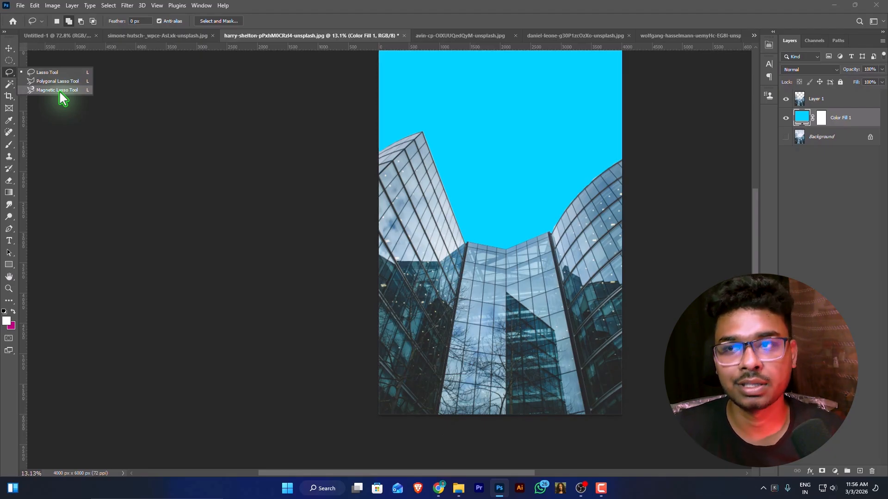
click(59, 90)
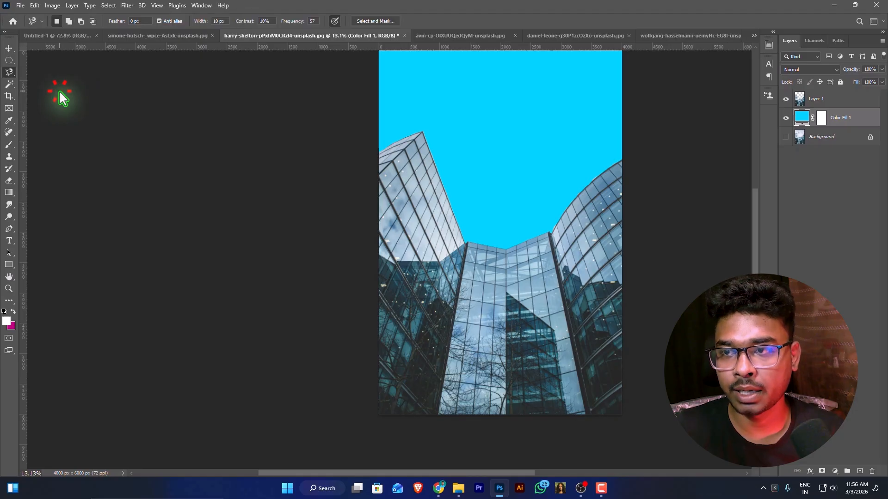
click(462, 35)
alt+scroll(303, 220, up, 5)
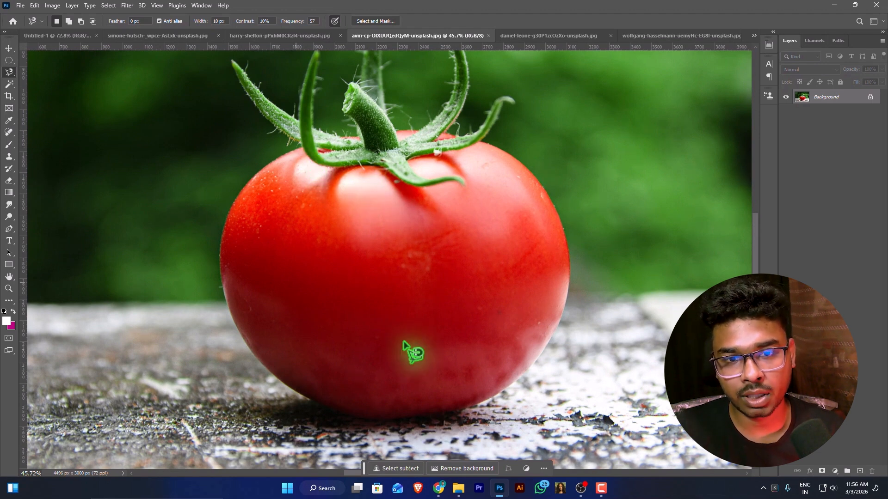
Trace around the red body of the tomato with the Magnetic Lasso, passing below the green stem, and close the selection.
click(302, 147)
mouse_move(267, 163)
mouse_down()
mouse_move(235, 192)
mouse_move(216, 283)
mouse_up()
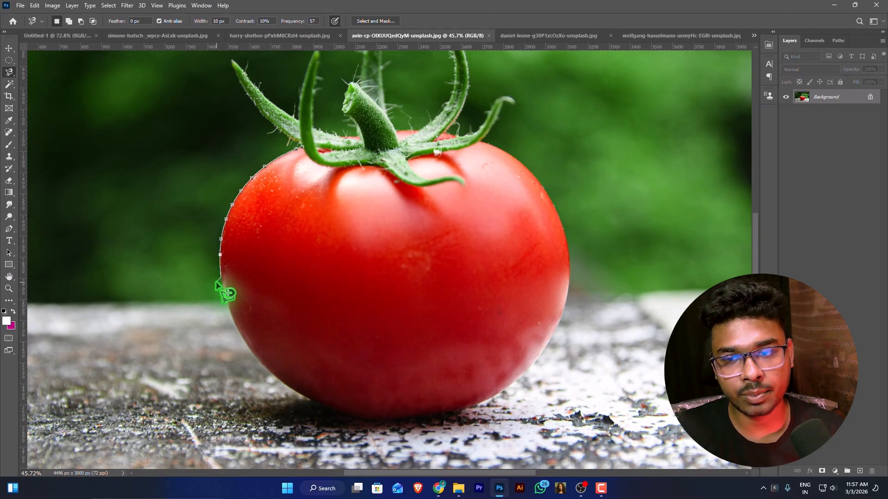
mouse_move(216, 283)
mouse_down()
mouse_move(239, 349)
mouse_move(313, 402)
mouse_move(380, 422)
mouse_move(425, 421)
mouse_move(501, 394)
mouse_move(561, 326)
mouse_move(573, 230)
mouse_move(535, 168)
mouse_move(484, 142)
mouse_up()
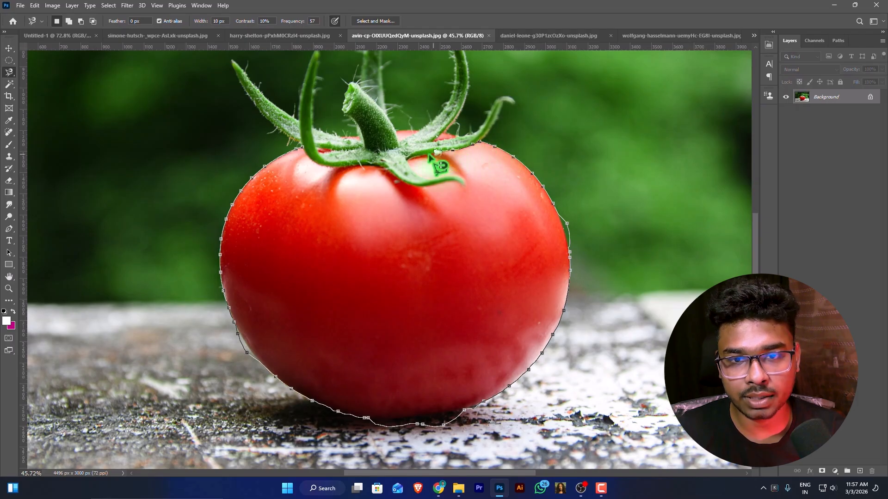
mouse_move(407, 160)
mouse_down()
mouse_move(386, 174)
mouse_move(377, 164)
mouse_move(329, 171)
mouse_move(307, 155)
mouse_up()
click(302, 148)
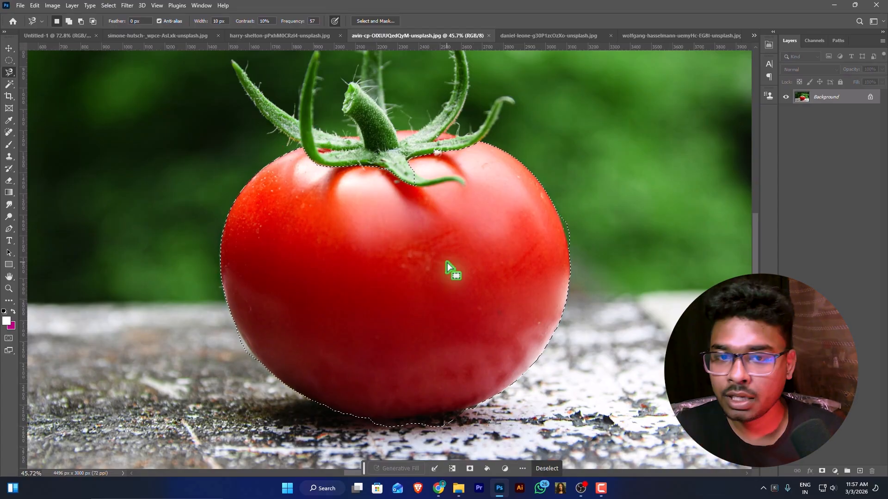
Examine how closely the selection follows the tomato's right edge and its base on the table.
key(alt)
scroll(572, 241, up, 5)
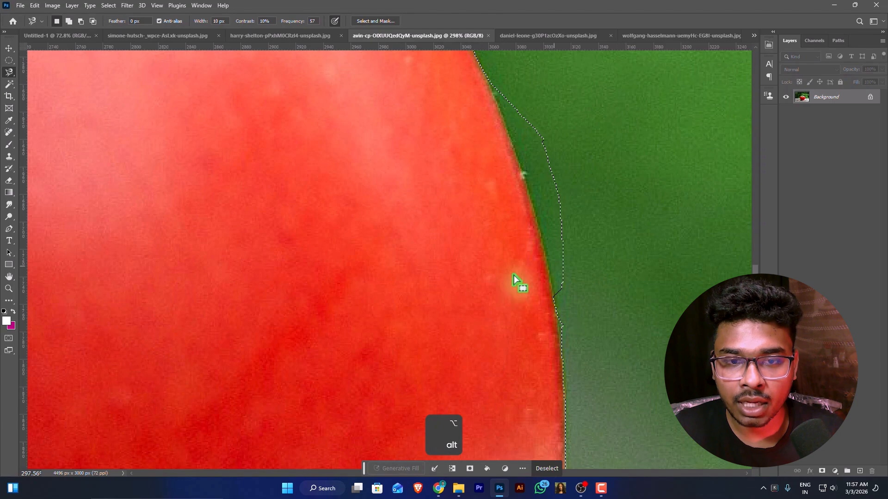
scroll(532, 290, down, 10)
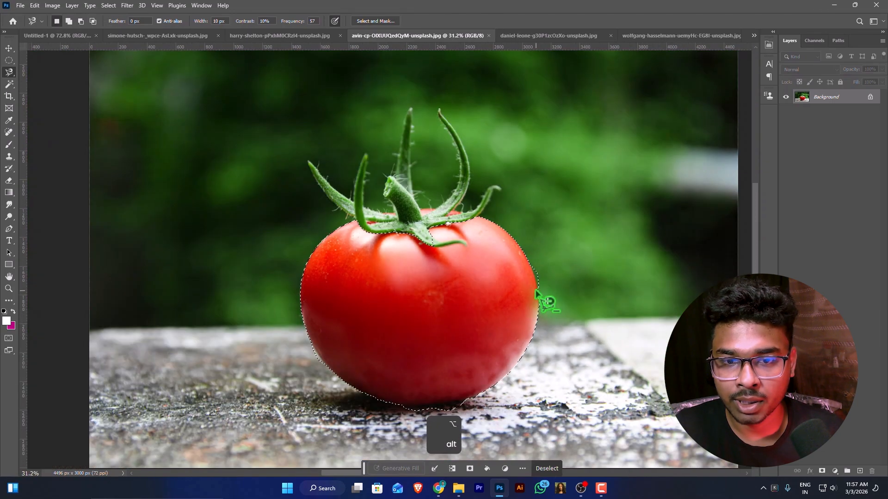
scroll(272, 277, up, 2)
scroll(462, 377, down, 2)
scroll(482, 373, up, 4)
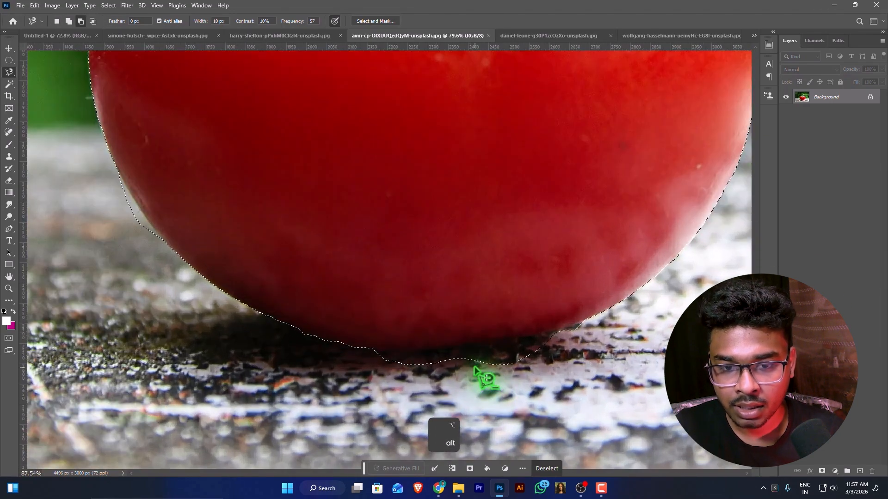
scroll(513, 360, down, 4)
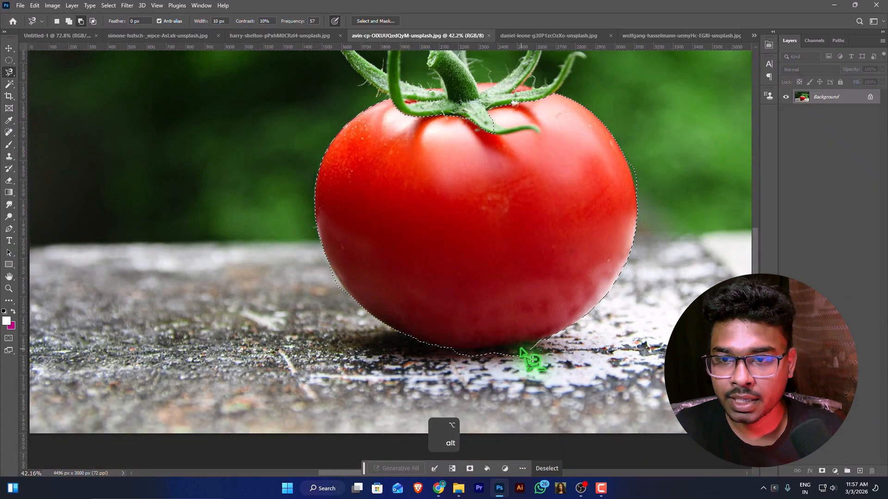
Try to subtract the excess table area beneath the tomato from the selection with the freehand Lasso Tool.
right_click(9, 72)
click(51, 74)
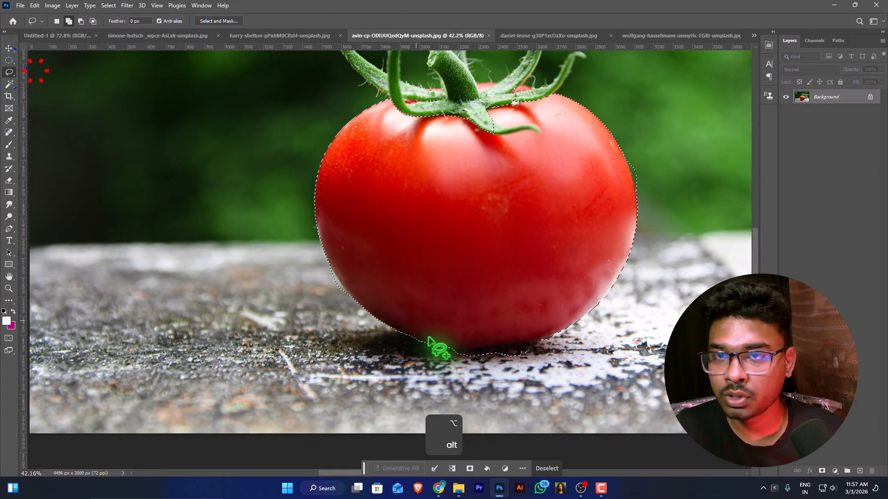
scroll(521, 334, down, 2)
scroll(522, 334, up, 4)
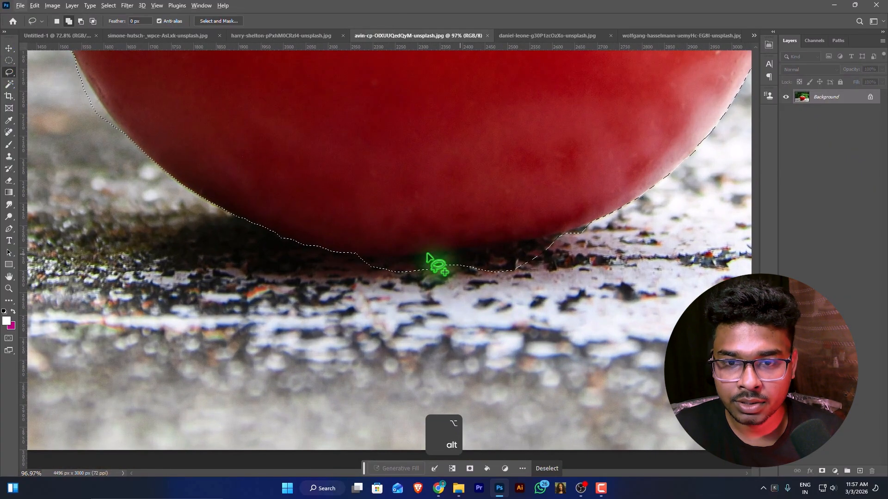
click(349, 257)
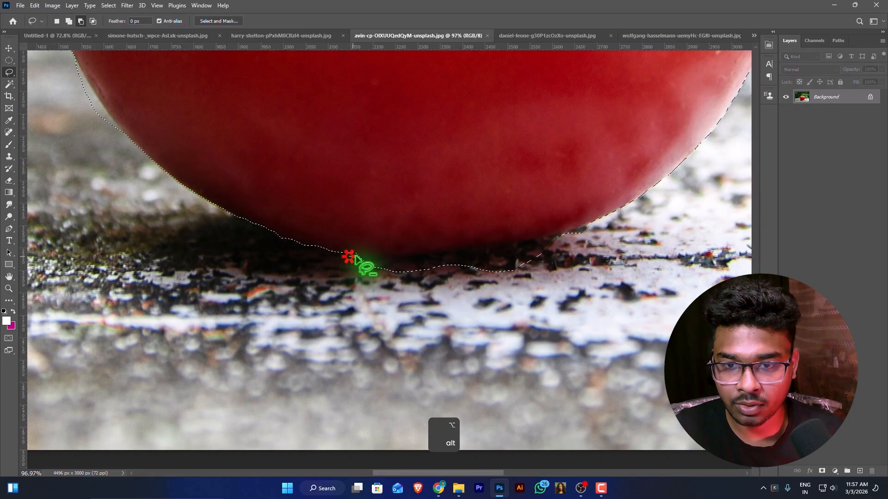
mouse_move(426, 261)
mouse_down()
mouse_move(591, 237)
mouse_move(337, 321)
mouse_up()
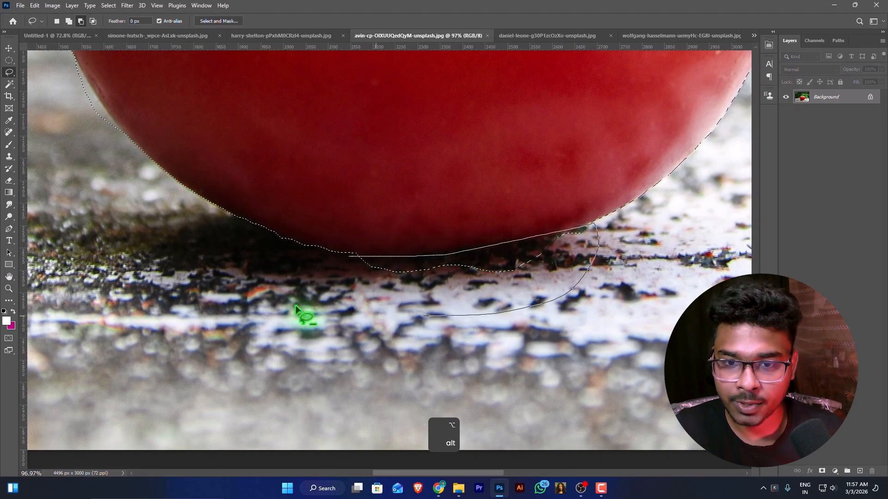
scroll(426, 319, down, 5)
scroll(472, 297, up, 2)
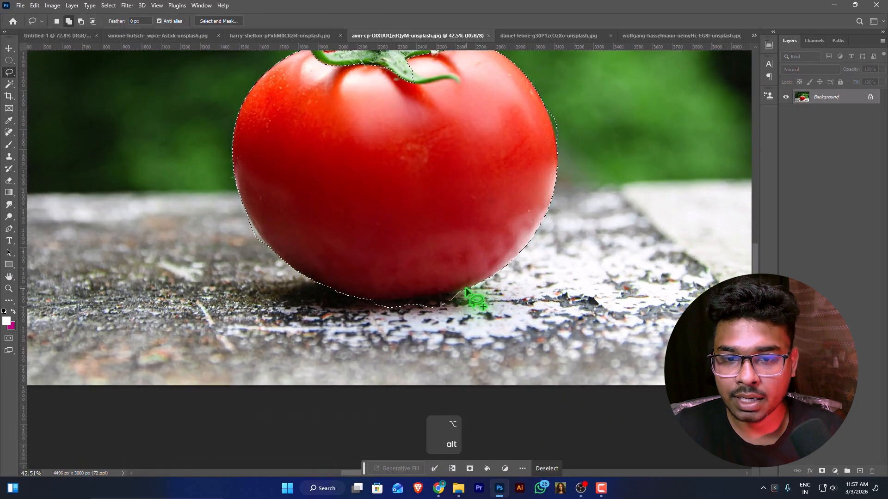
scroll(467, 294, up, 2)
scroll(465, 291, up, 2)
scroll(460, 283, up, 2)
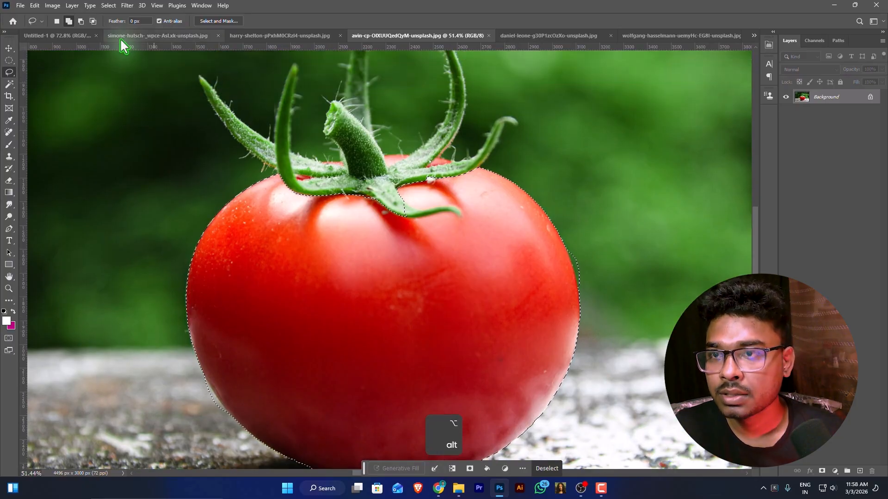
Return to the Magnetic Lasso Tool and inspect the loose part of the selection along the tomato's right edge.
right_click(8, 72)
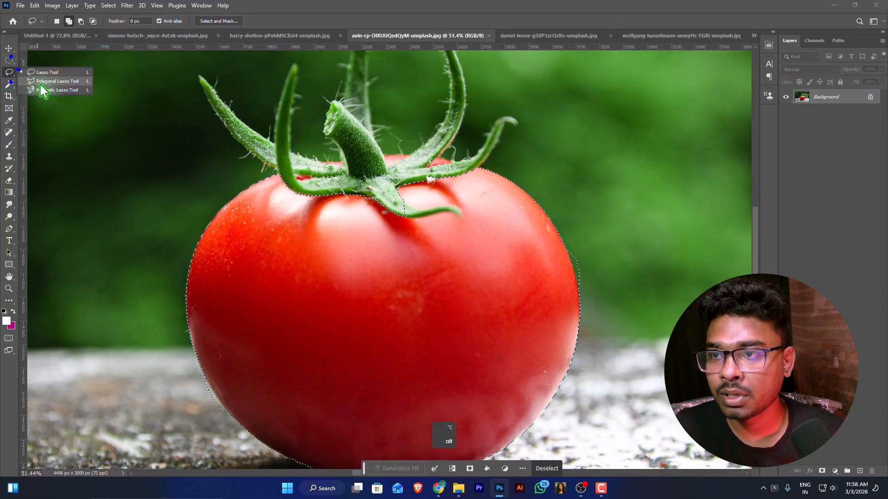
click(40, 90)
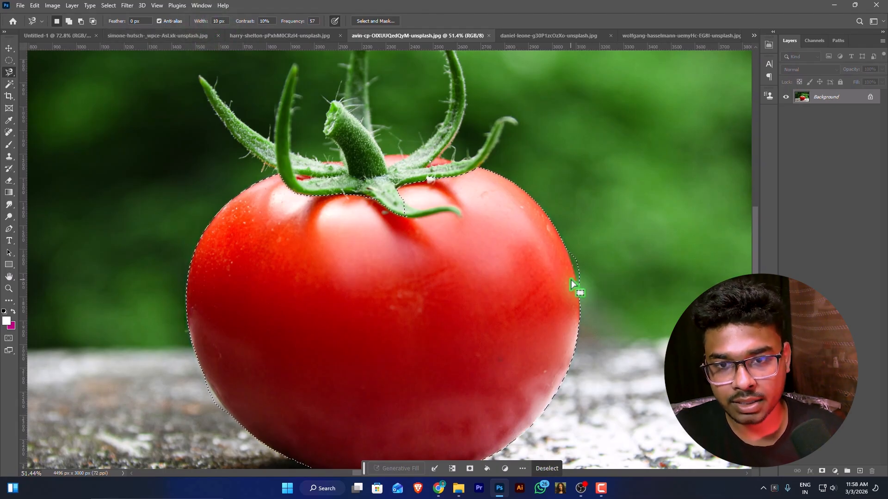
scroll(577, 285, up, 3)
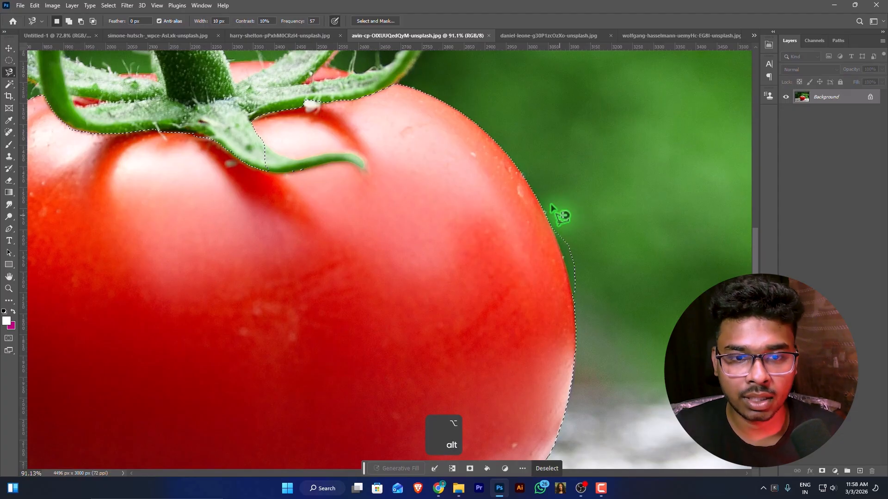
scroll(529, 284, down, 5)
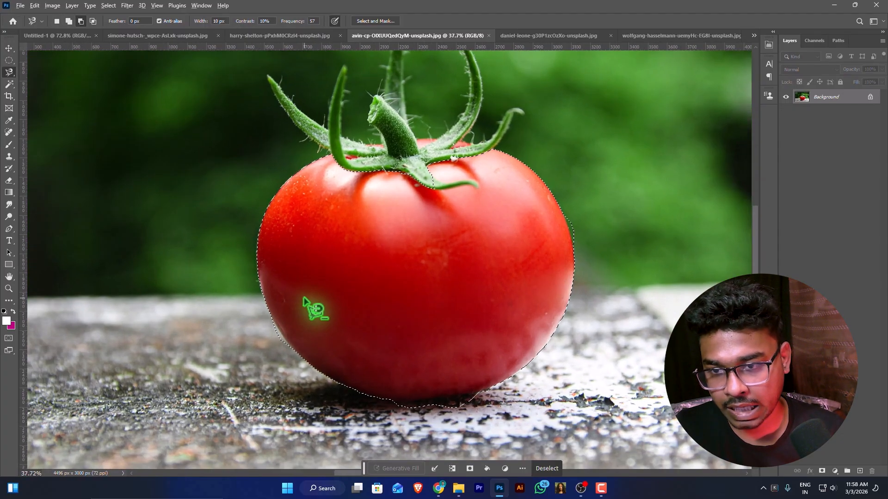
scroll(287, 362, up, 3)
scroll(287, 356, down, 3)
Reduce the Magnetic Lasso width to 1 px and try to set it to 0 px.
drag(200, 26, 158, 26)
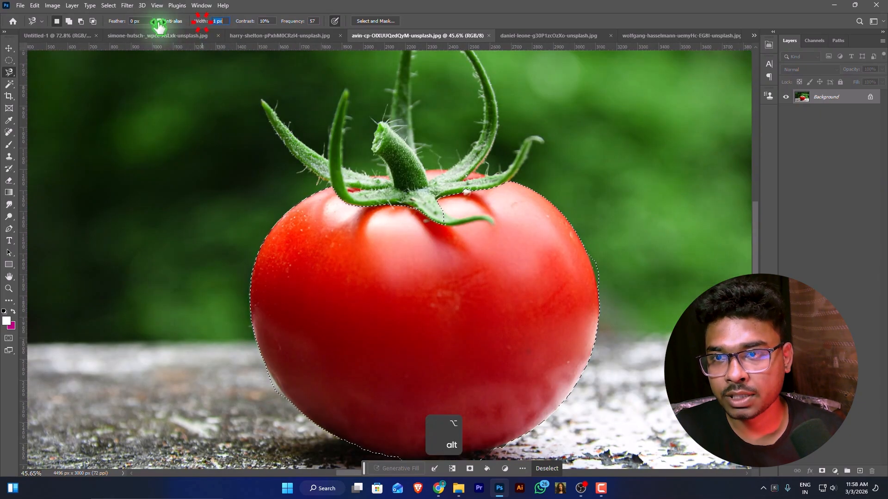
click(224, 22)
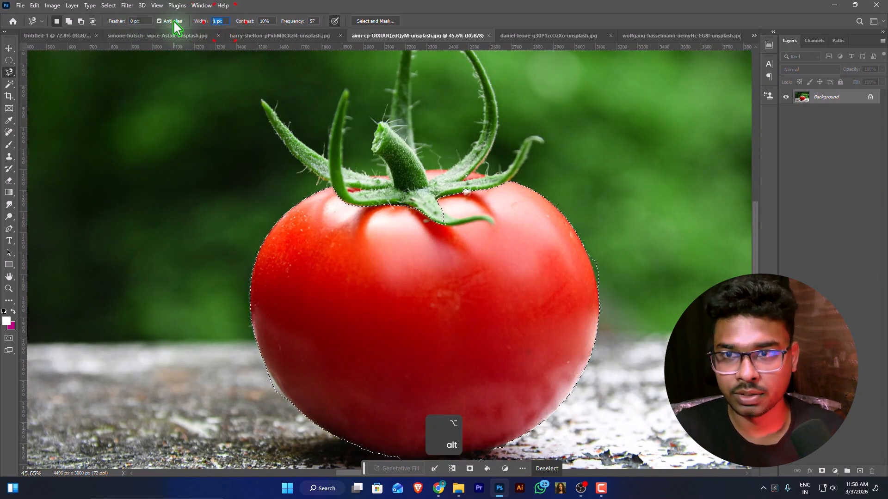
text(0)
key(Return)
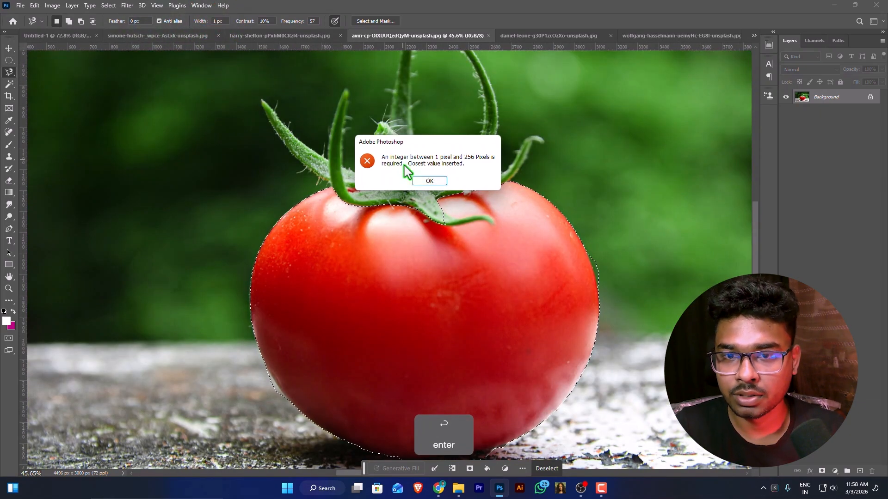
click(419, 181)
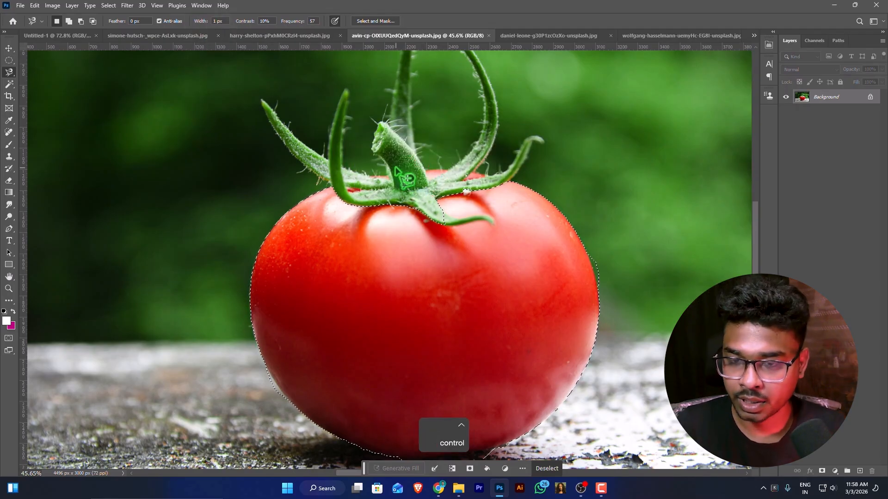
Deselect the tomato, test the Magnetic Lasso at 1 px width along its left edge, and discard the path.
key(ctrl+d)
scroll(331, 189, up, 3)
click(331, 190)
key(space)
mouse_move(168, 341)
mouse_down()
mouse_move(294, 160)
mouse_move(367, 324)
mouse_move(426, 376)
mouse_move(366, 288)
mouse_move(342, 139)
mouse_up()
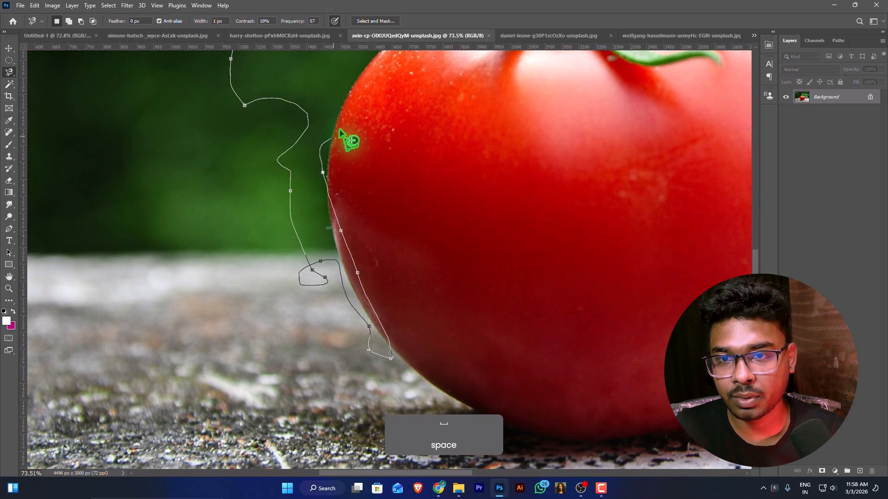
scroll(364, 196, down, 3)
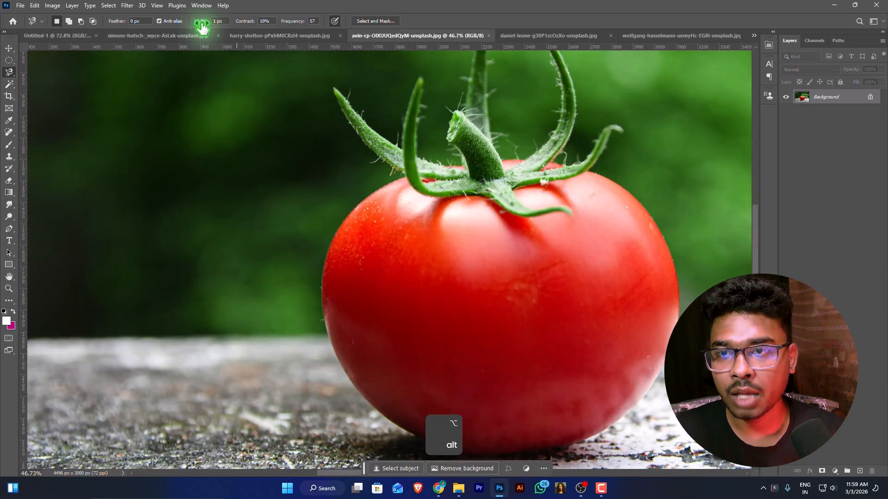
Raise the Magnetic Lasso width to 95 px.
mouse_move(202, 27)
mouse_down()
mouse_move(263, 41)
mouse_move(228, 40)
mouse_move(236, 39)
mouse_up()
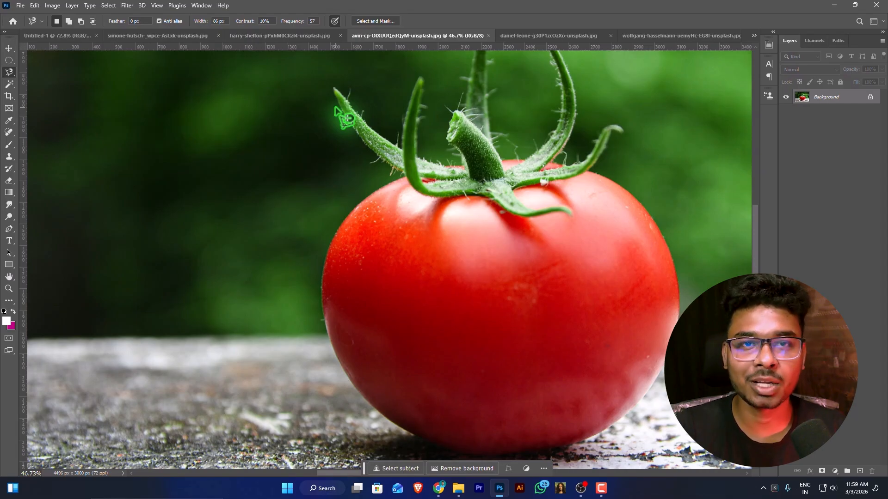
scroll(344, 118, up, 2)
key(BackSpace)
drag(189, 21, 215, 21)
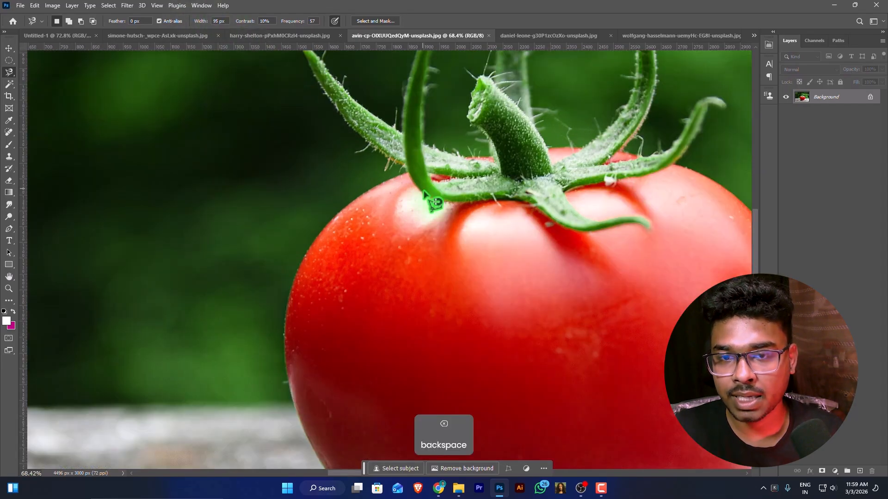
Trace down the tomato's left edge with the Magnetic Lasso at 95 px width, removing anchors that stray off the edge.
click(406, 174)
mouse_move(385, 172)
mouse_down()
mouse_move(323, 202)
mouse_move(300, 225)
mouse_move(275, 300)
mouse_move(311, 174)
mouse_up()
key(ctrl+z)
key(ctrl+z)
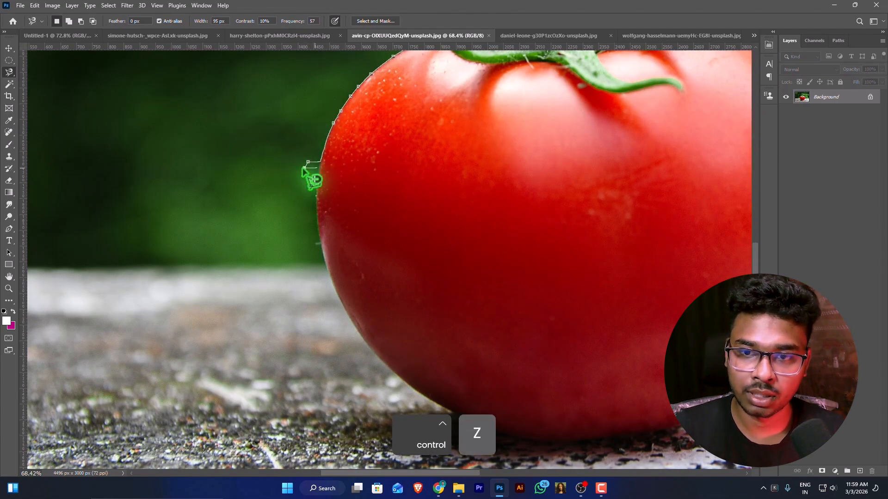
click(303, 168)
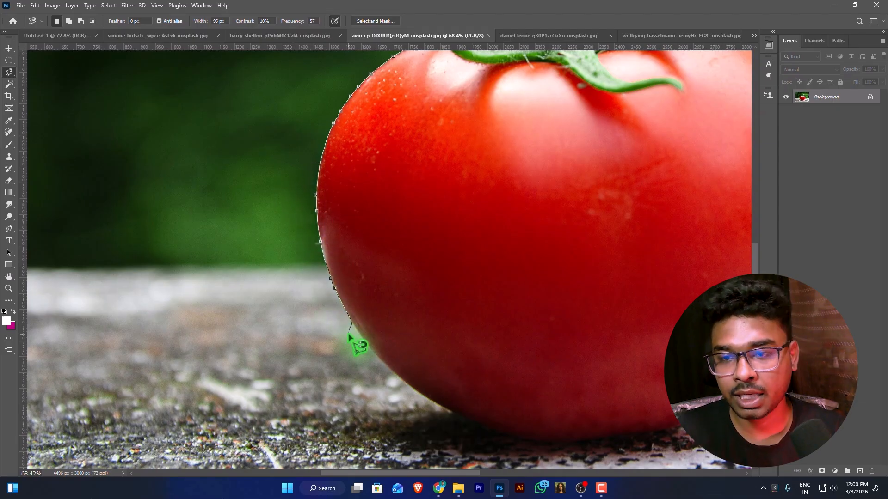
Continue the magnetic path away from the tomato's lower left edge and cancel the whole trace.
alt+scroll(351, 332, down, 2)
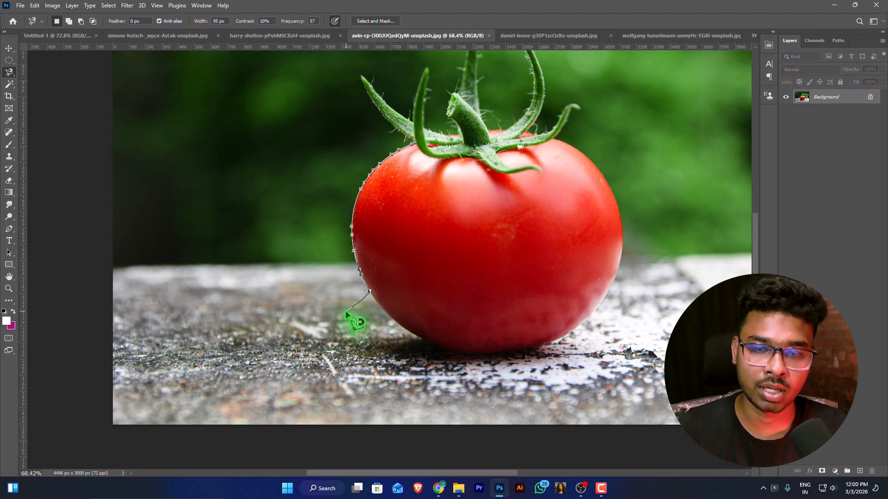
mouse_move(347, 312)
mouse_down()
mouse_move(448, 349)
mouse_move(512, 351)
mouse_move(600, 322)
mouse_move(622, 297)
mouse_move(635, 270)
mouse_move(610, 179)
mouse_move(585, 161)
mouse_move(544, 152)
mouse_move(418, 159)
mouse_up()
key(Escape)
key(ctrl+minus)
scroll(456, 243, down, 3)
scroll(465, 250, up, 2)
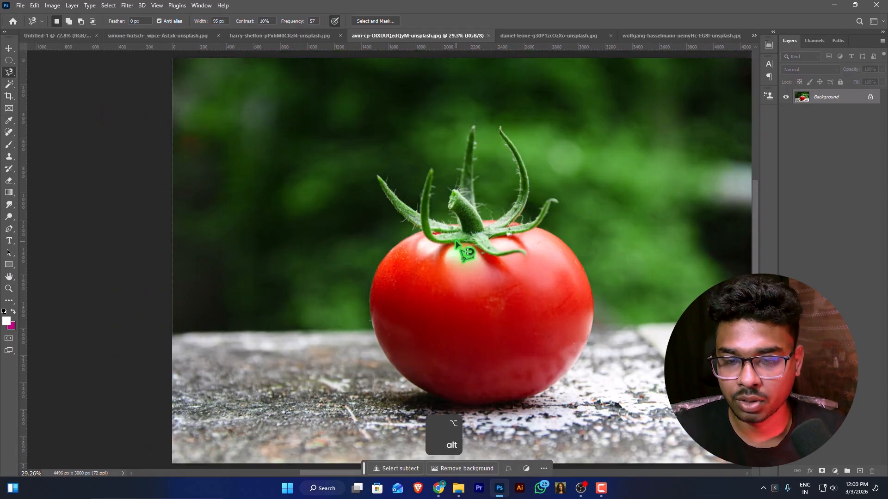